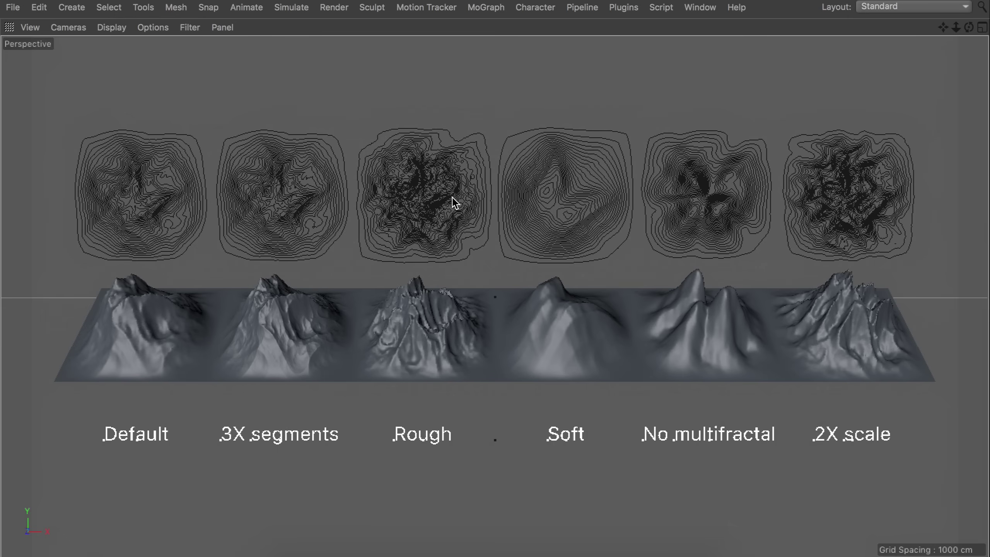
mouse_move(430, 202)
right_mouse_down("alt")
mouse_move(447, 153)
mouse_move(495, 270)
mouse_move(431, 201)
right_mouse_up("alt")
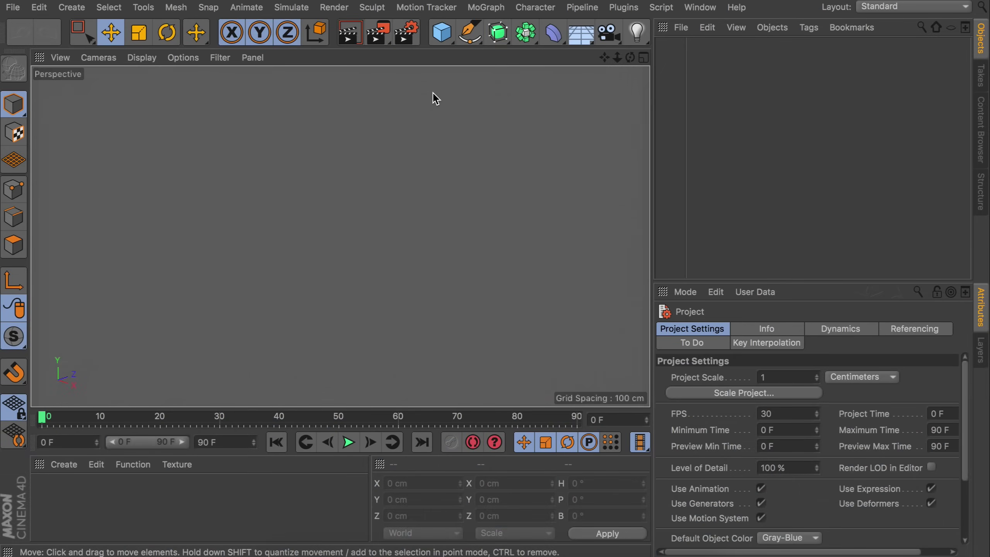
Step: Add a Landscape primitive and set its height to 400 cm
left_click_drag(442, 32, 754, 139)
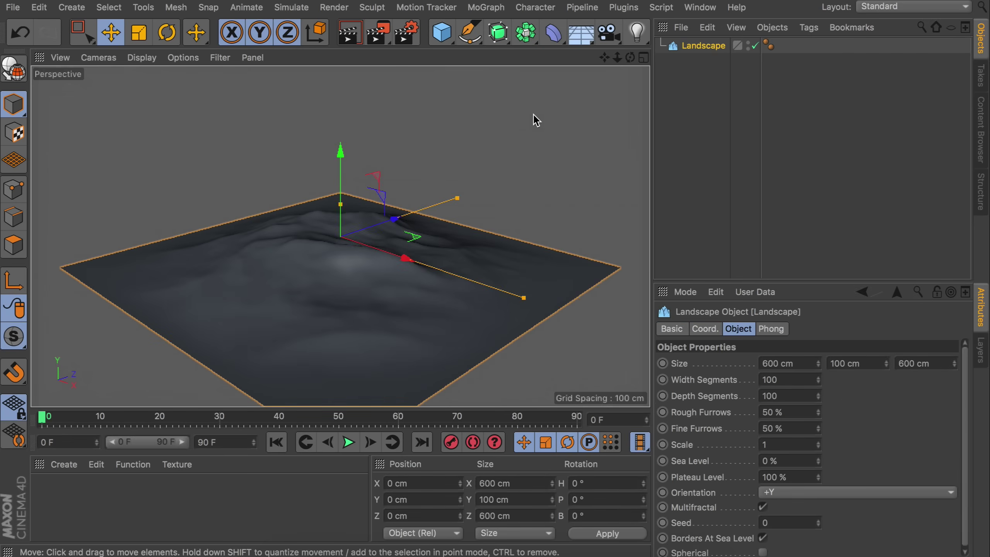
left_click_drag(377, 266, 384, 227, "alt")
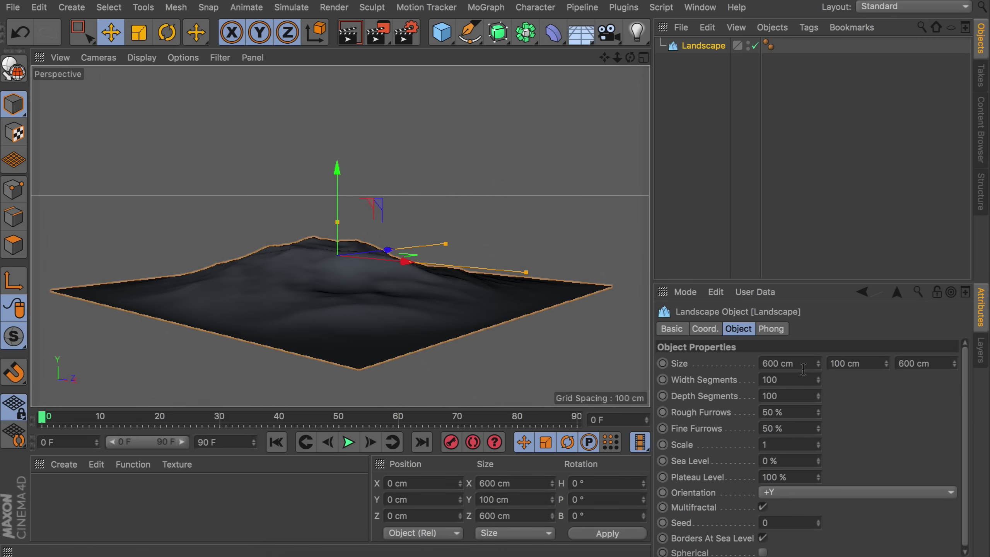
double_click(838, 367)
type("400")
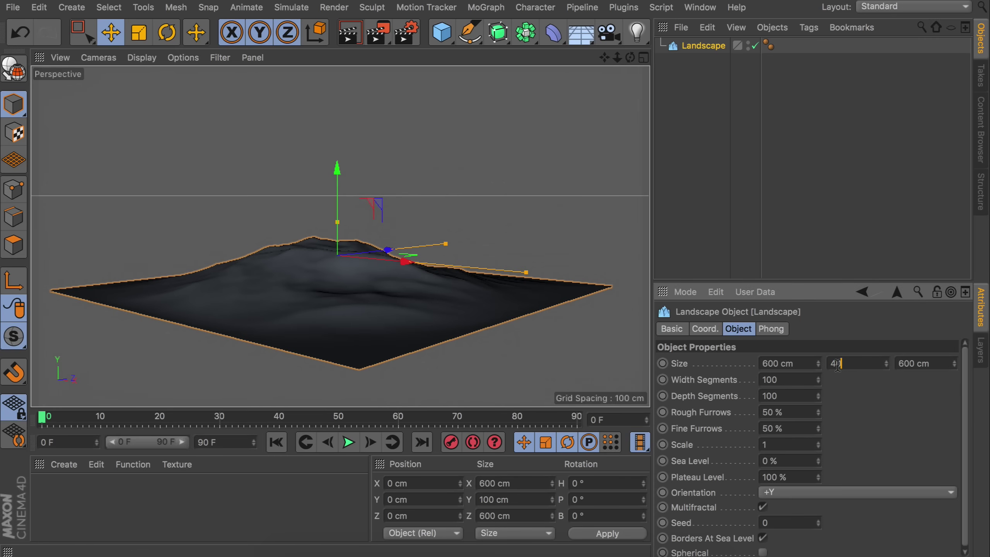
key("Return")
left_click_drag(342, 235, 365, 221, "alt")
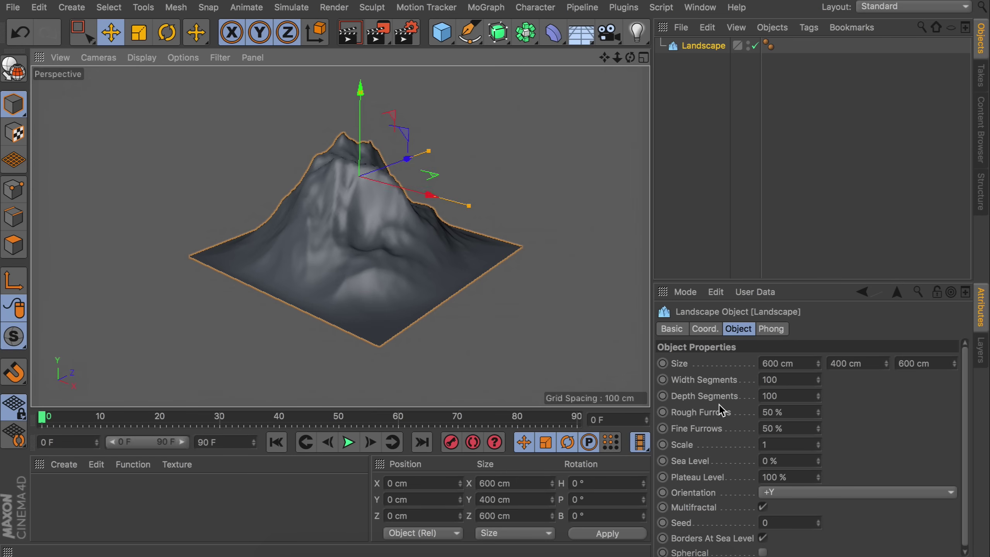
Step: Set the landscape's Rough Furrows and Fine Furrows to 0 %
left_click(794, 413)
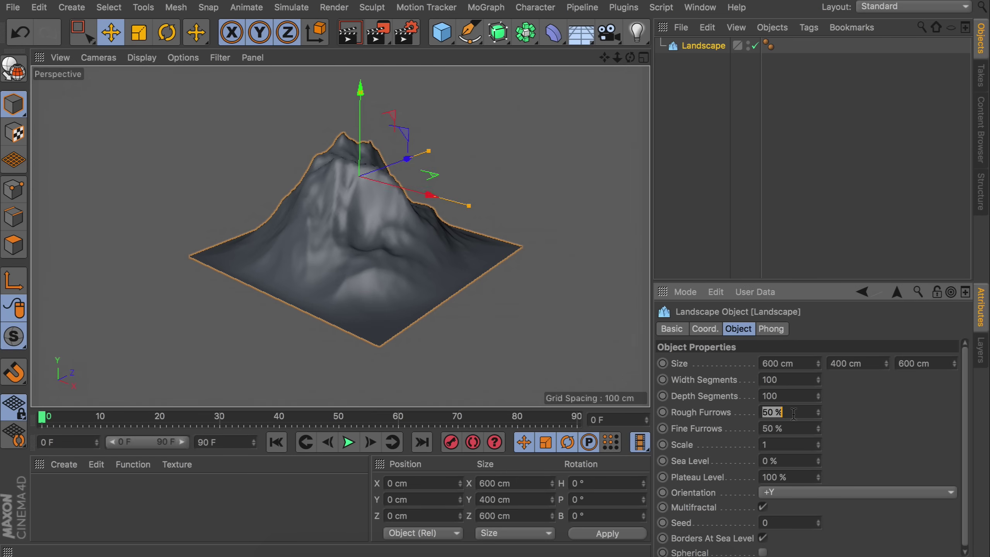
type("0")
key("Tab")
type("0")
key("Return")
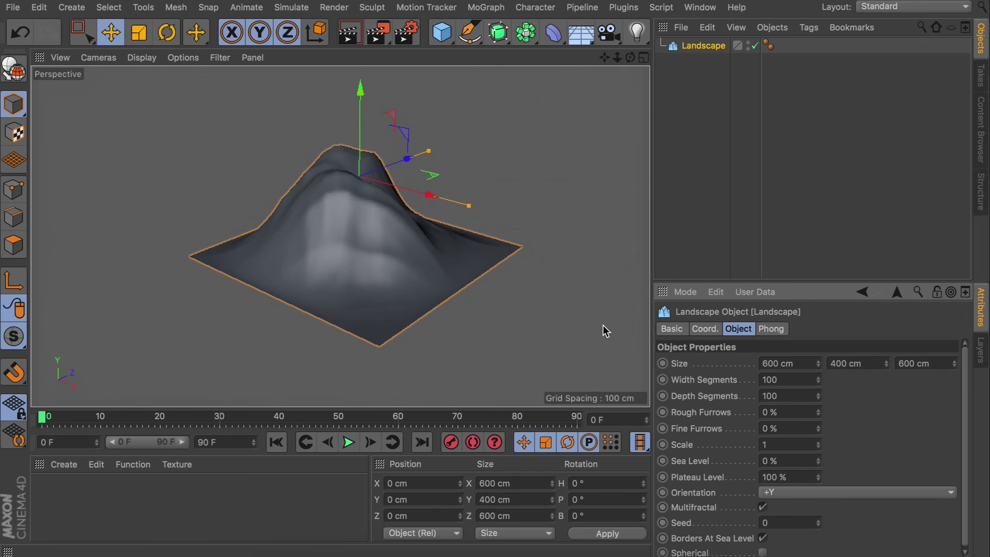
Step: Turn off the Multifractal option of the landscape
left_click_drag(343, 188, 431, 145, "alt")
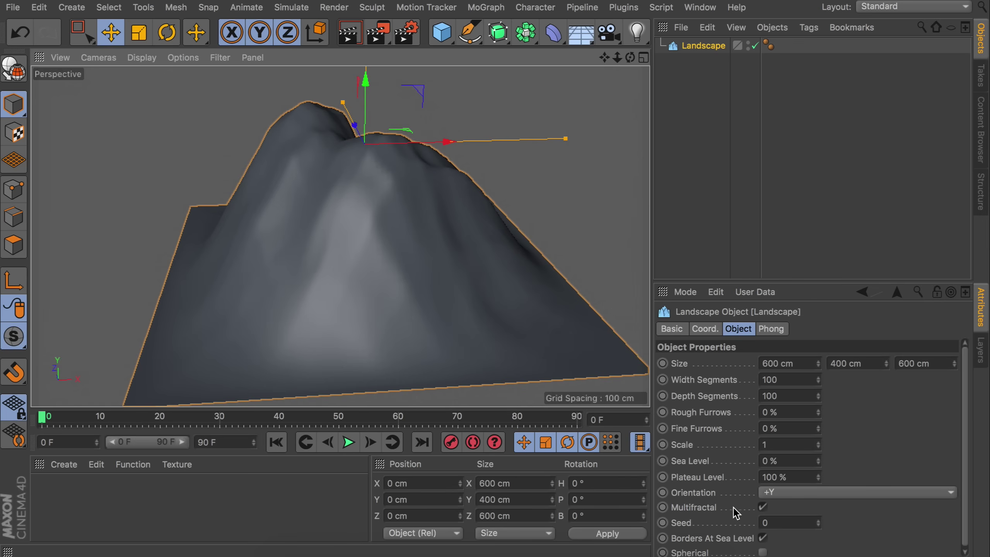
left_click(763, 507)
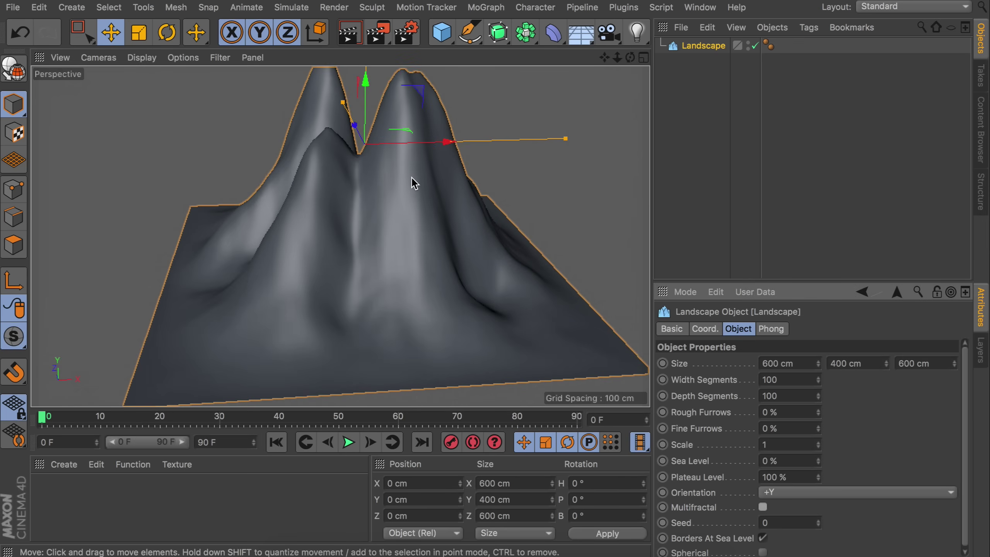
left_click_drag(423, 220, 367, 143, "alt")
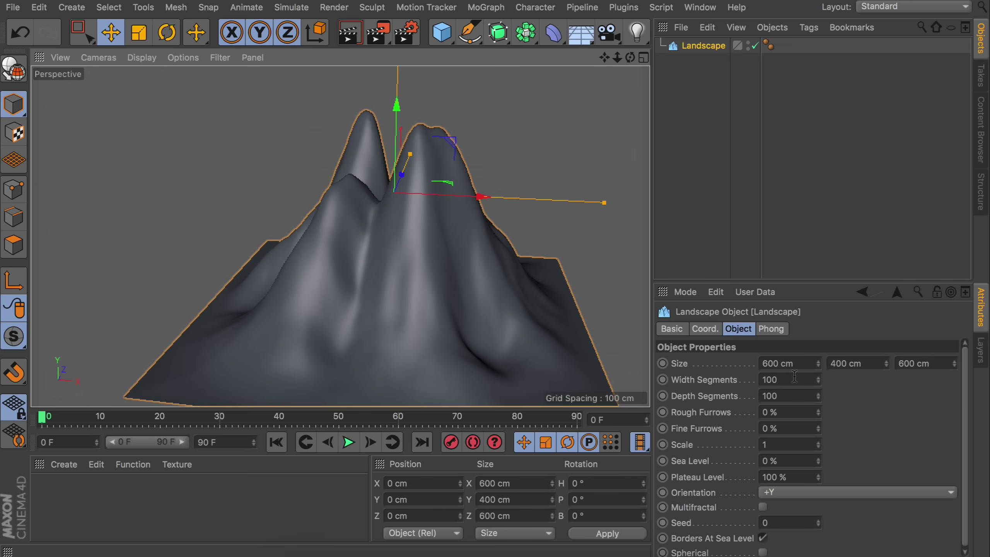
Step: Convert the landscape to an editable polygon object and switch to edge mode
key("c")
left_click_drag(482, 221, 360, 172, "alt")
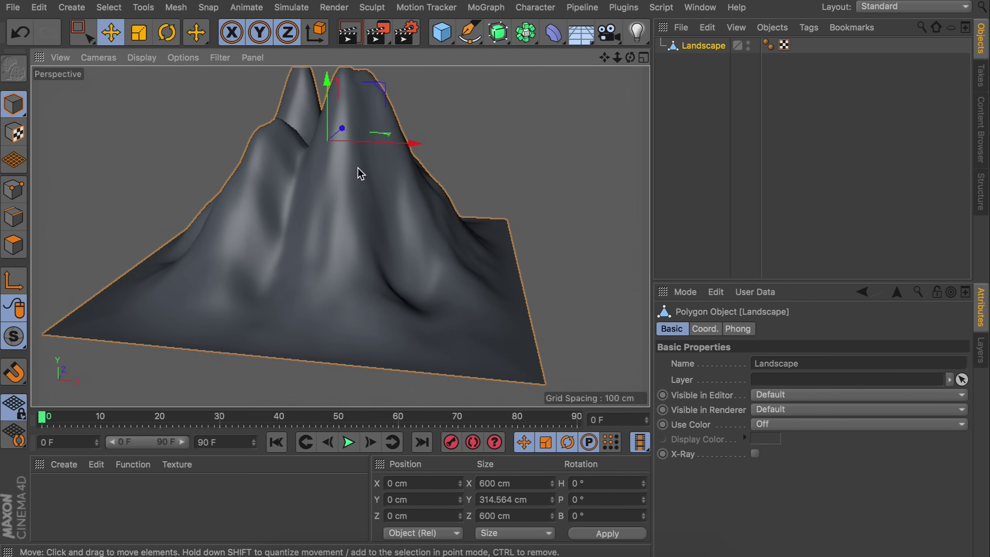
left_click(13, 216)
left_click_drag(249, 141, 395, 228, "alt")
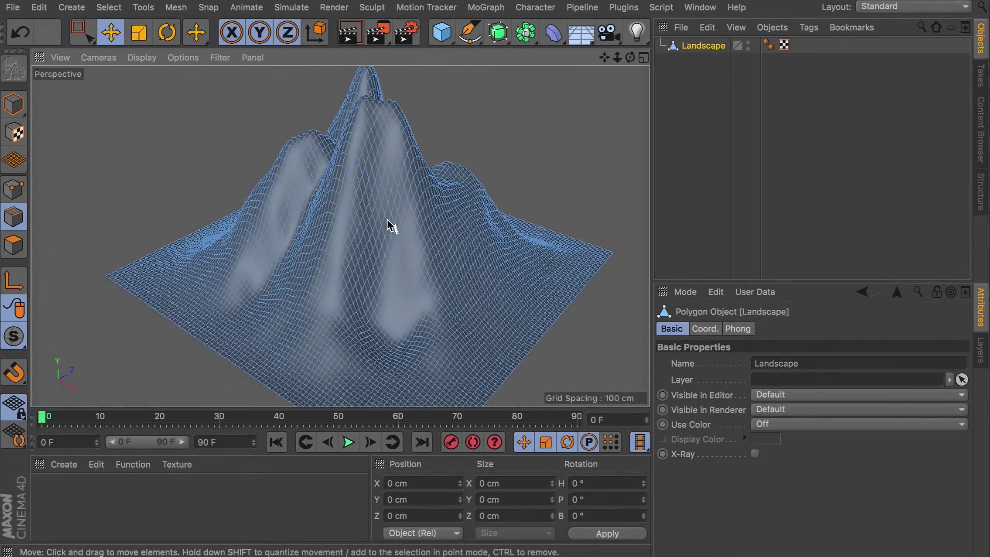
left_click_drag(377, 167, 425, 151, "alt")
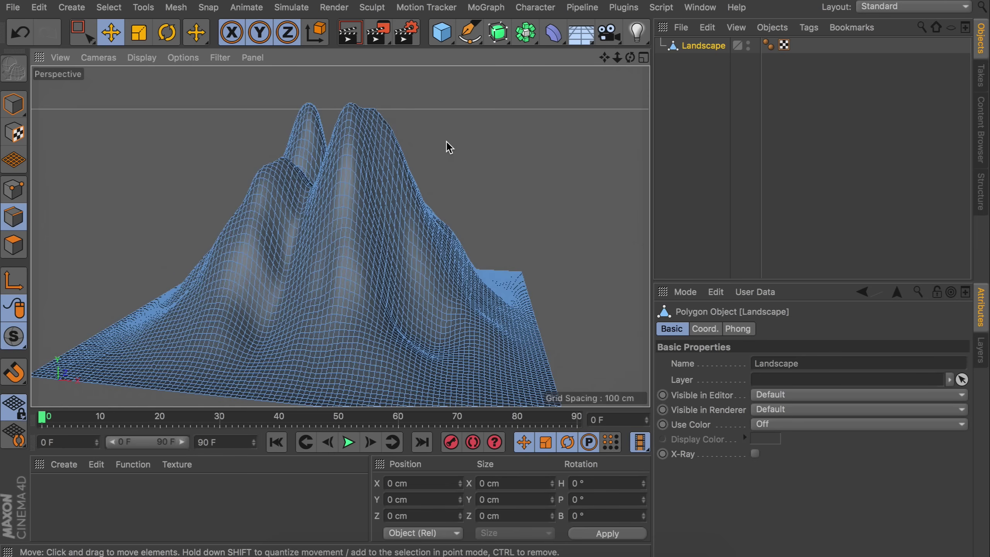
Step: Start the Plane Cut tool on the landscape mesh with Plane Mode set to Local and Plane set to XZ
key("k")
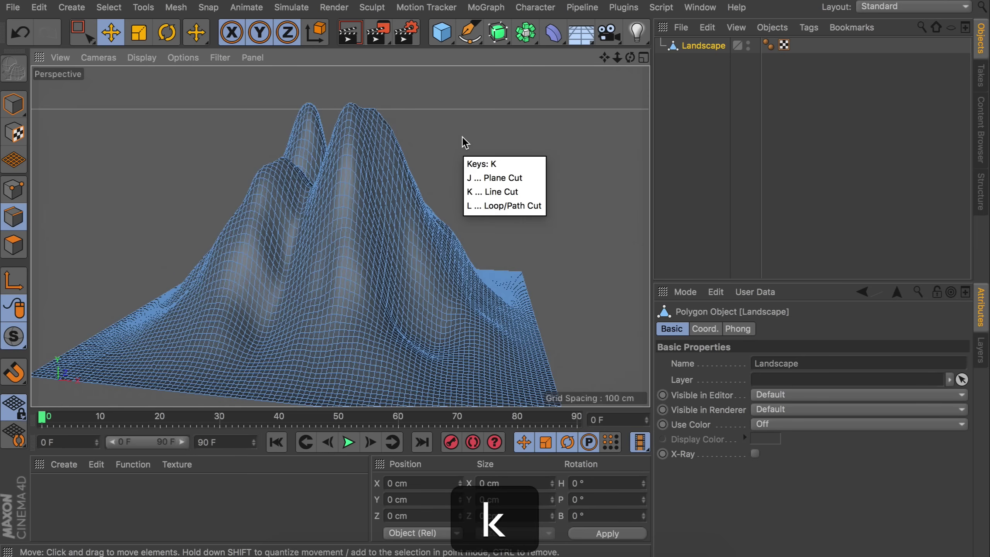
key("j")
right_click(464, 137)
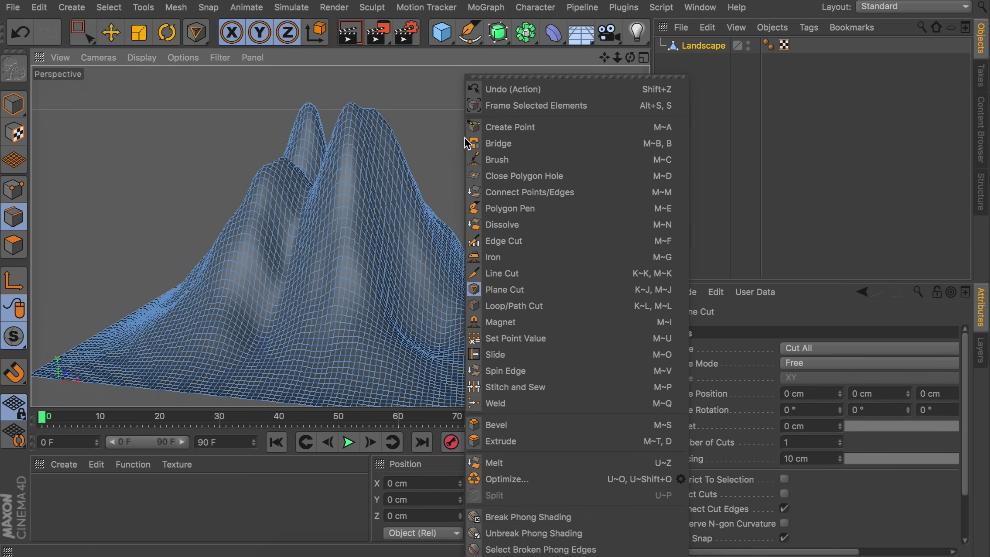
left_click(698, 248)
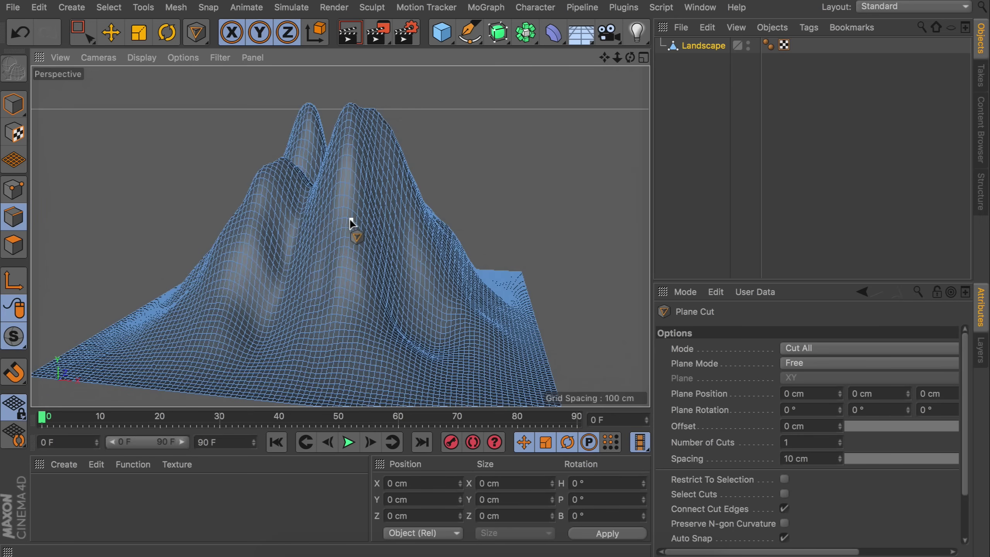
left_click(802, 365)
left_click(800, 392)
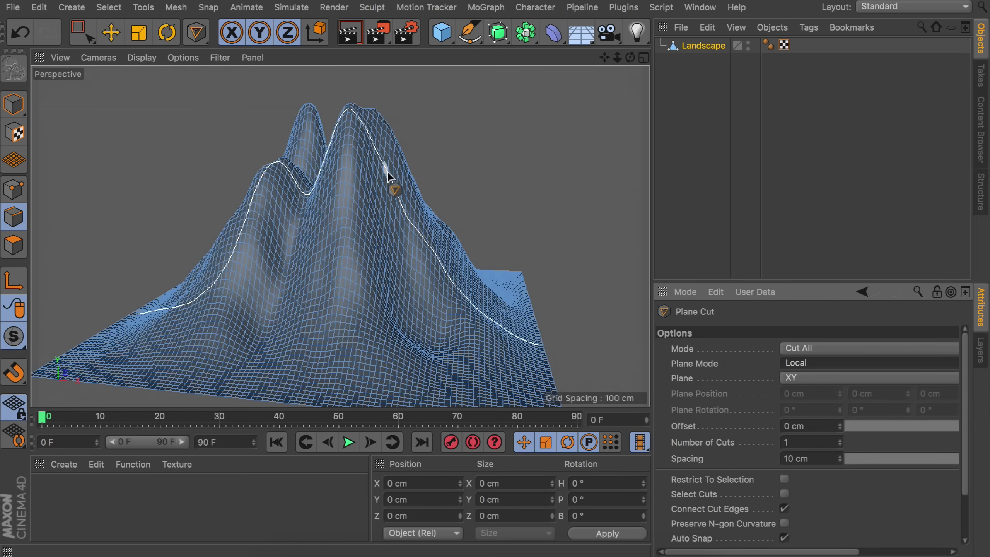
left_click_drag(388, 176, 239, 177, "alt")
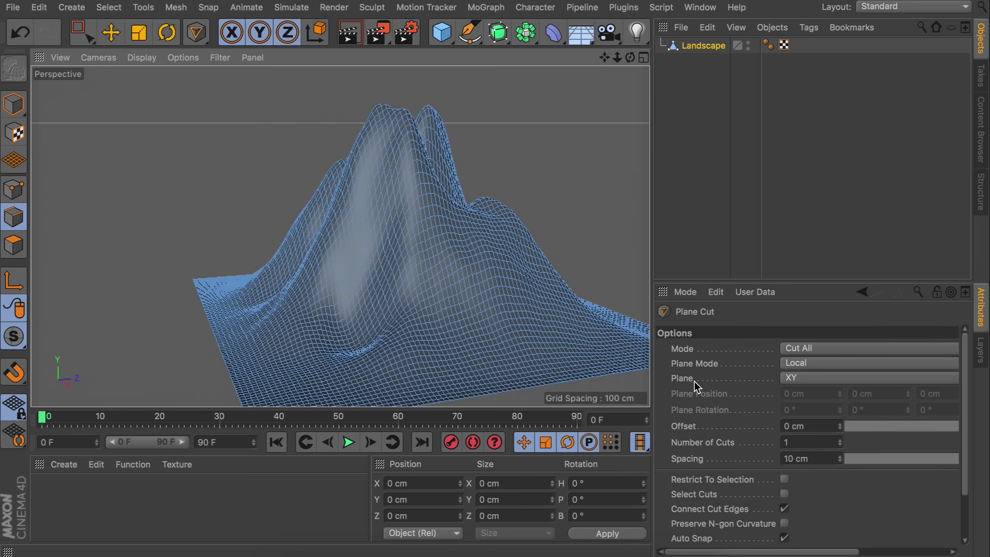
left_click(803, 378)
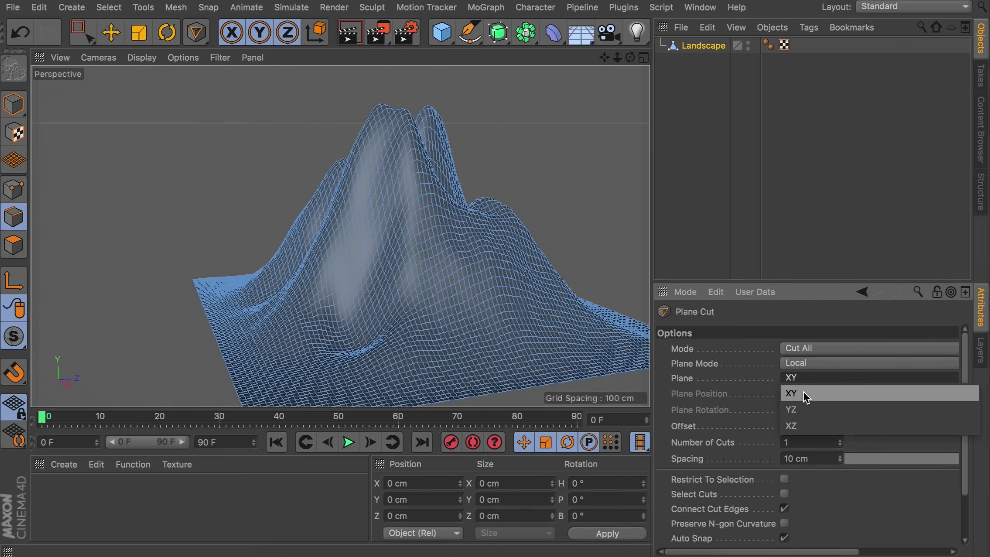
left_click(799, 425)
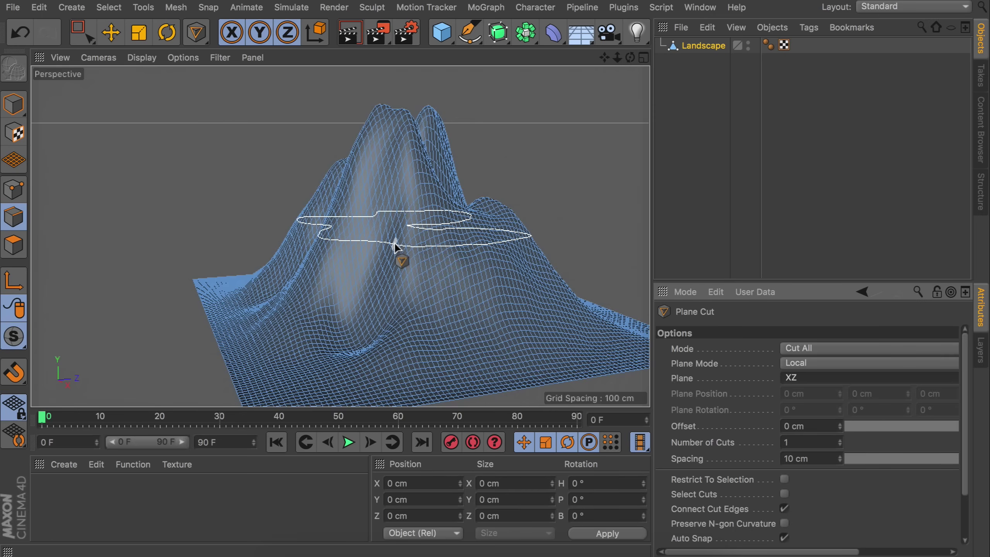
Step: Set the Plane Cut's number of cuts to 50 and preview the cuts along the mountain's height
left_click(804, 444)
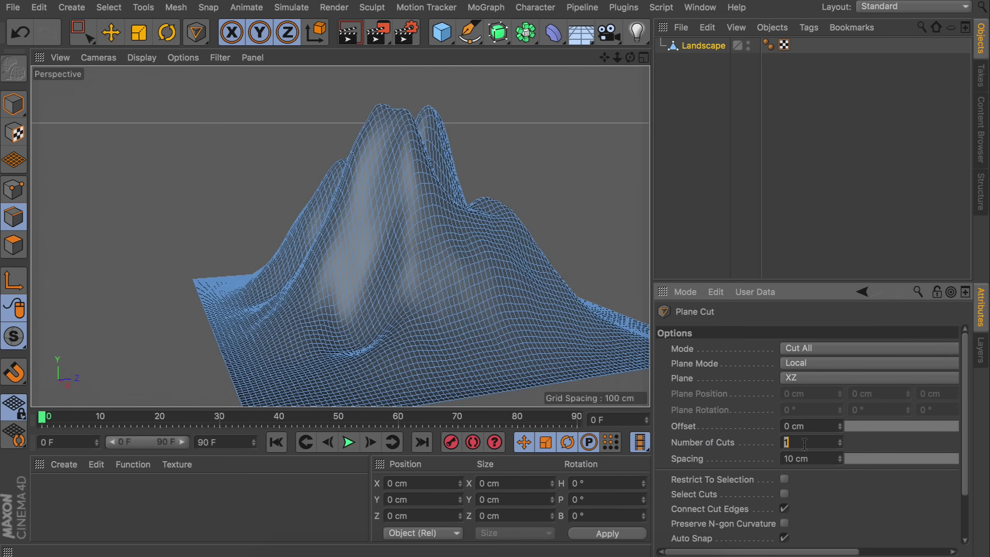
type("50")
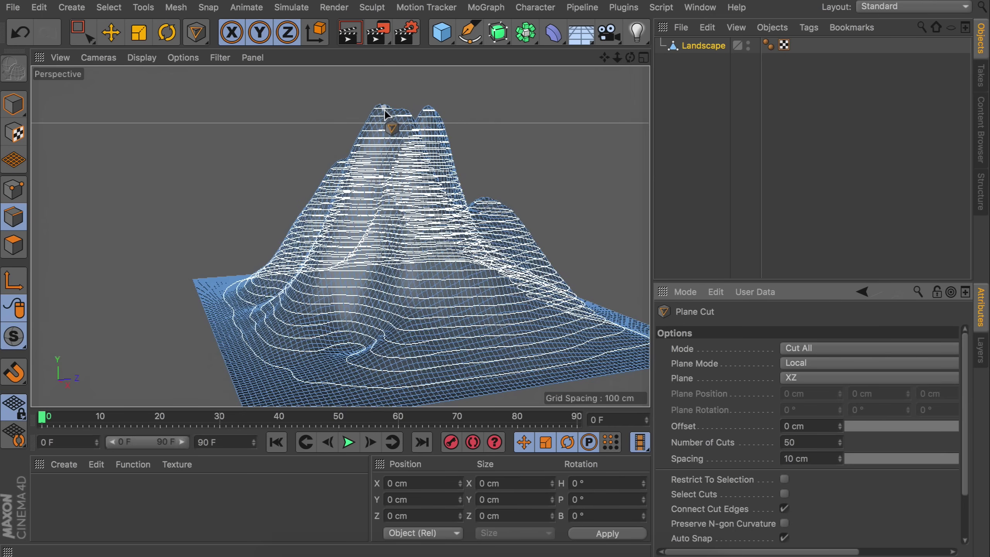
mouse_move(390, 113)
left_mouse_down("alt")
mouse_move(406, 130)
mouse_move(394, 115)
left_mouse_up("alt")
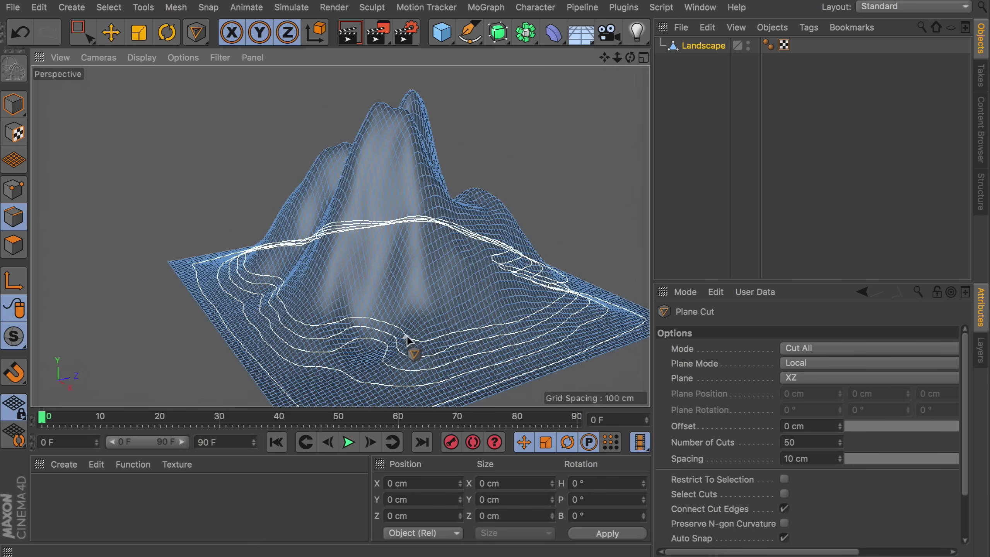
left_click_drag(406, 340, 383, 99)
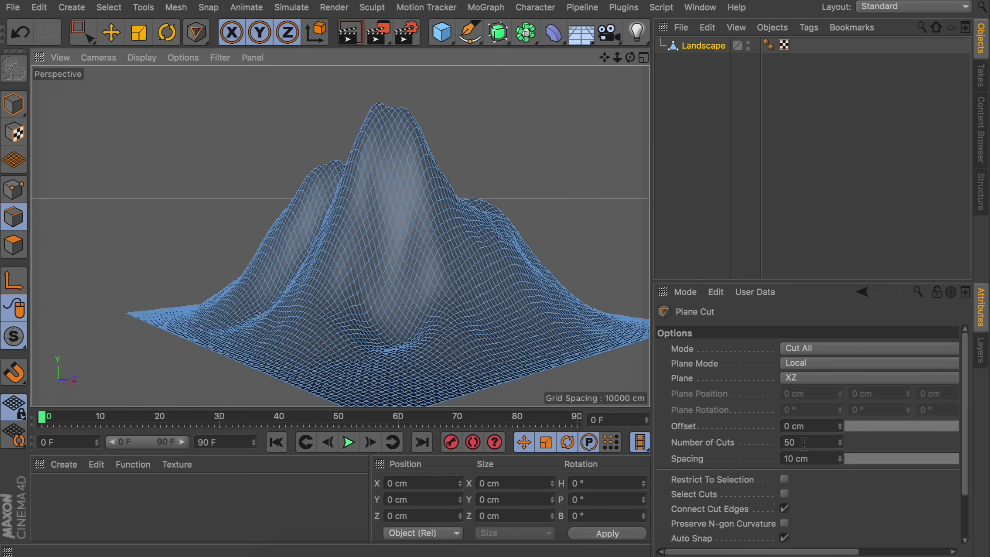
Step: Set the Plane Cut's number of cuts to 100
double_click(790, 443)
type("100")
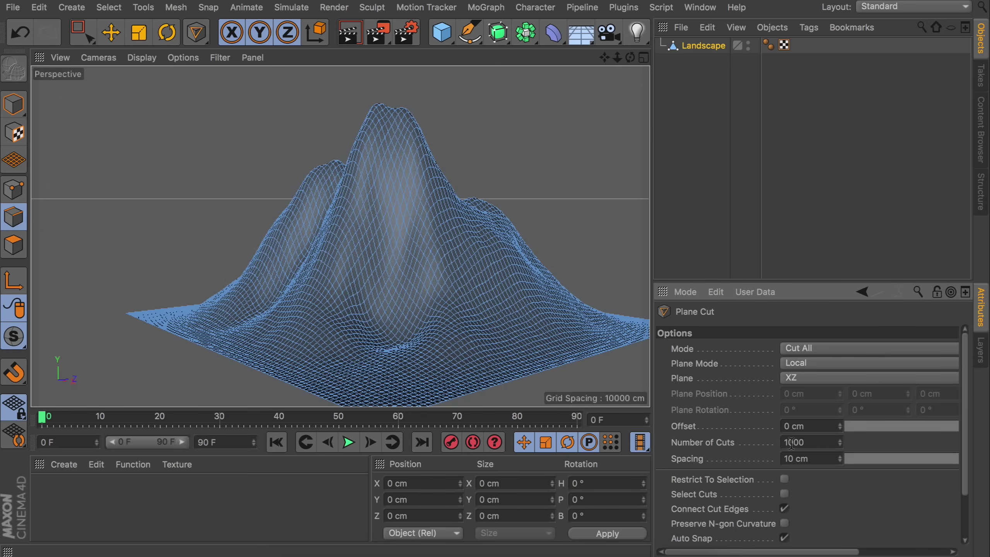
key("Return")
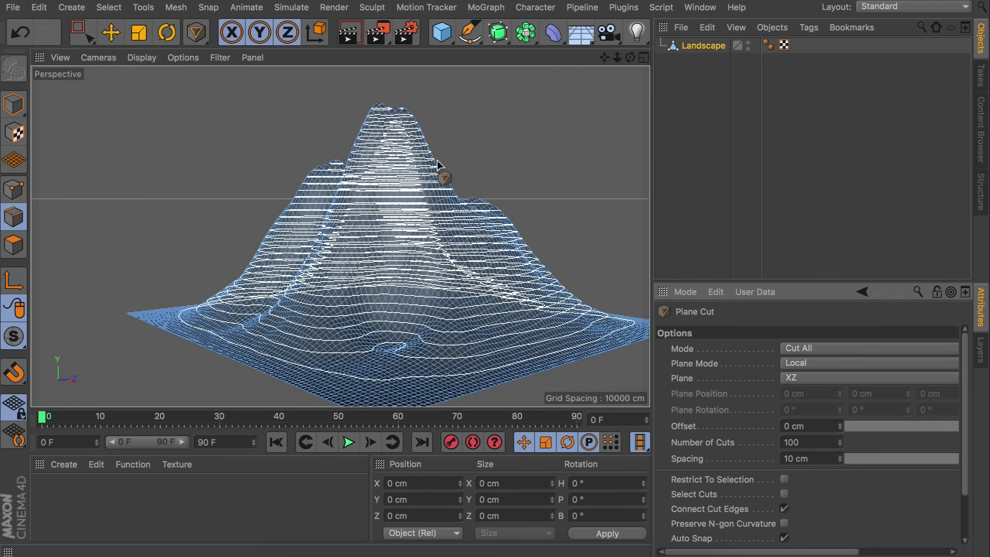
Step: Try a Plane Cut spacing of 5 cm and return the spacing to 10 cm
double_click(804, 459)
type("5")
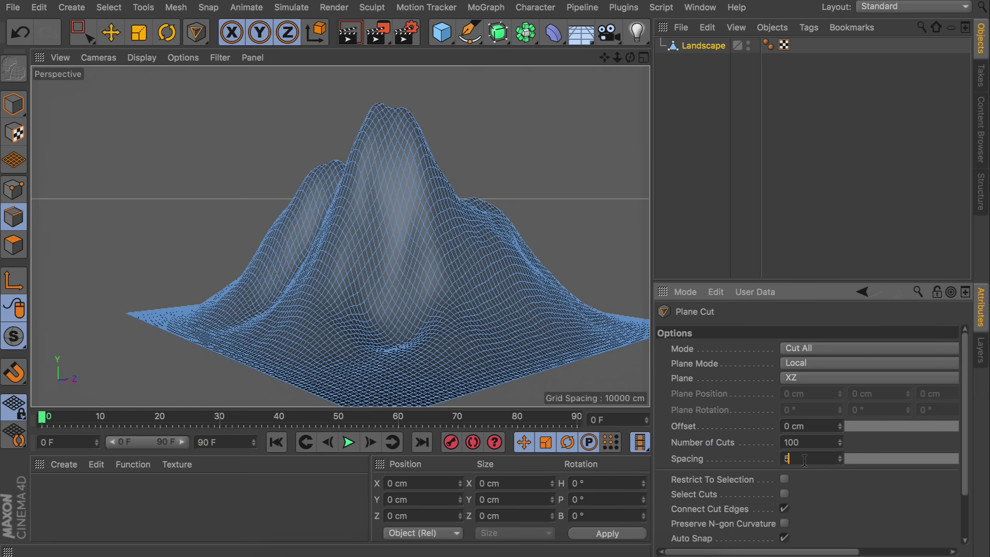
key("Return")
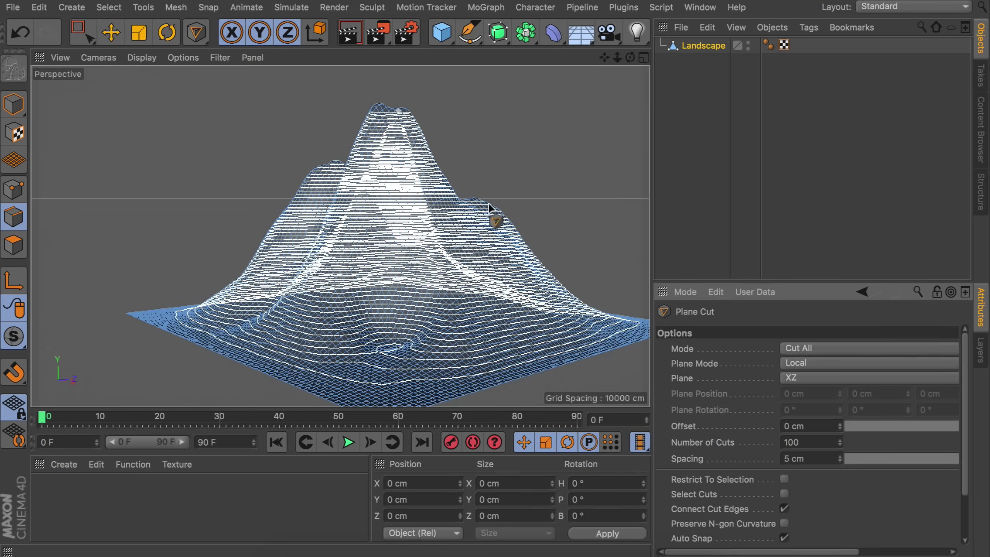
double_click(807, 459)
type("10")
key("Return")
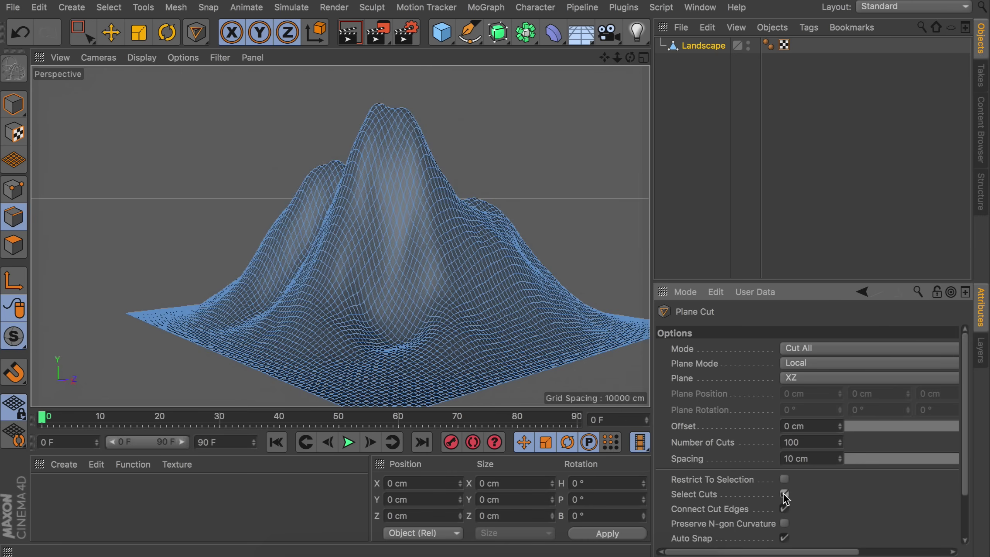
Step: Enable Select Cuts and apply the horizontal plane cuts from the top of the highest peak
left_click(382, 110)
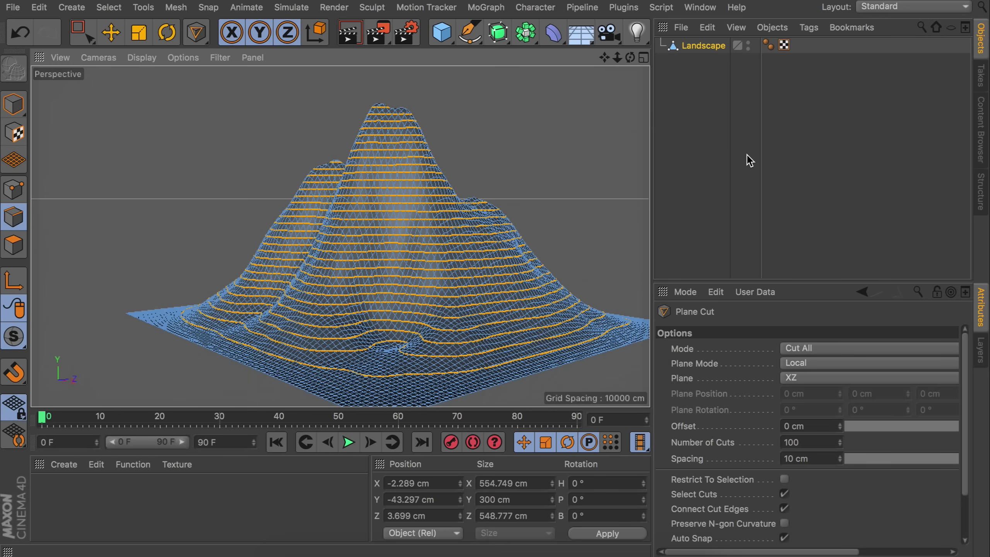
left_click_drag(391, 143, 408, 225, "alt")
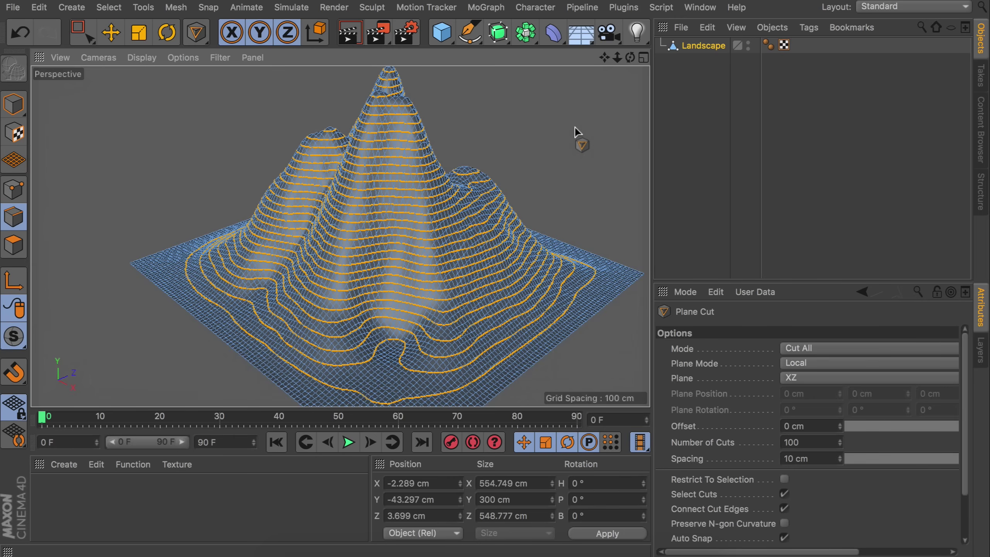
Step: Convert the selected cut edges with Edge to Spline and move the resulting spline out of the Landscape, above it in the hierarchy
key("shift+c")
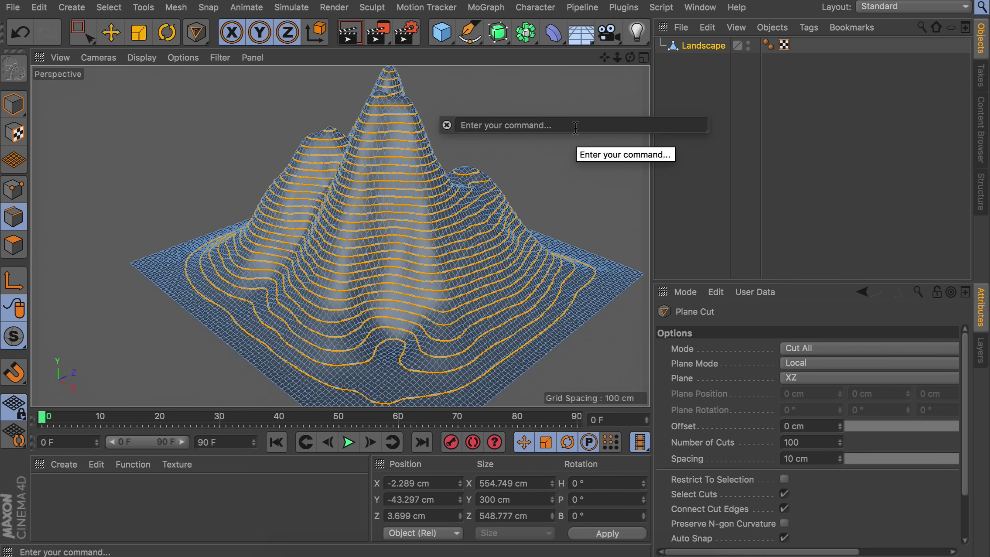
type("edge to spline")
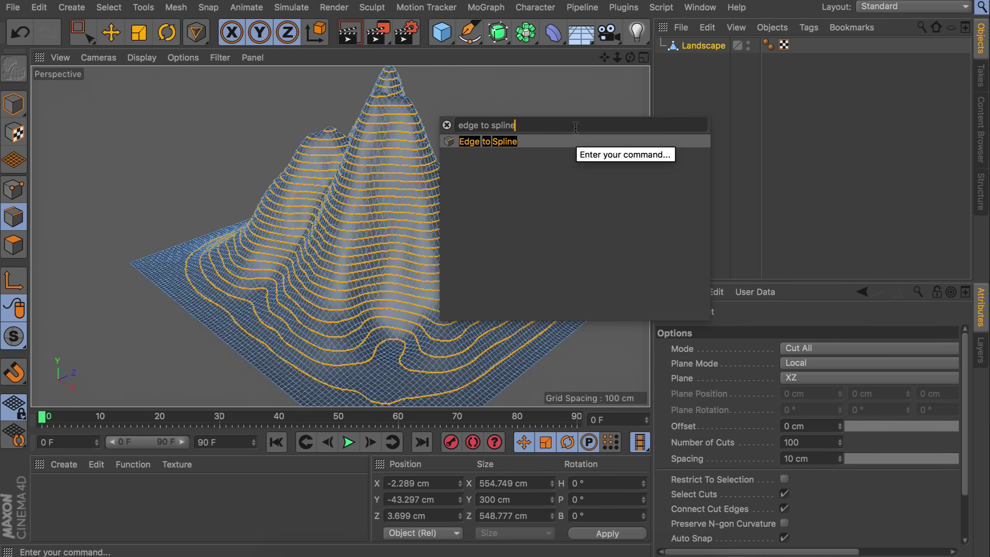
key("Return")
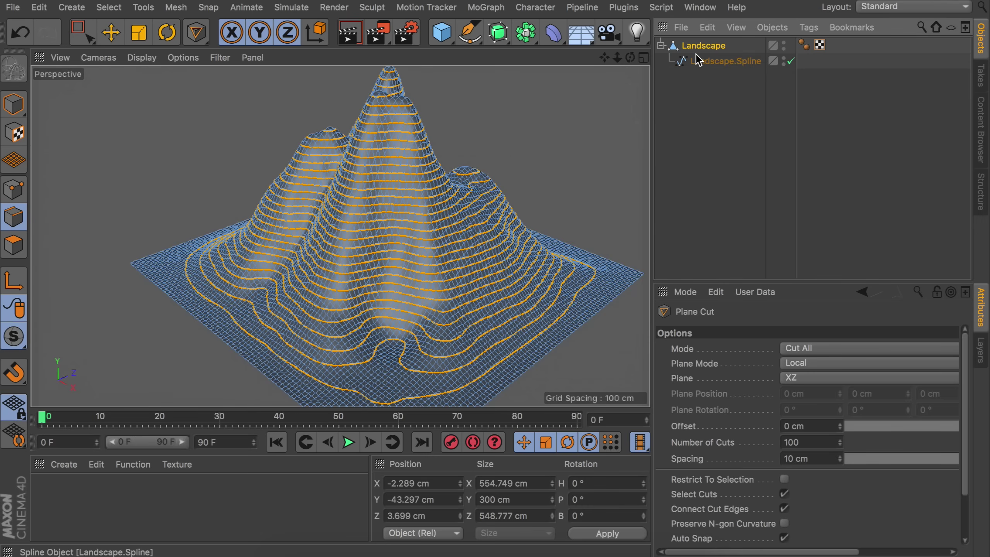
left_click(703, 64)
left_click_drag(703, 40, 702, 41)
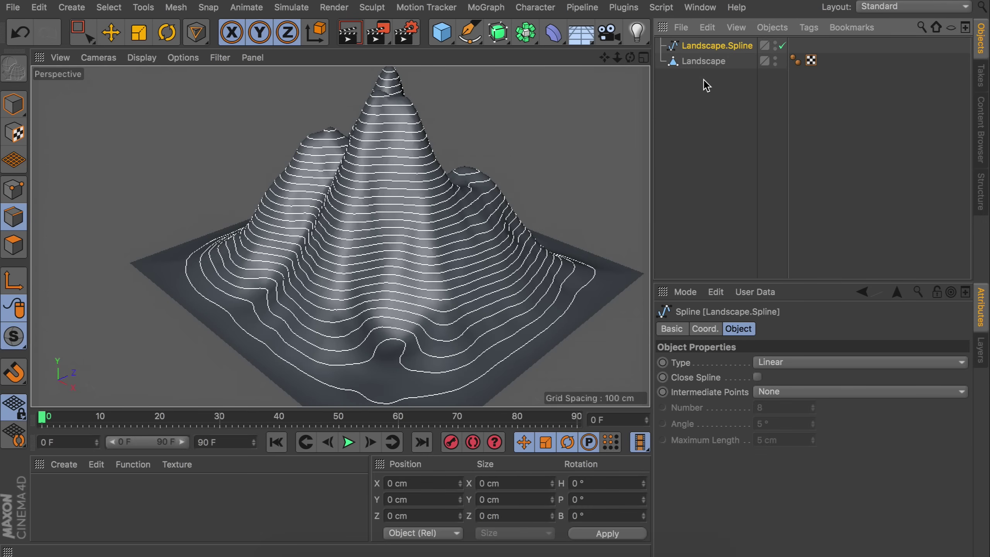
Step: Hide the Landscape object and flatten all points of the Landscape.Spline to zero height along Y
left_click(775, 59, "alt")
left_click_drag(390, 213, 388, 65, "alt")
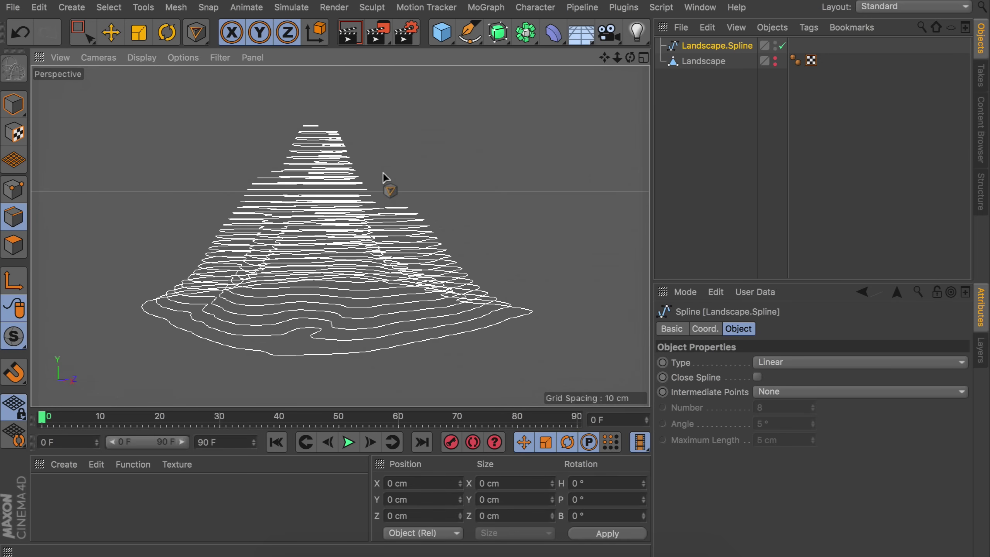
left_click(17, 190)
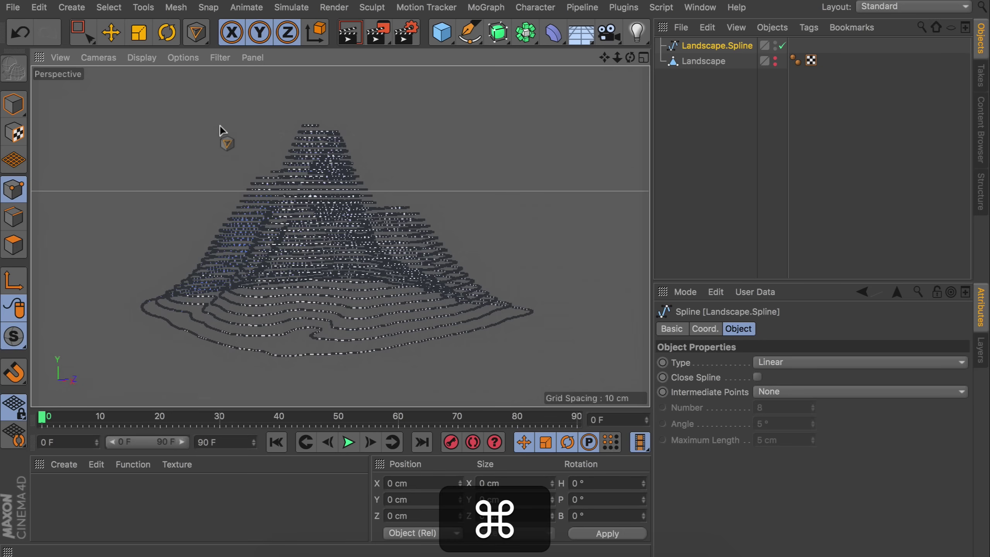
key("super+a")
key("t")
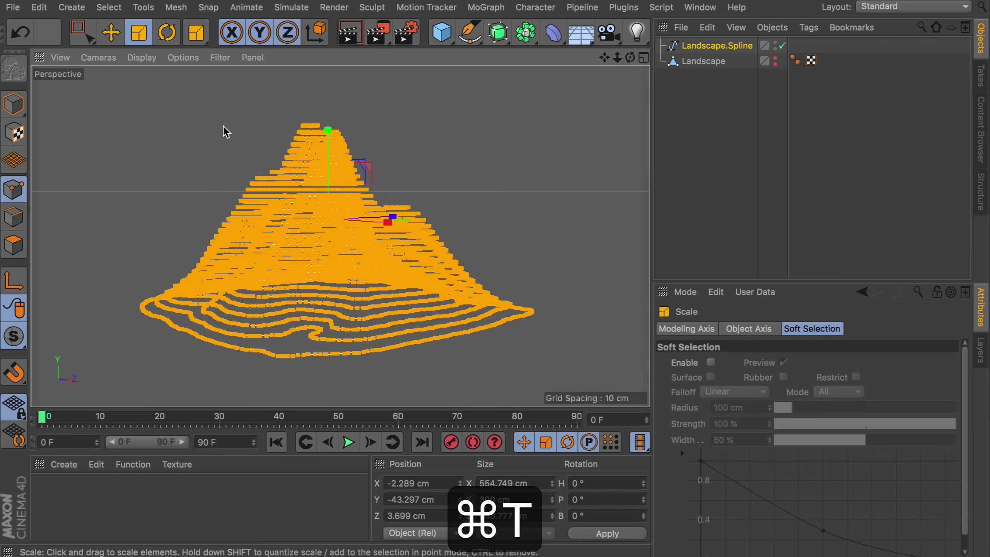
left_click_drag(329, 129, 324, 245)
left_click(13, 103)
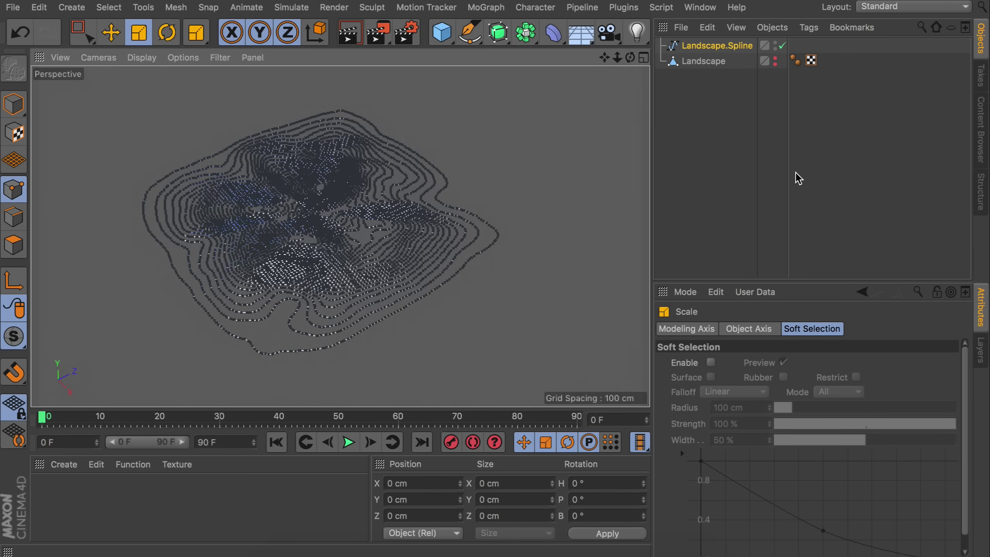
Step: Change the Landscape.Spline's interpolation type to B-Spline
scroll(404, 82, "up", 5)
scroll(254, 237, "up", 3)
scroll(312, 193, "up", 3)
scroll(362, 197, "up", 3)
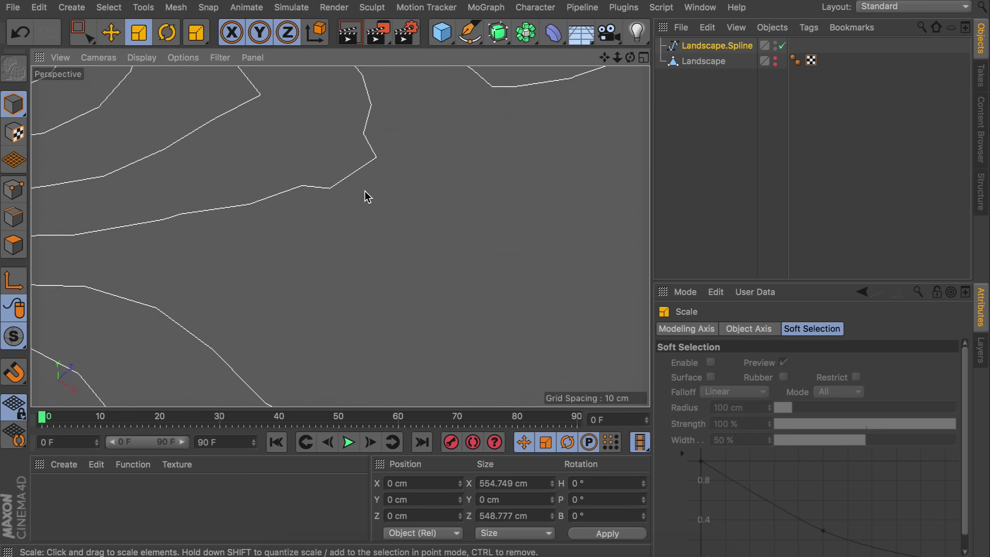
left_click(706, 46)
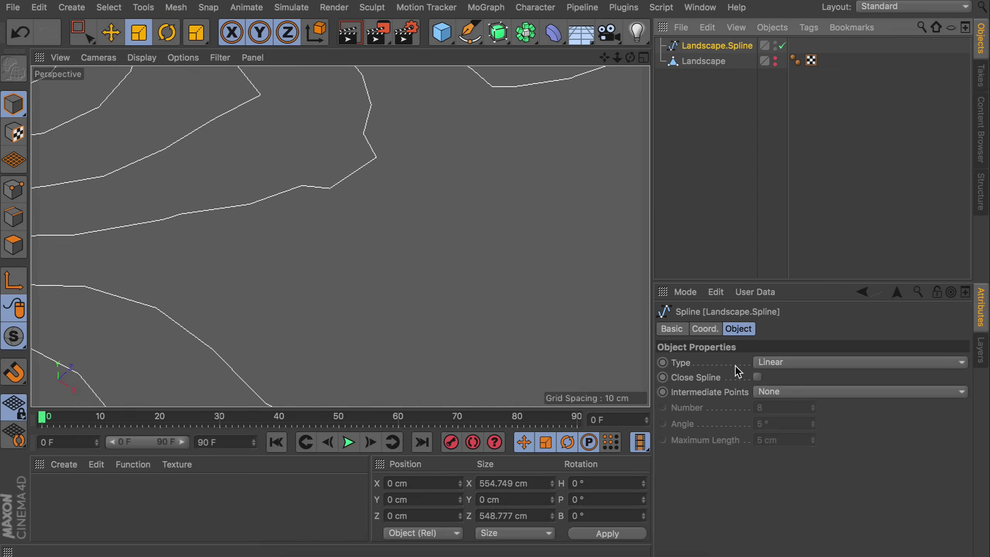
left_click(800, 364)
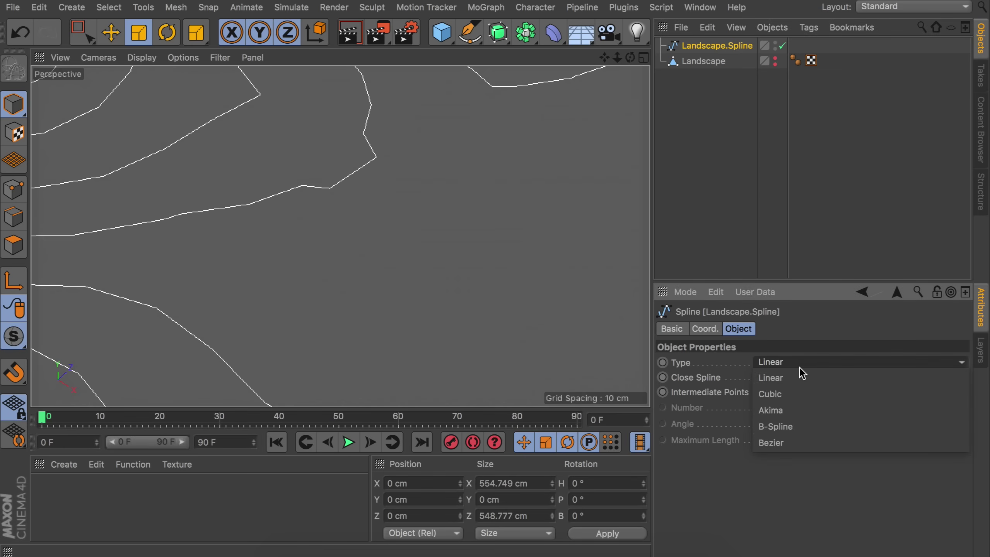
left_click(791, 426)
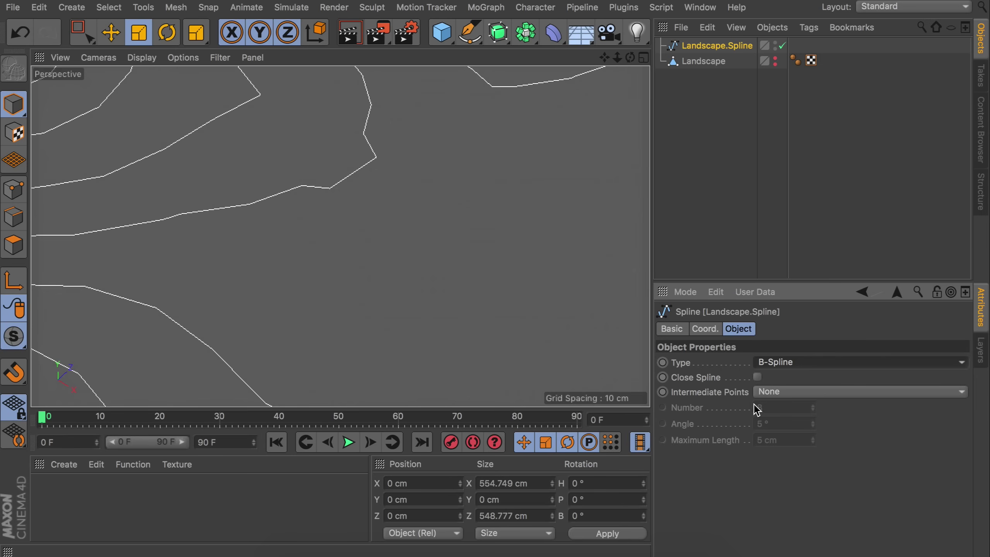
Step: Set the spline's Intermediate Points to Natural
scroll(391, 194, "down", 10)
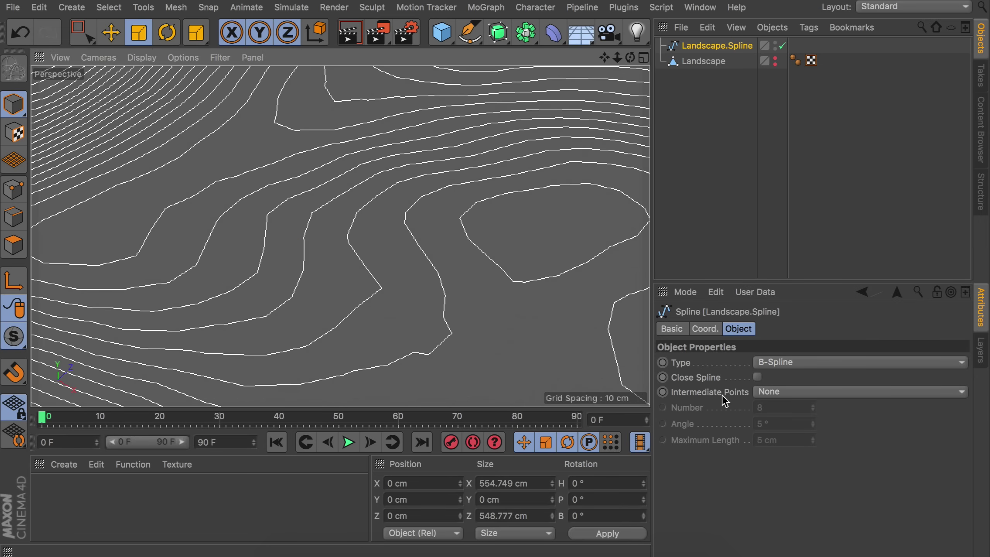
left_click(774, 392)
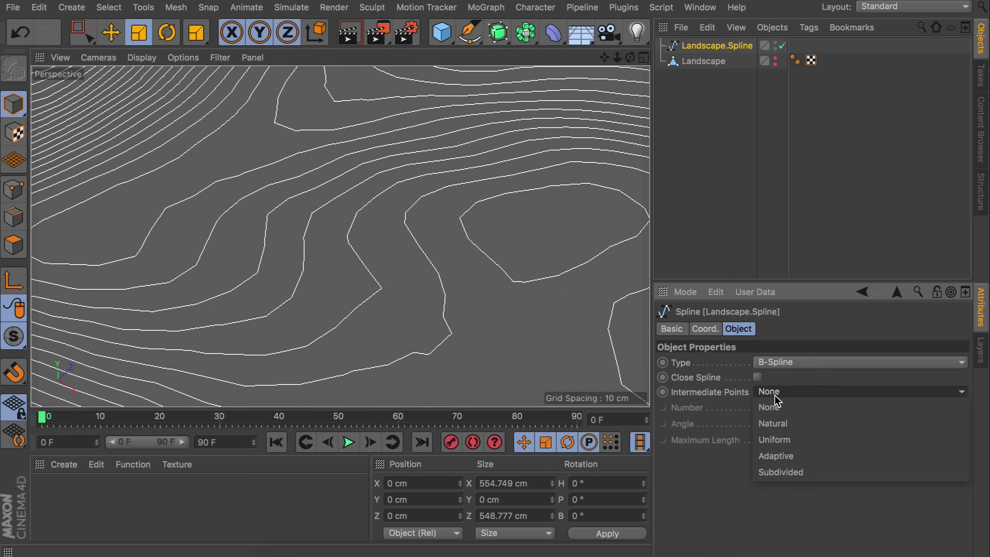
left_click(780, 423)
scroll(548, 310, "down", 5)
mouse_move(431, 270)
left_mouse_down("alt")
mouse_move(380, 234)
mouse_move(422, 274)
left_mouse_up("alt")
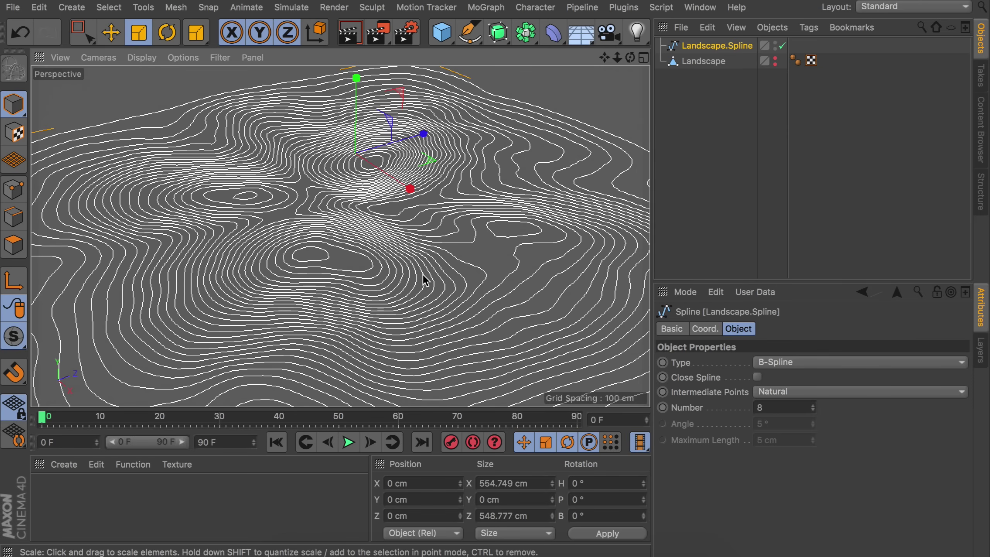
Step: Render the view and add a Hair Render tag to the Landscape.Spline
key("ctrl+r")
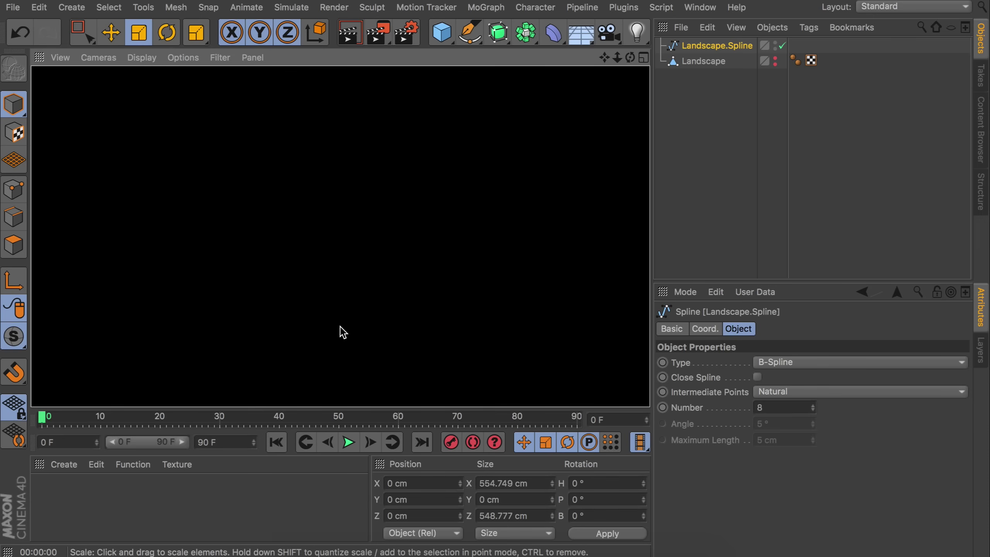
right_click(698, 47)
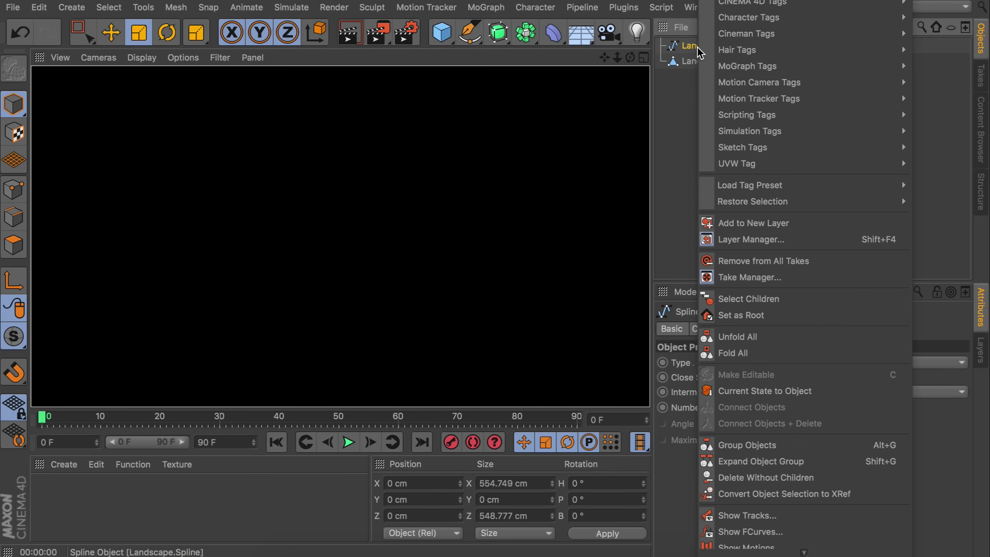
mouse_move(721, 49)
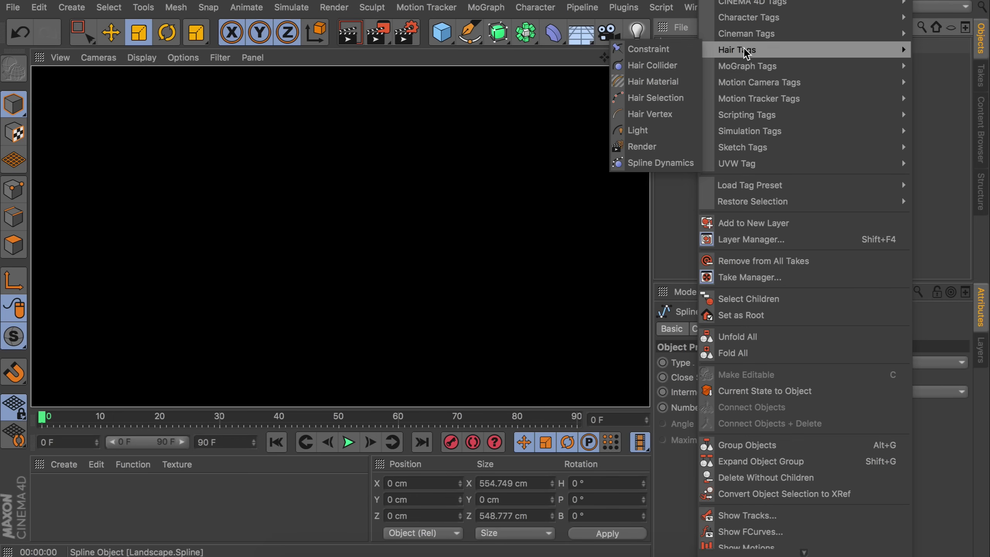
left_click(667, 144)
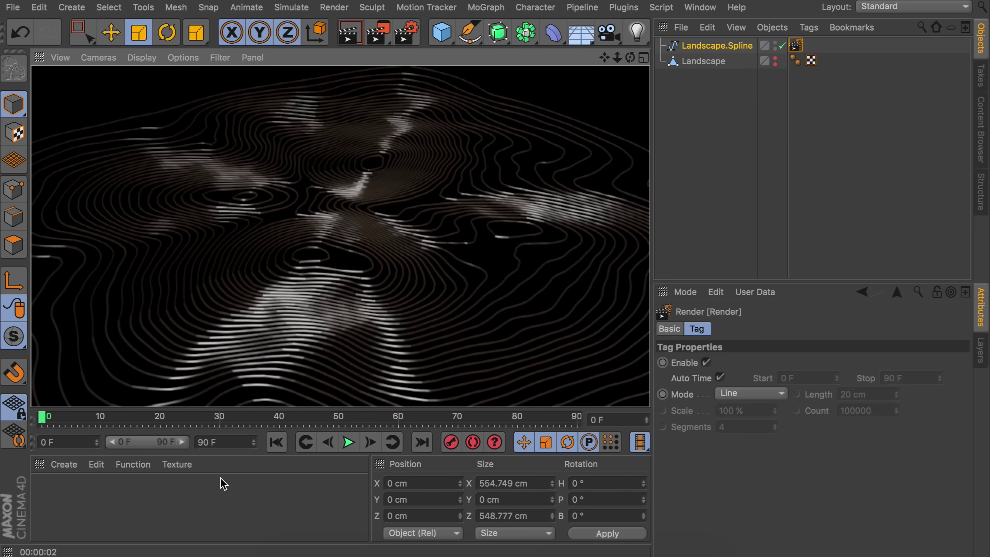
Step: Create a new Hair Material and open it for editing
left_click(73, 467)
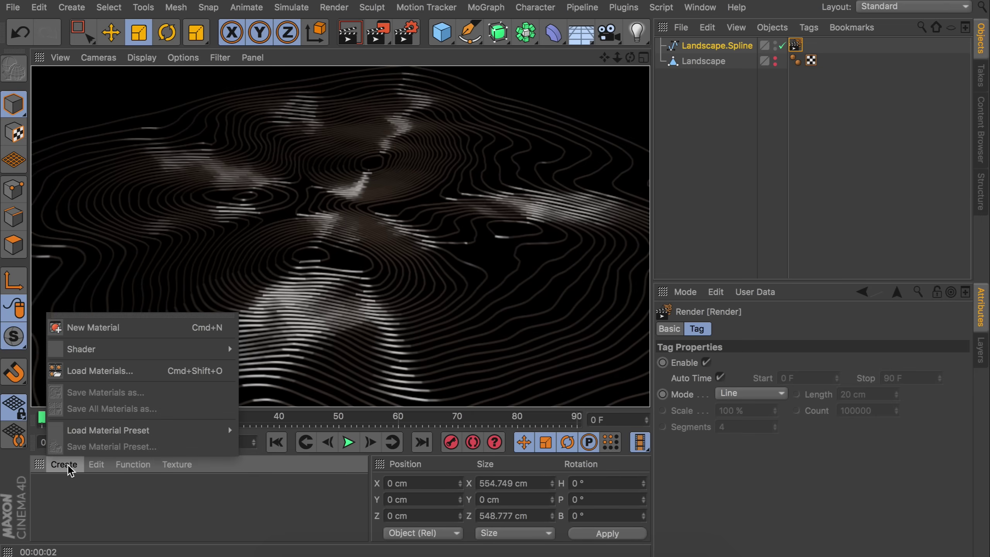
mouse_move(95, 359)
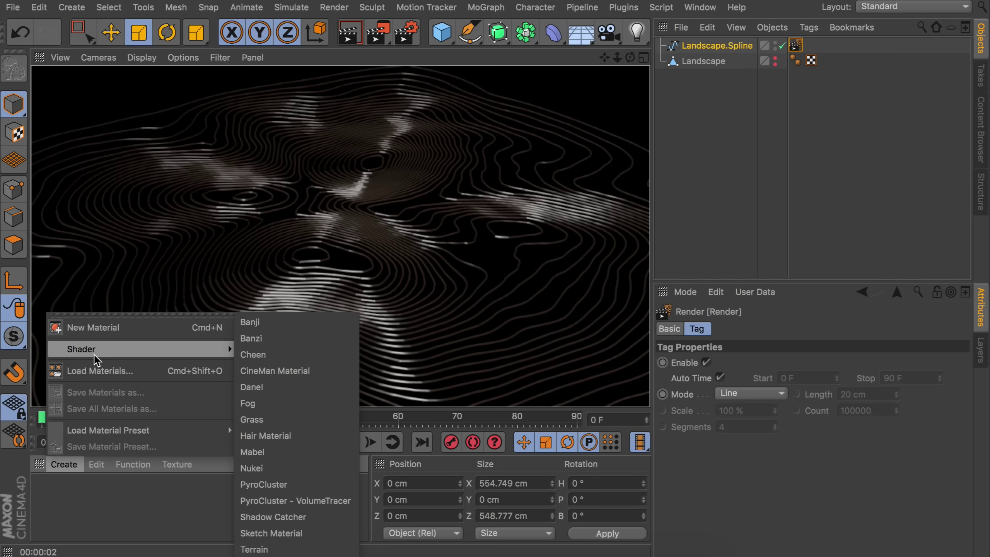
left_click(282, 435)
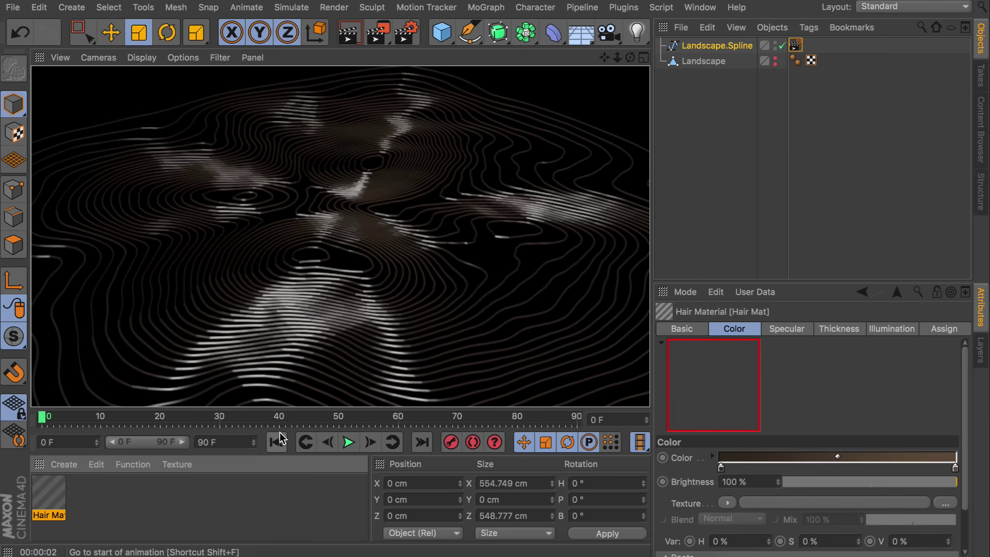
double_click(49, 495)
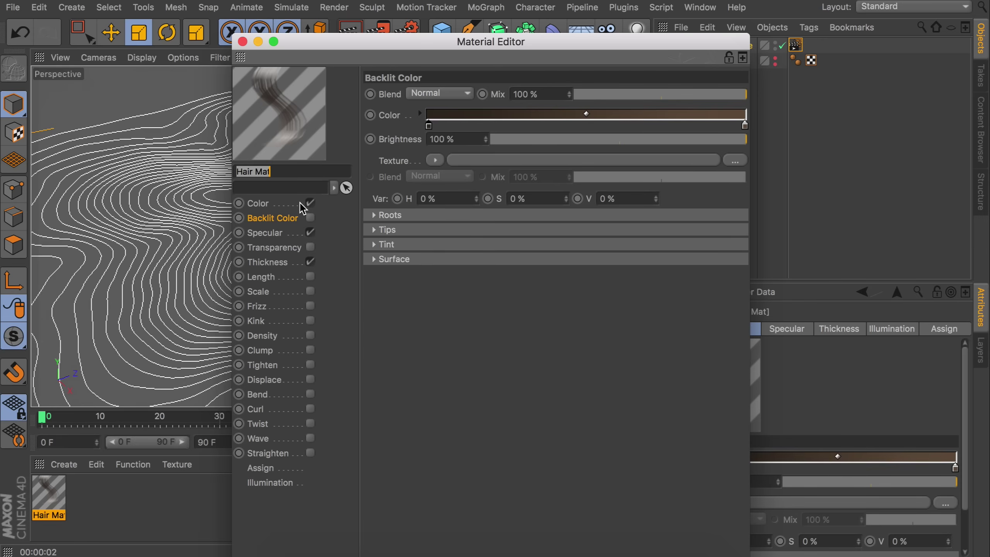
Step: Delete the root knot of the hair color gradient and set the remaining knot to H 210°, S 90%, V 95%
left_click(273, 203)
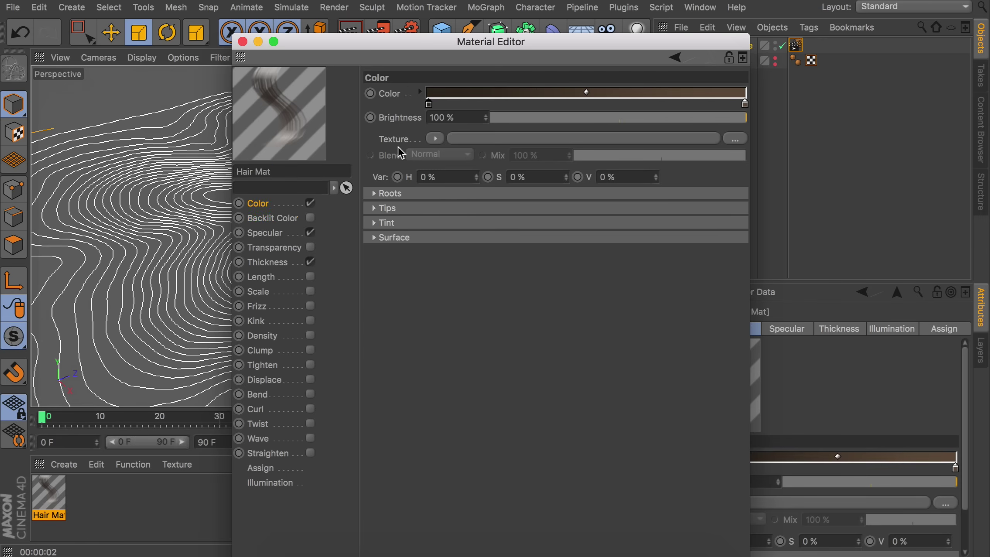
left_click(429, 105)
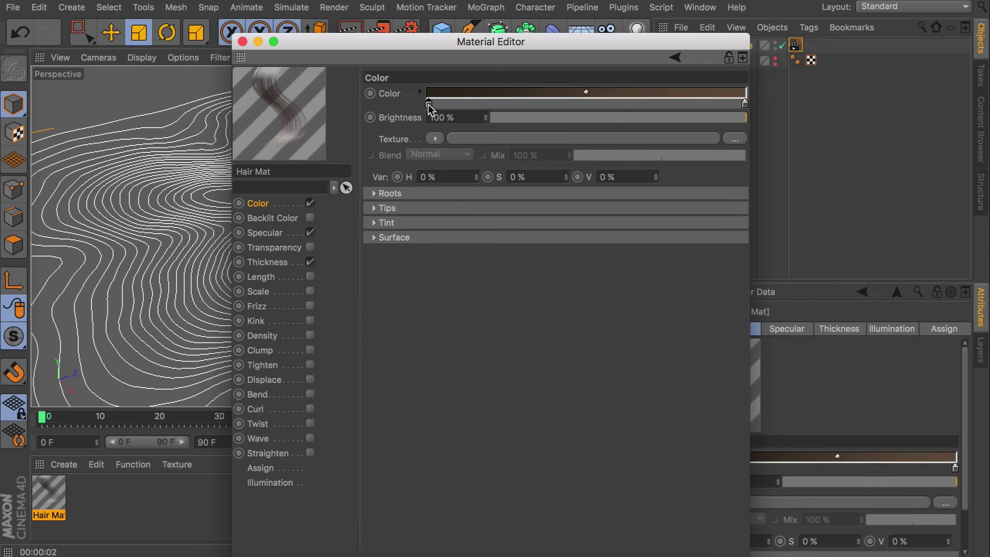
key("Delete")
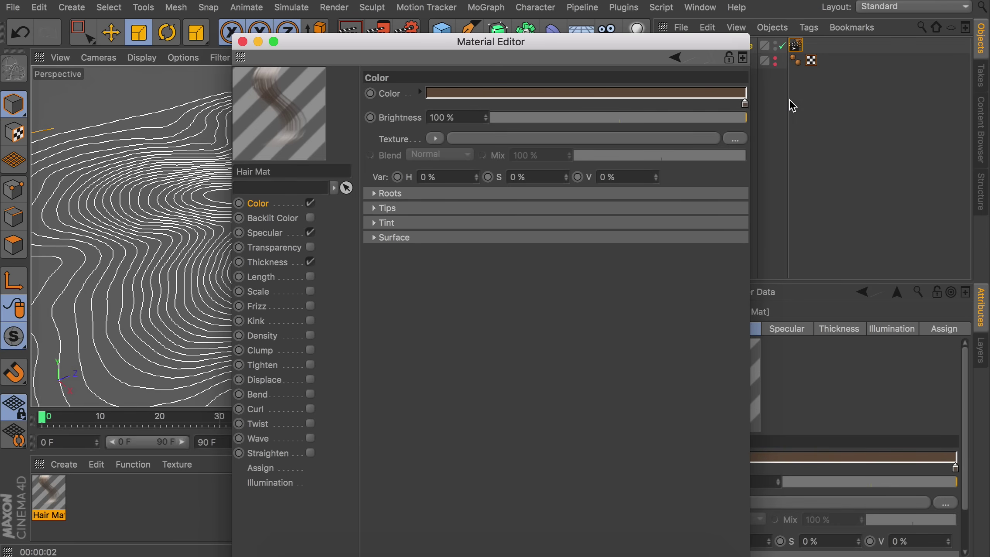
double_click(745, 103)
type("210")
key("Tab")
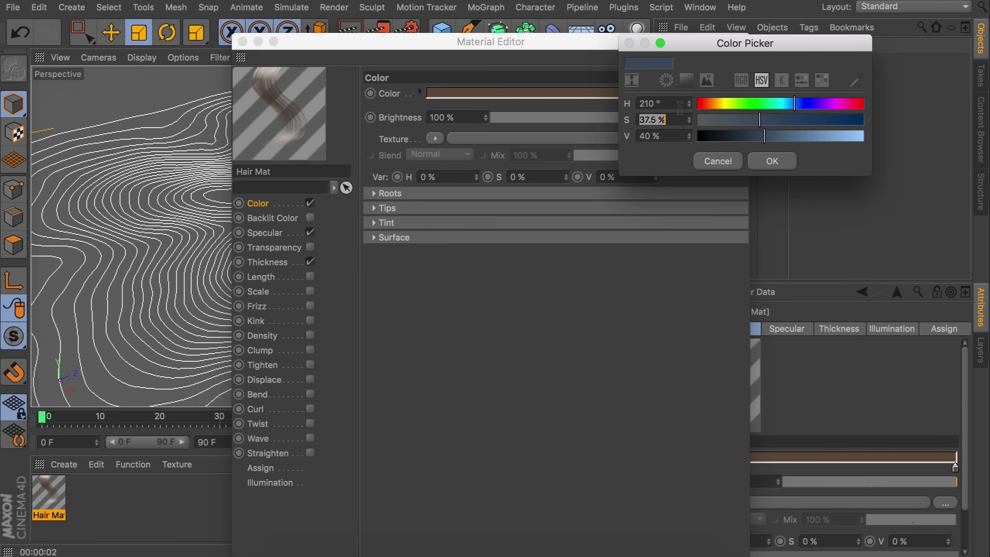
type("90")
key("Tab")
type("95")
key("Return")
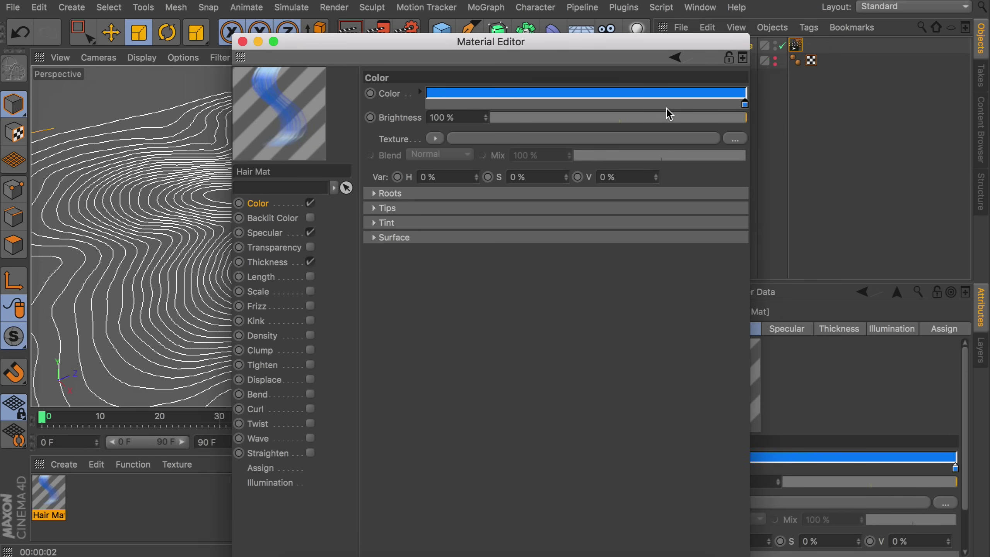
Step: Tint the hair material's primary specular color light cyan by setting its saturation to 75%
left_click(374, 209)
left_click(375, 194)
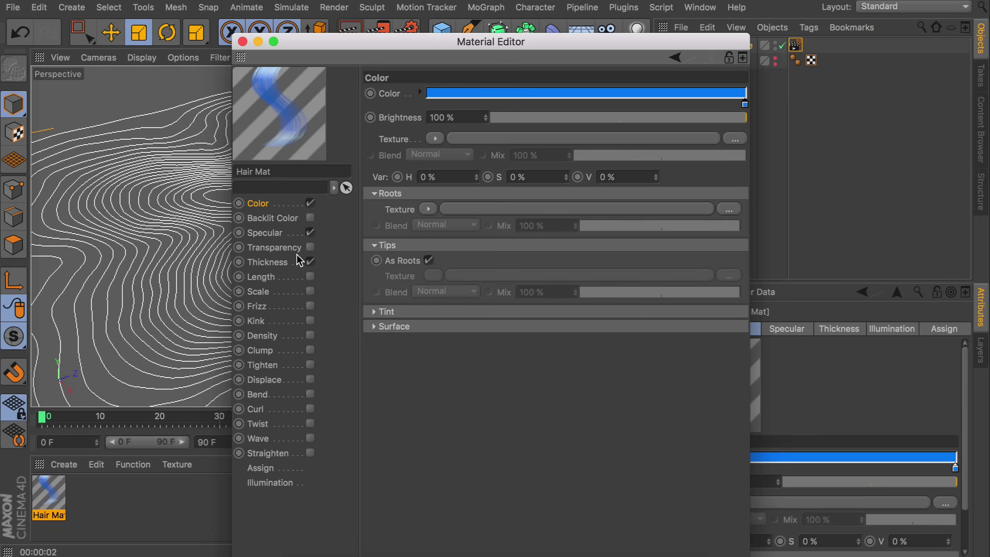
left_click(280, 233)
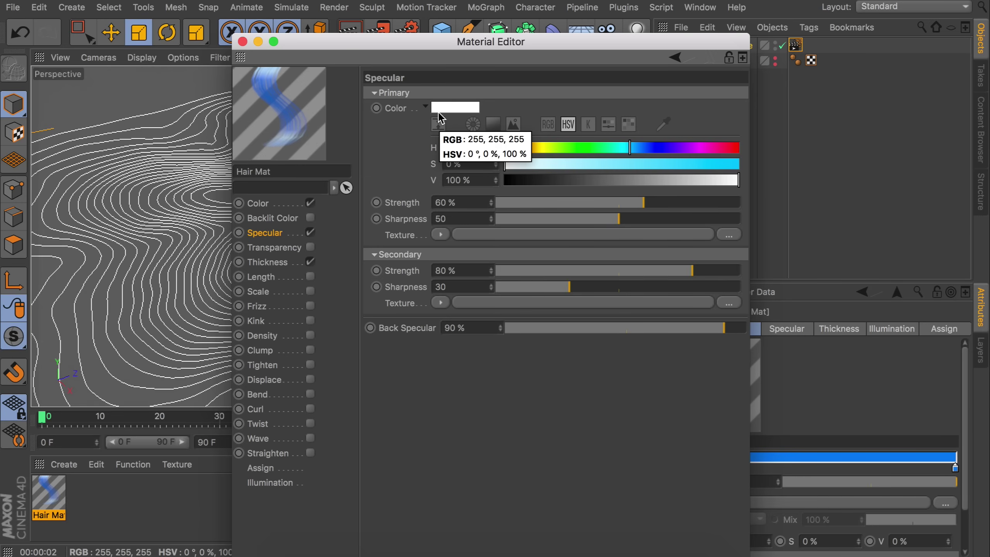
left_click_drag(638, 165, 679, 161)
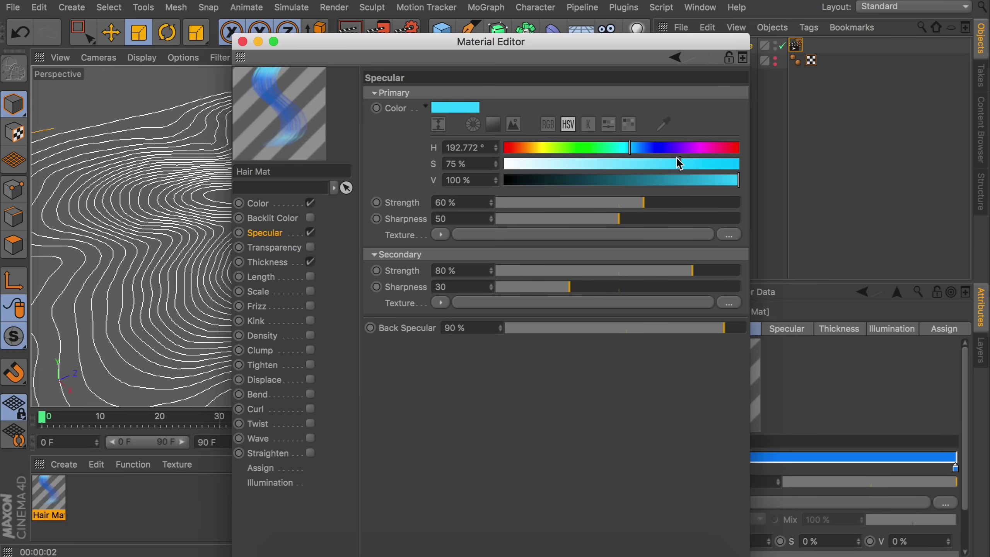
Step: Set the hair material's tip thickness to 1 cm and close the material editor
left_click(287, 263)
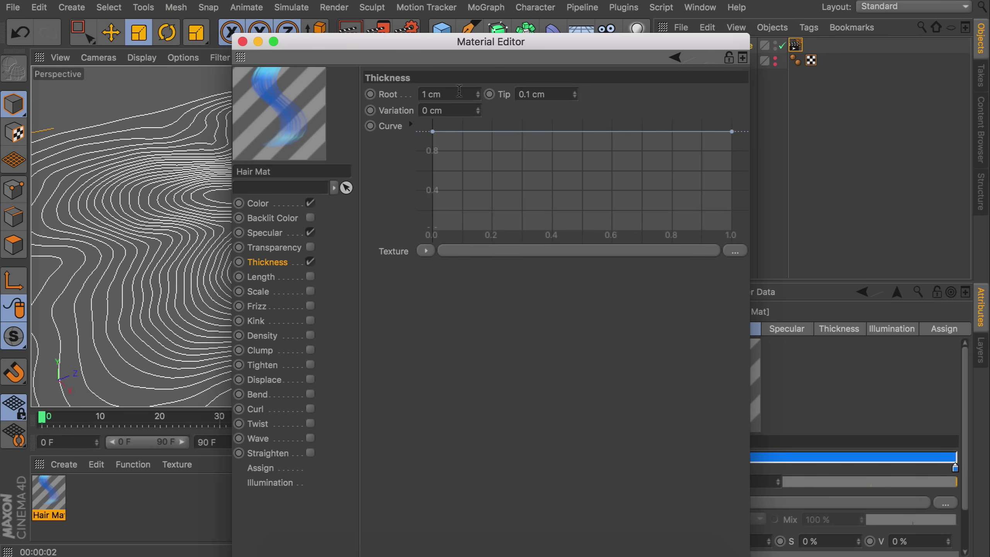
double_click(541, 91)
type("1")
key("Return")
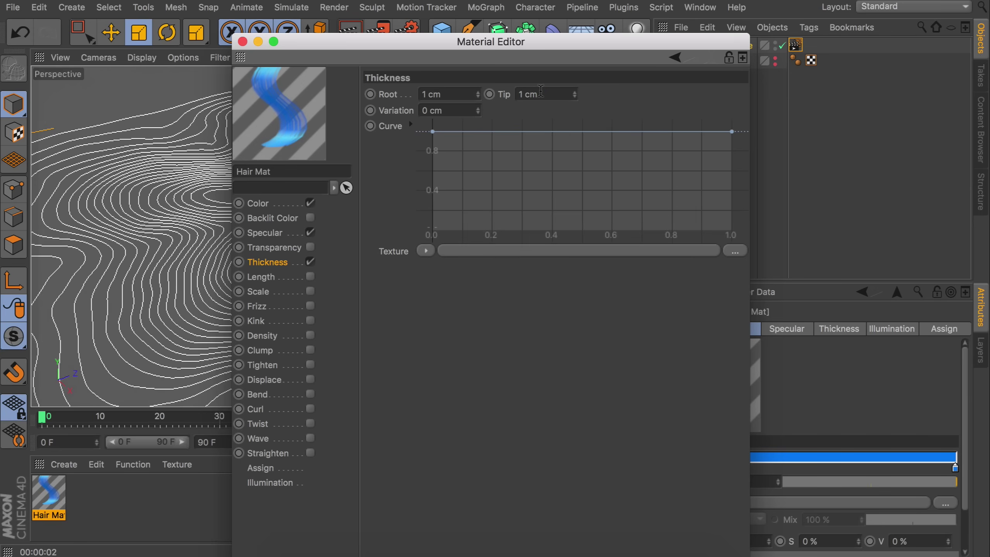
left_click(243, 42)
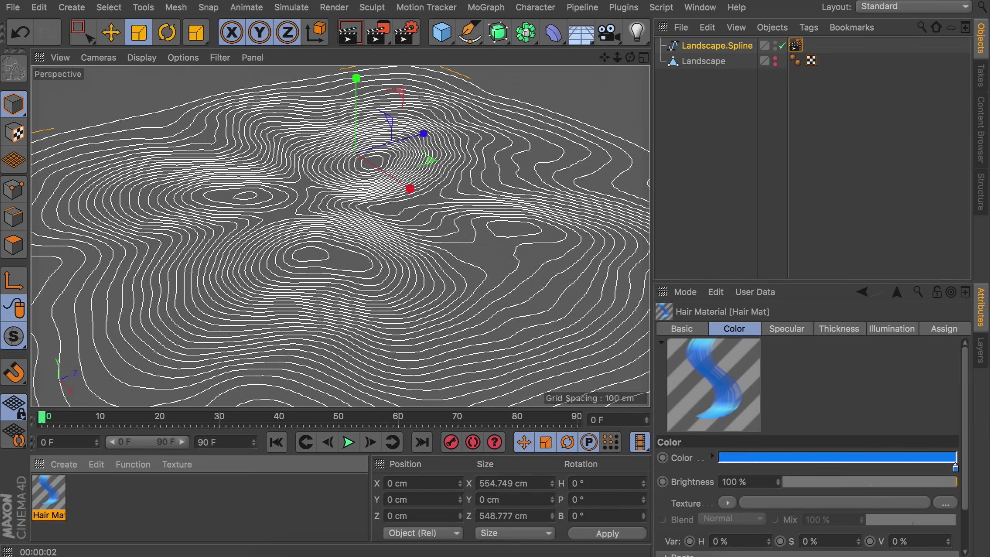
Step: Apply the Hair Mat material to the Landscape.Spline and render the view
left_click_drag(59, 499, 738, 45)
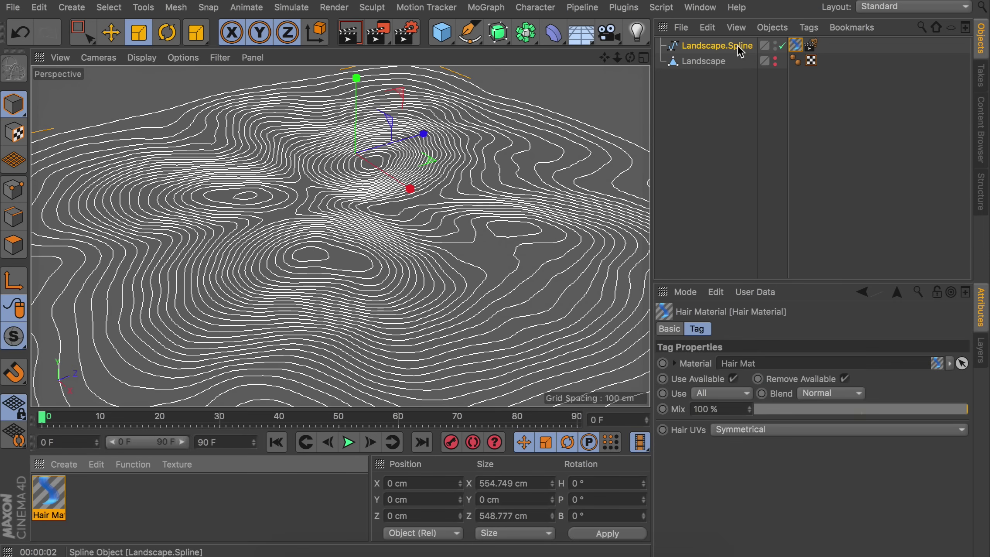
left_click(345, 38)
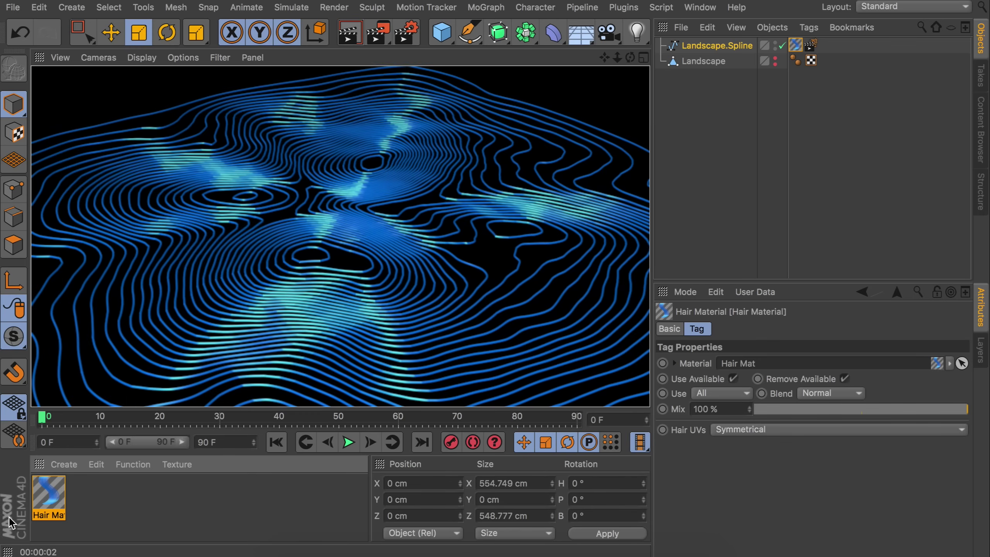
Step: Reduce the hair material's primary specular strength to 30% and render the view again
double_click(38, 503)
left_click(265, 233)
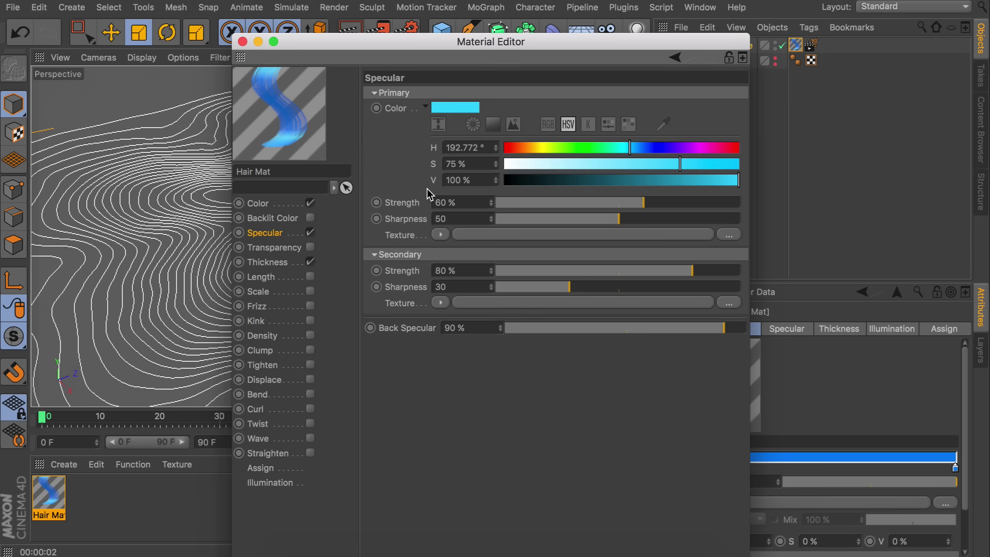
left_click_drag(587, 202, 570, 205)
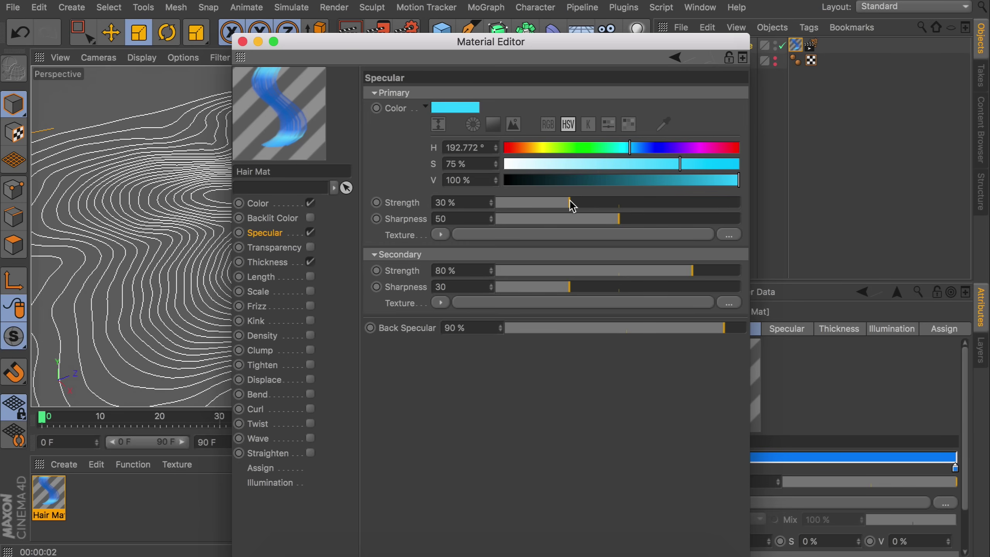
left_click(243, 42)
left_click(351, 41)
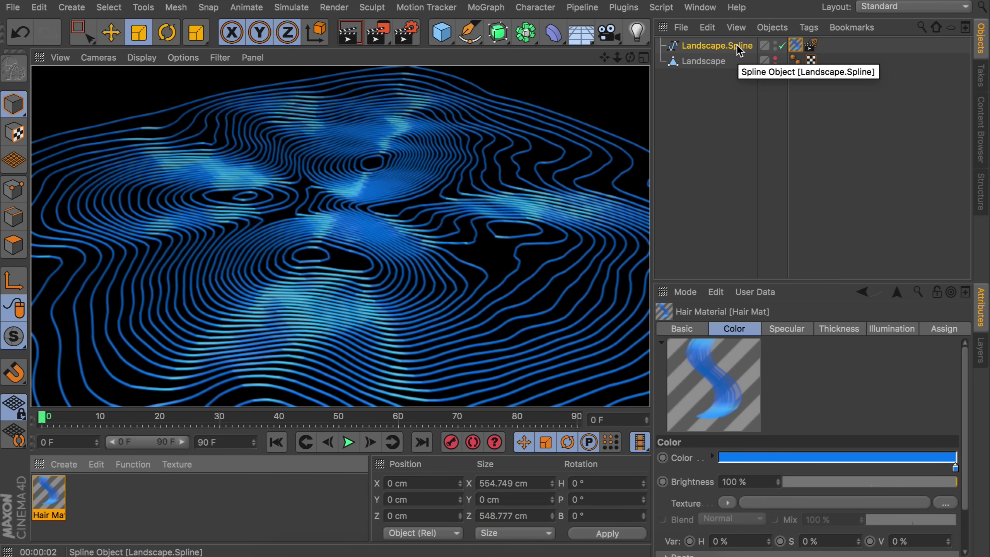
Step: Duplicate Landscape.Spline and lower the copy along the Y axis to about -7.56 cm
key("super+c")
key("super+v")
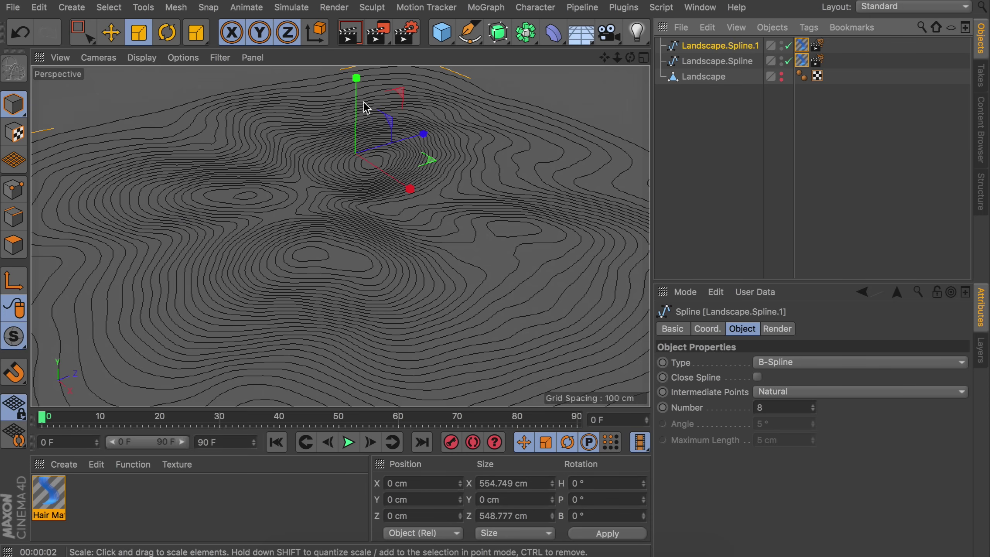
key("e")
left_click_drag(349, 221, 350, 118, "alt")
left_click_drag(284, 270, 353, 236, "alt")
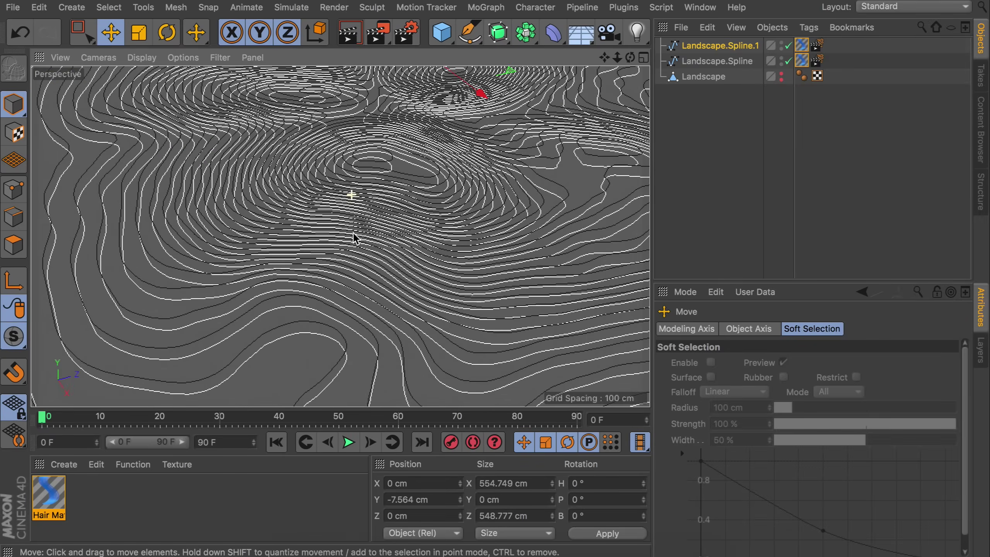
left_click(800, 151)
left_click_drag(474, 150, 351, 250, "alt")
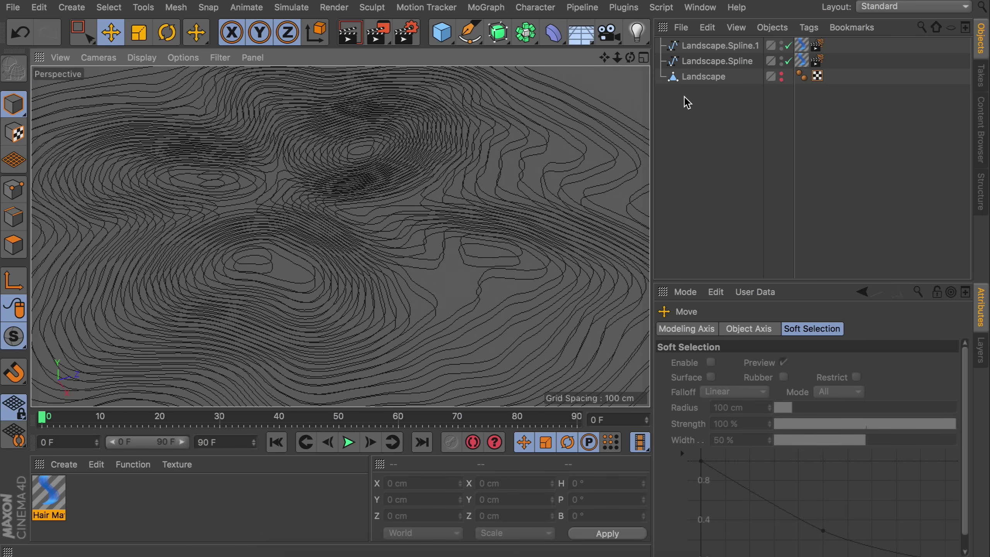
Step: Enable Use Color for the original Landscape.Spline, keeping white as its display color
left_click(702, 61)
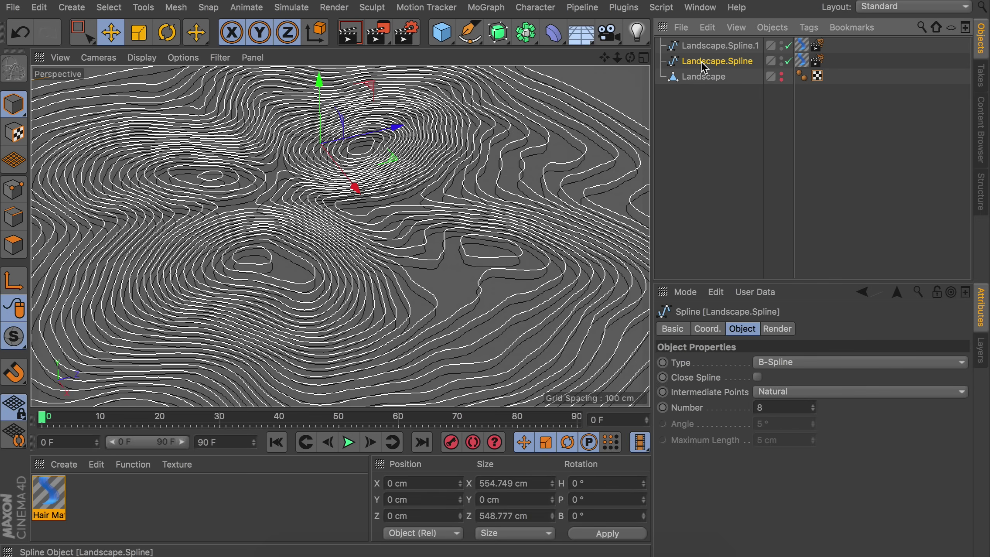
left_click(681, 328)
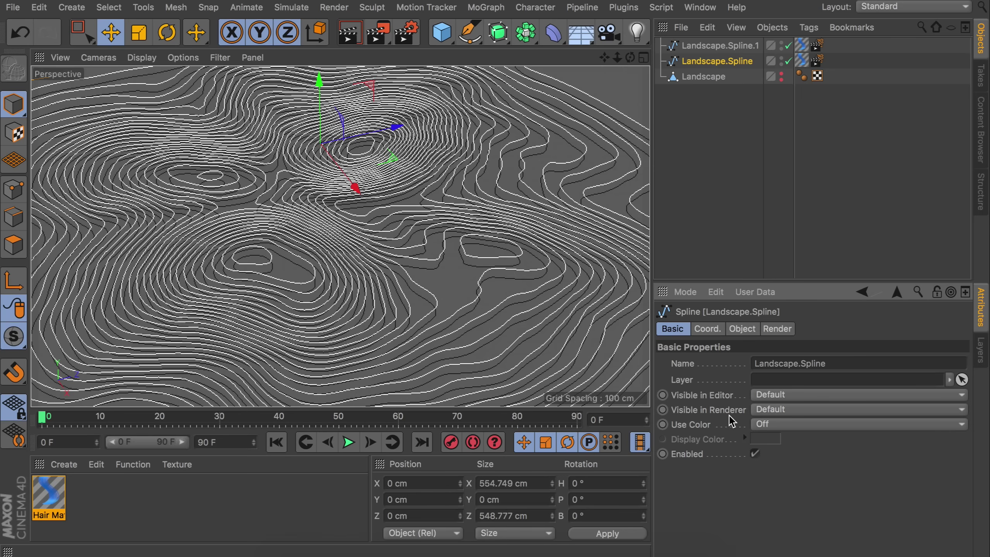
left_click(755, 425)
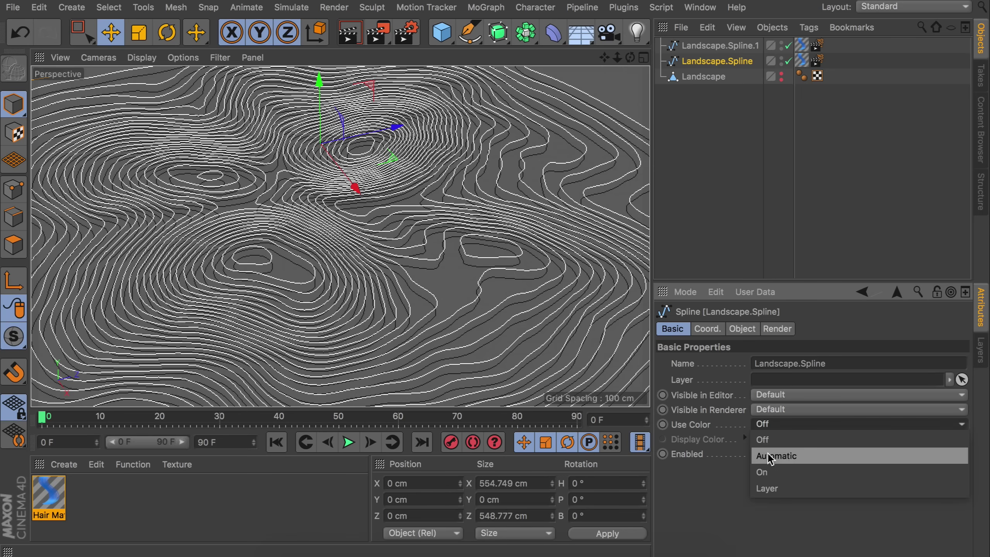
left_click(772, 469)
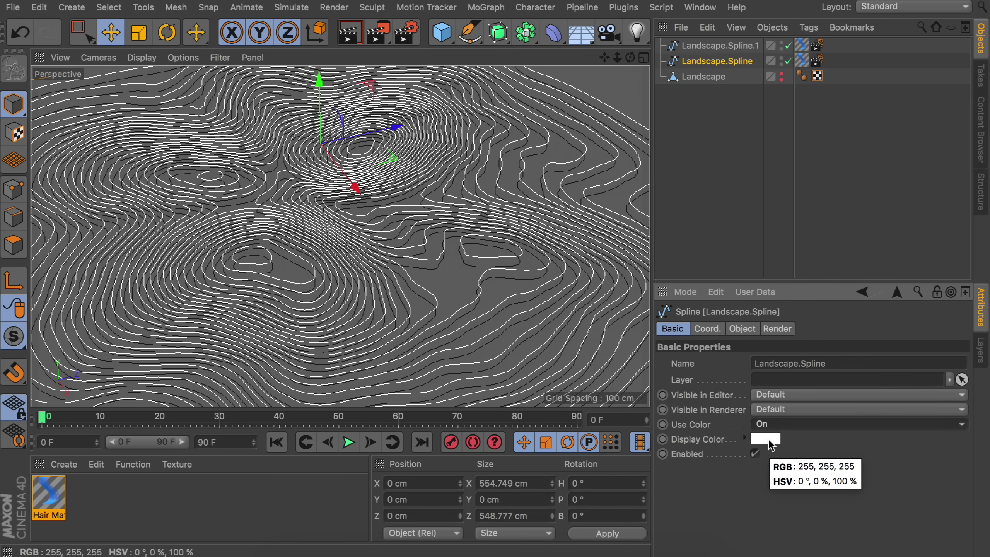
left_click(742, 149)
left_click_drag(405, 236, 421, 223, "alt")
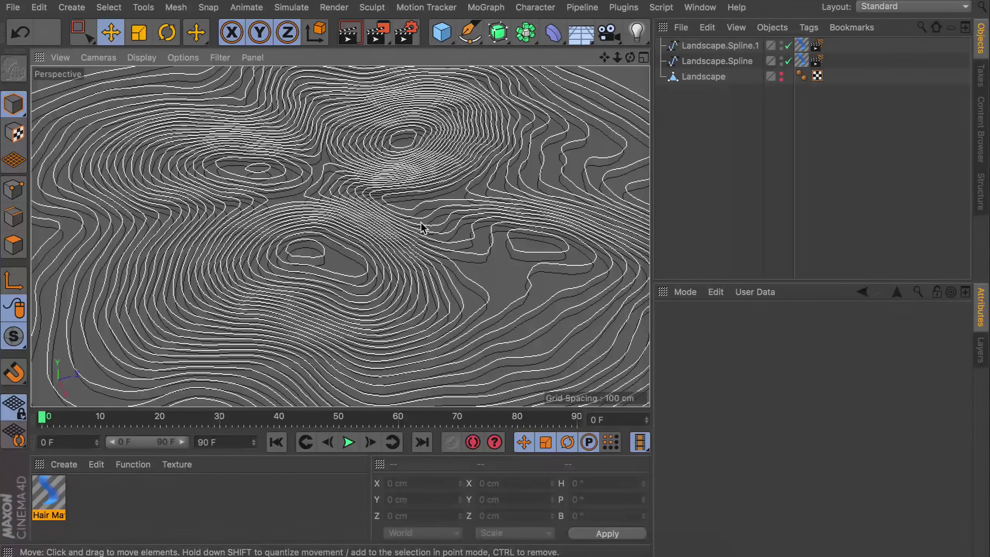
Step: Enable Use Color for Landscape.Spline.1 and set its display color to a mid gray with 53% value
left_click(707, 47)
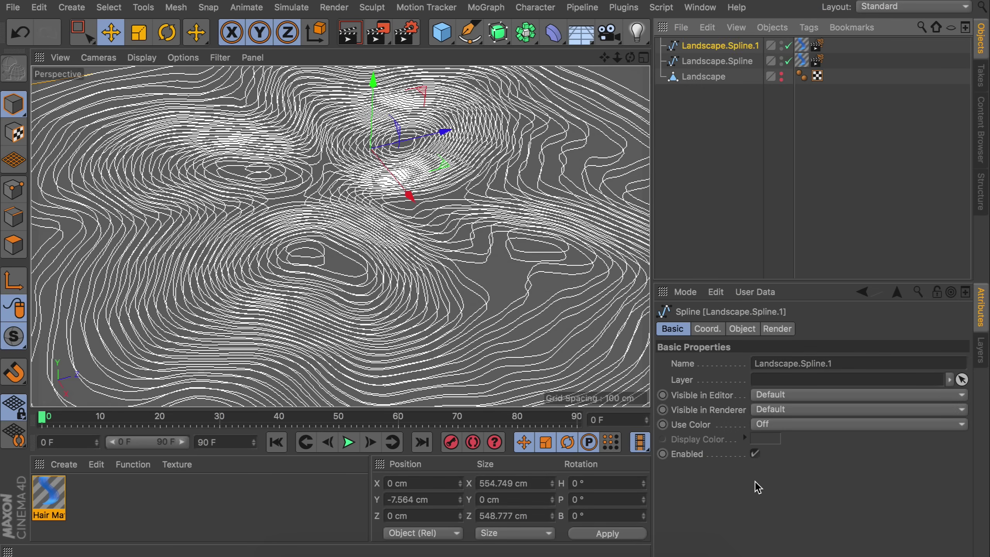
left_click(776, 427)
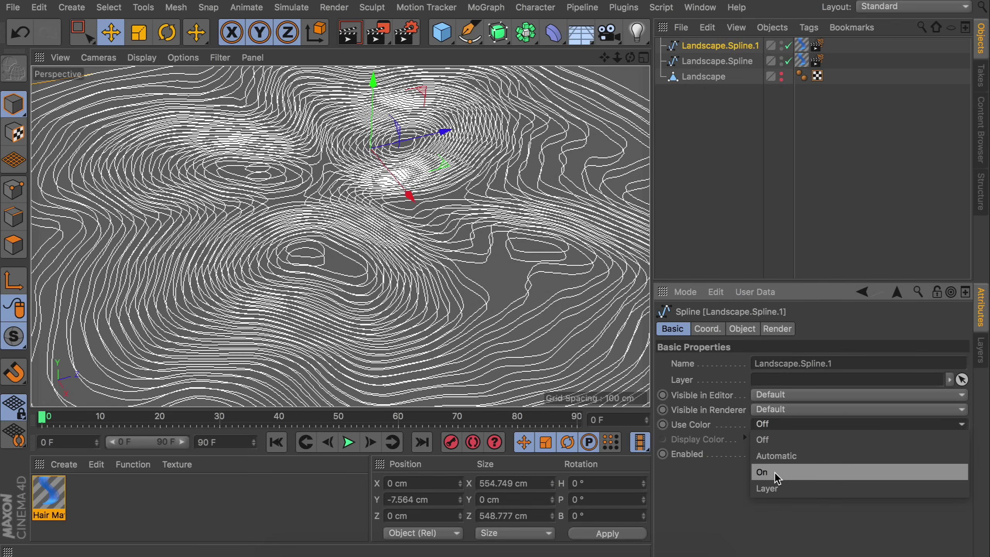
left_click(775, 472)
left_click(774, 439)
left_click_drag(823, 474, 812, 478)
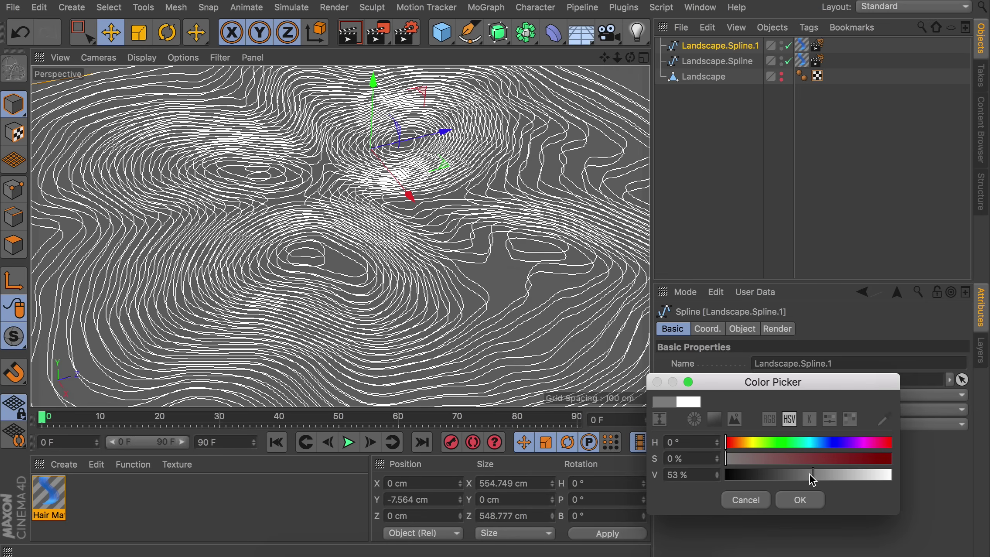
left_click(800, 500)
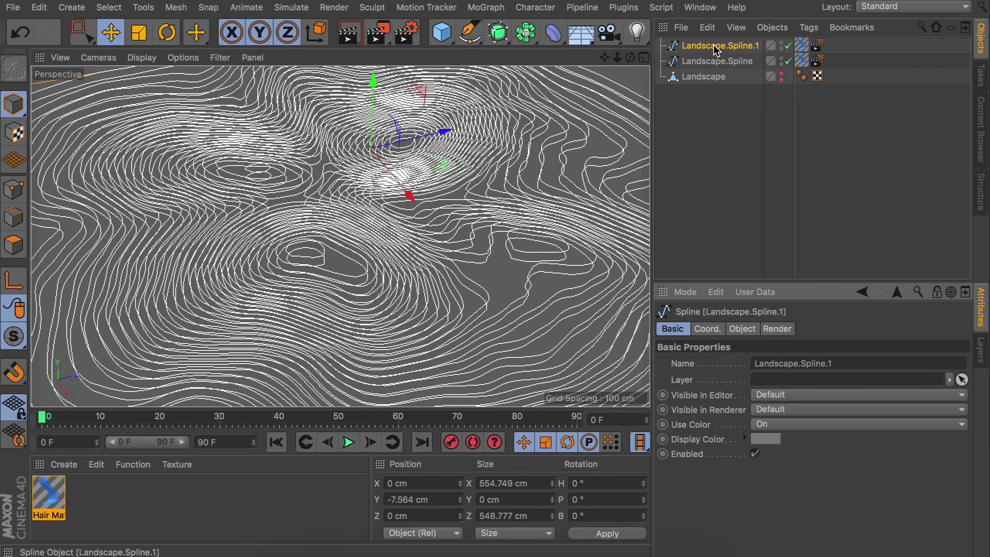
Step: Duplicate Landscape.Spline.1 and lower the new copy along the Y axis to about -46.9 cm
key("super+c")
key("super+v")
left_click_drag(363, 243, 375, 148, "alt")
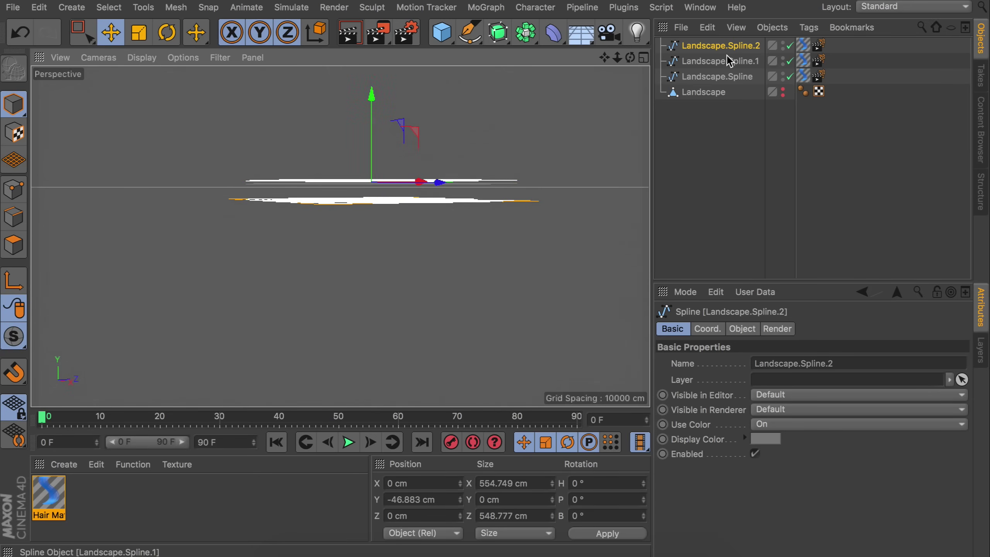
Step: Set the display color of Landscape.Spline.2 to a dark gray with 19% value
left_click(765, 439)
left_click(742, 471)
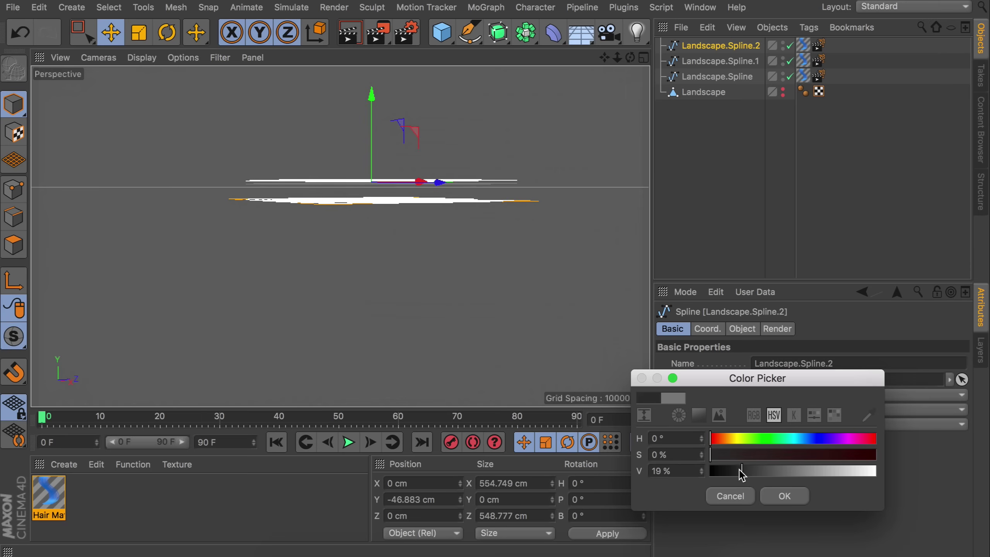
left_click(784, 496)
left_click(657, 168)
Step: Examine the spacing of the three stacked contour splines from several angles
key("super+shift+z")
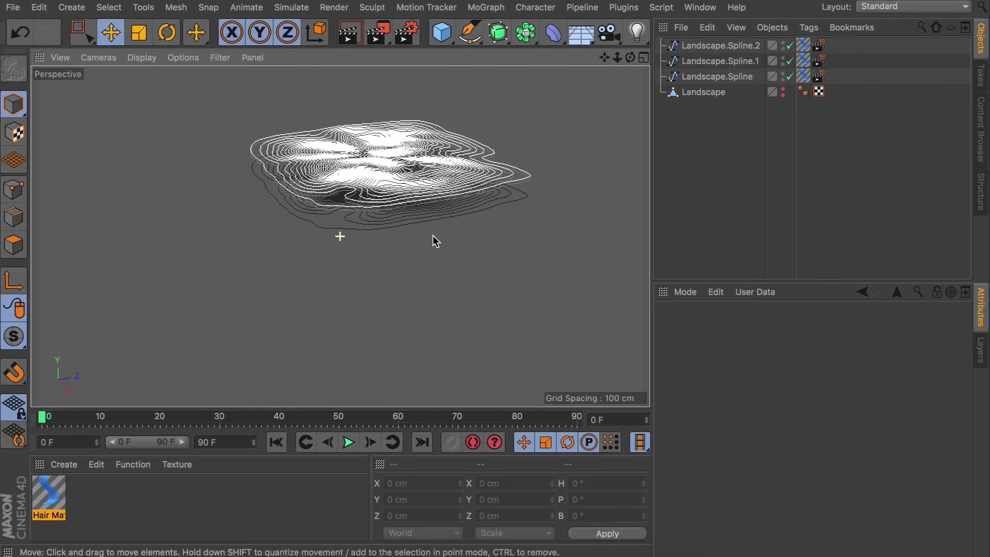
key("super+shift+z")
key("super+shift+z")
key("super+shift+z")
key("super+shift+z")
left_click_drag(484, 140, 410, 143, "alt")
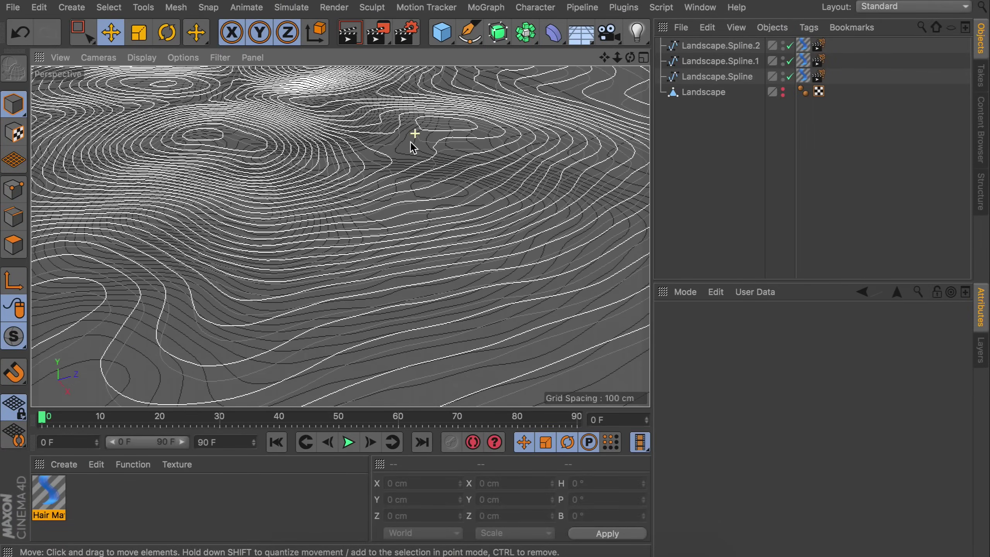
key("super+shift+z")
key("super+shift+z")
key("super+shift+z")
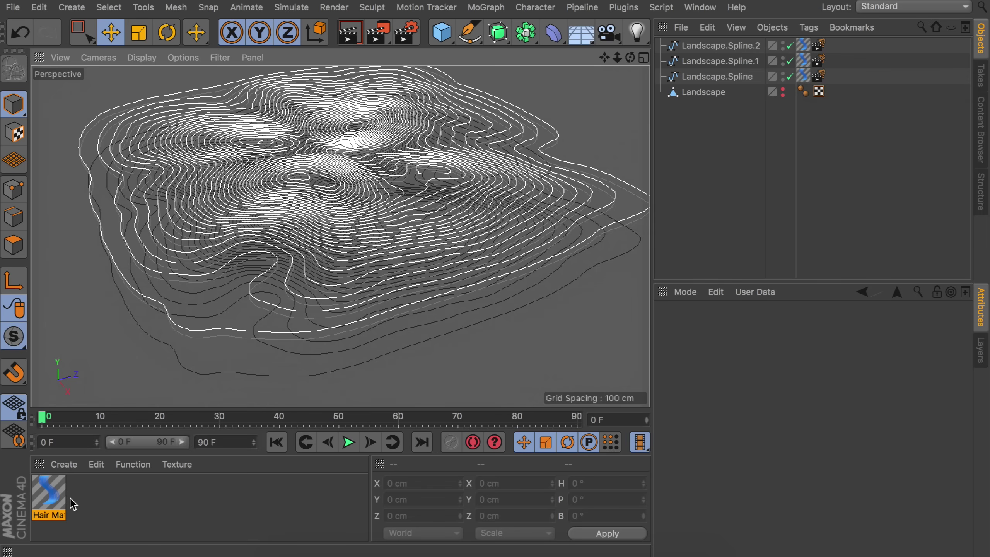
Step: Duplicate the blue Hair Mat material and darken one copy's color to a value of 55%
left_click(50, 498, "super")
left_click_drag(49, 498, 123, 499, "super")
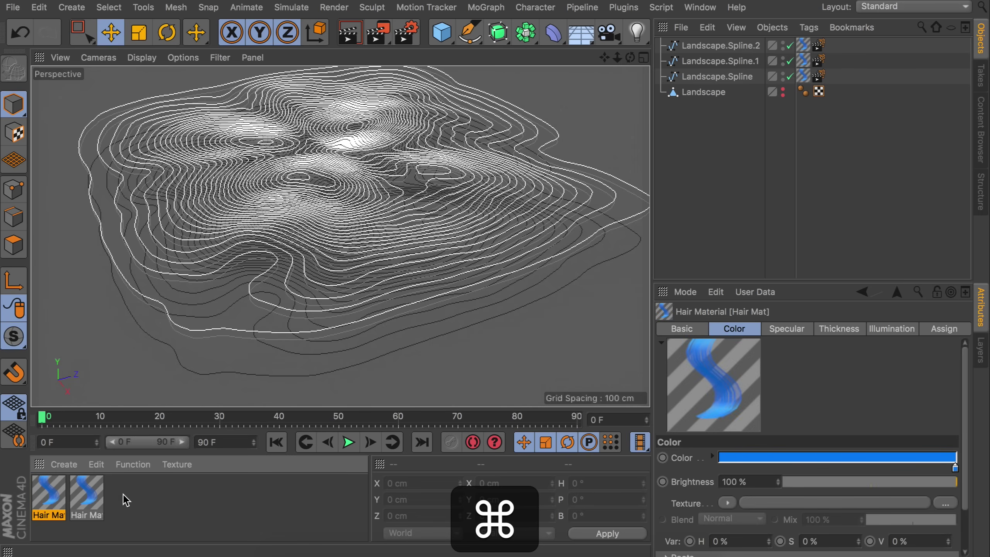
double_click(44, 499)
left_click(307, 200)
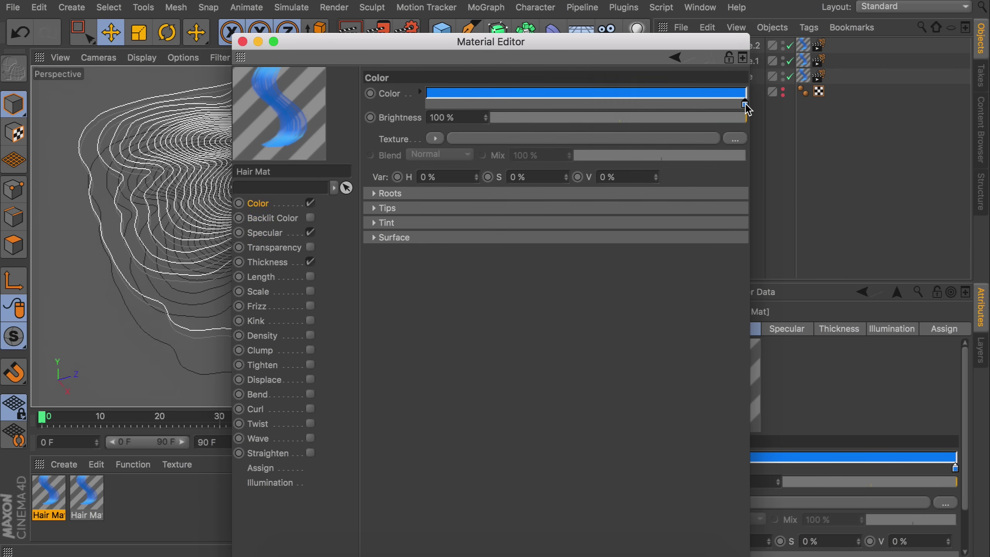
left_click(741, 96)
left_click_drag(689, 103, 689, 140)
left_click(772, 160)
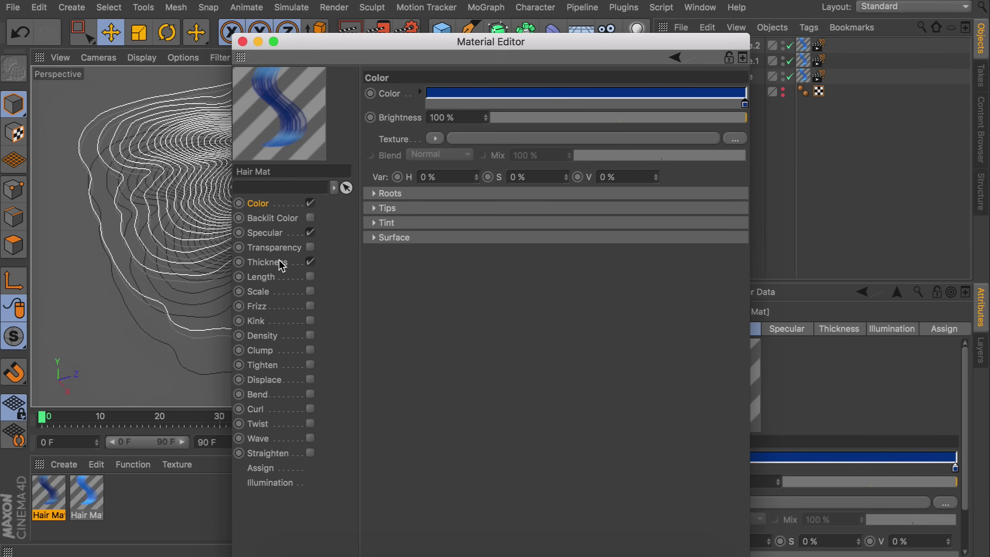
Step: Close the material editor and apply the darkened hair material to Landscape.Spline.1
left_click(243, 41)
left_click_drag(52, 503, 806, 64)
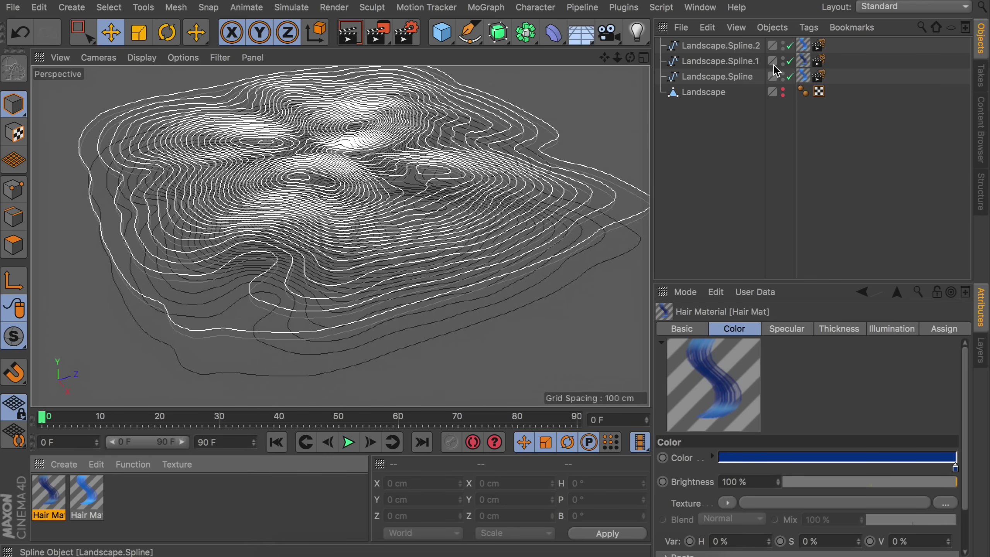
left_click(751, 46)
left_click_drag(504, 320, 499, 258, "alt")
Step: Duplicate the darkened hair material and make one copy's color an even darker navy blue
left_click(53, 493)
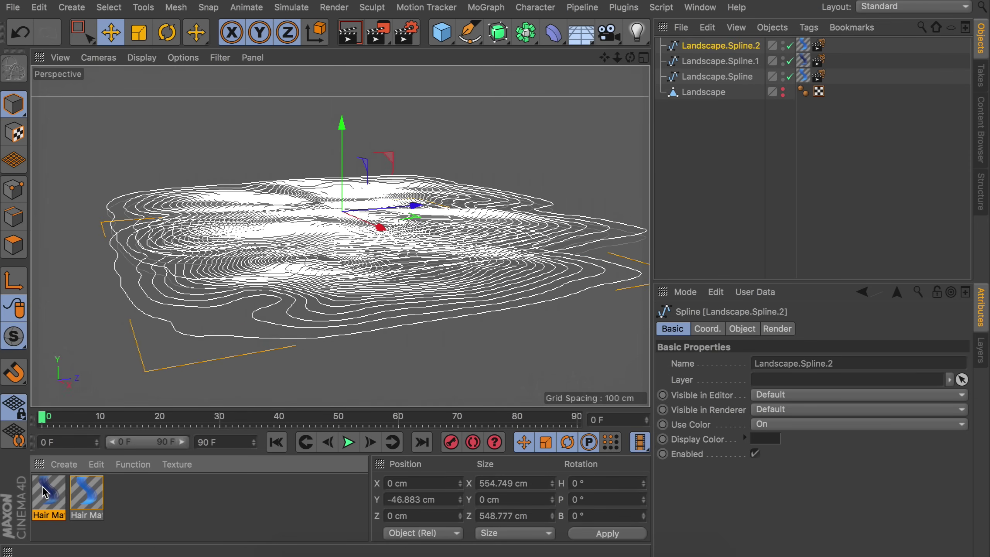
left_click_drag(53, 493, 125, 493, "super")
double_click(125, 492)
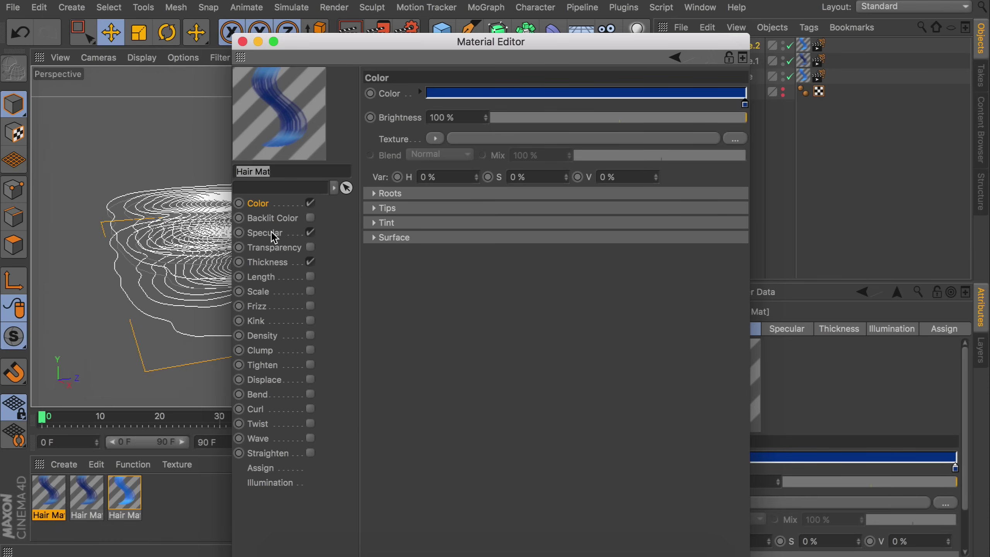
left_click(743, 93)
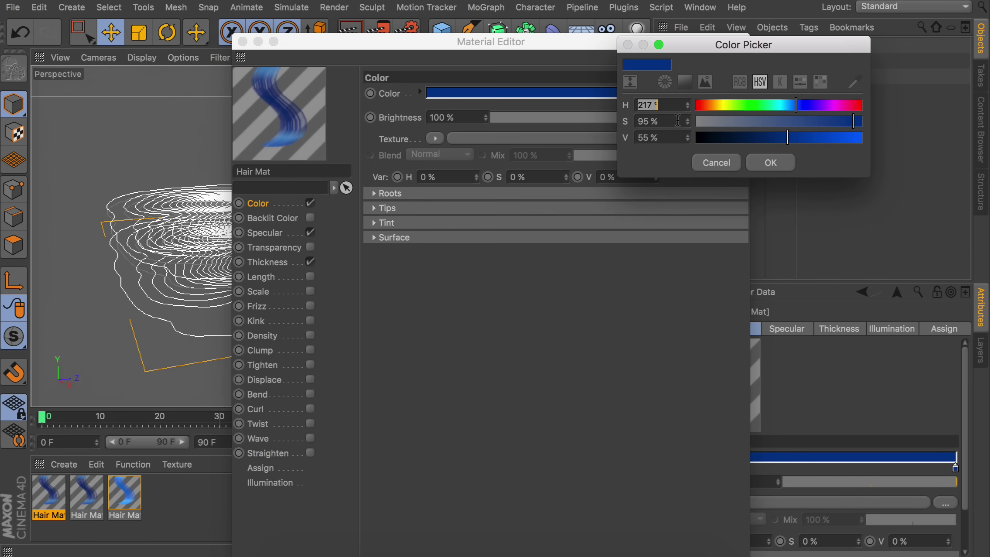
left_click(771, 162)
Step: Set both the root and tip thickness of the darkest hair material to 5 cm
left_click(267, 262)
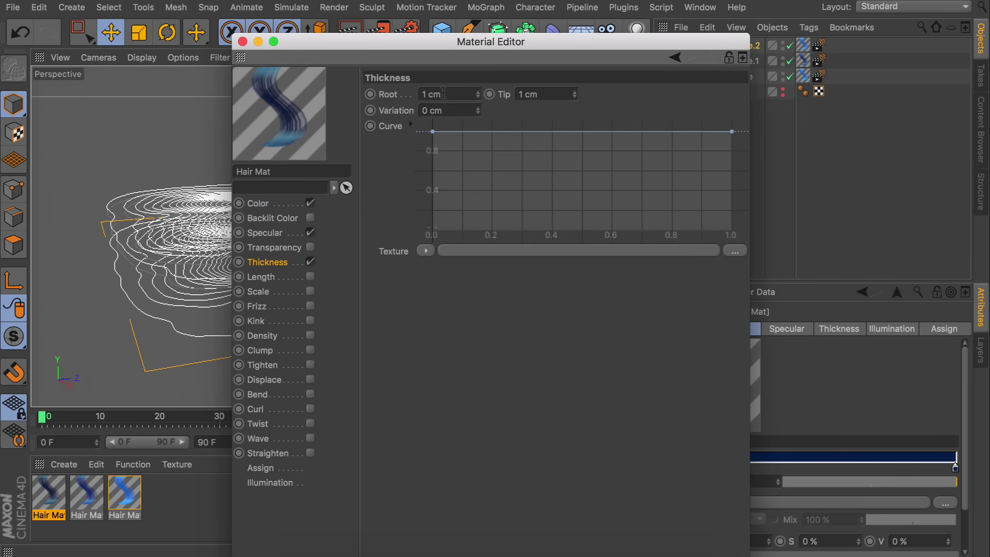
double_click(444, 94)
type("5")
key("Return")
double_click(542, 94)
type("5")
key("Return")
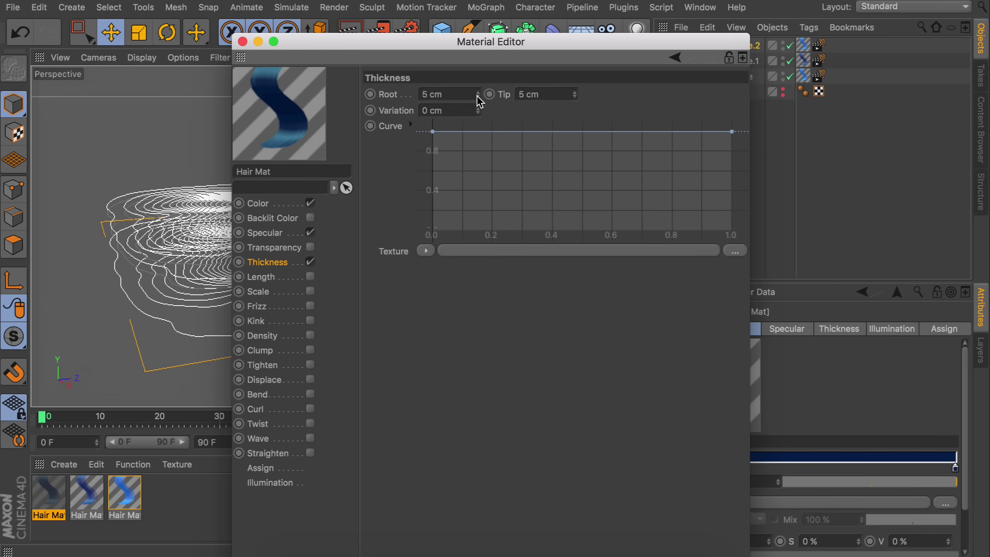
Step: Close the material editor, apply the darkest hair material to Landscape.Spline.2, and render the view
left_click(242, 42)
left_click_drag(64, 497, 811, 47)
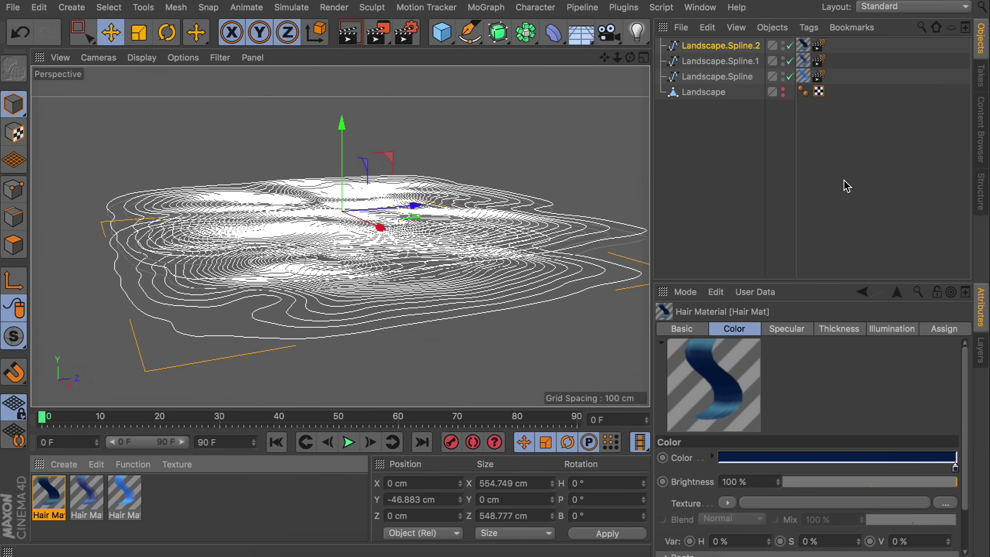
left_click_drag(384, 195, 376, 215, "alt")
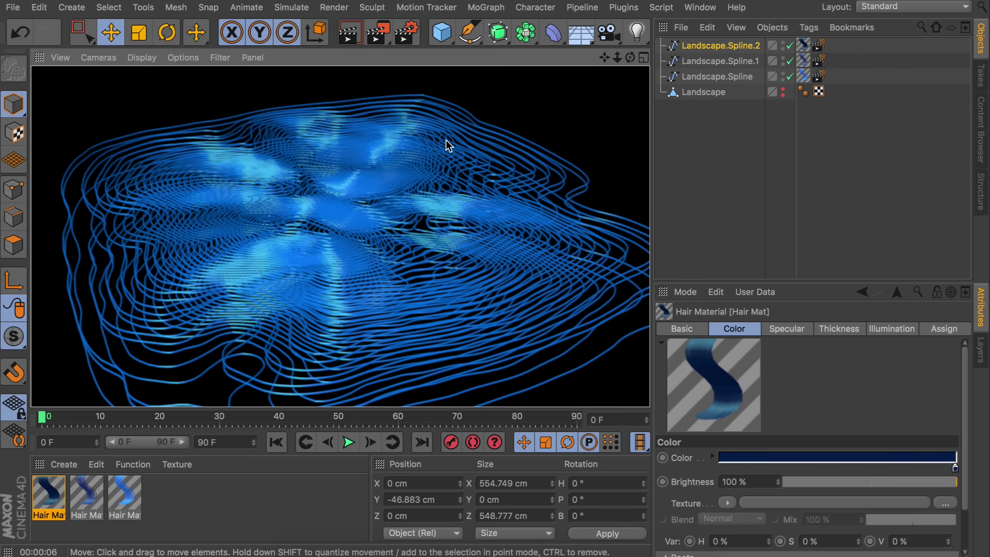
Step: Add a Floor object and lower it beneath the contour splines to about -107.2 cm in Y
left_click(581, 36)
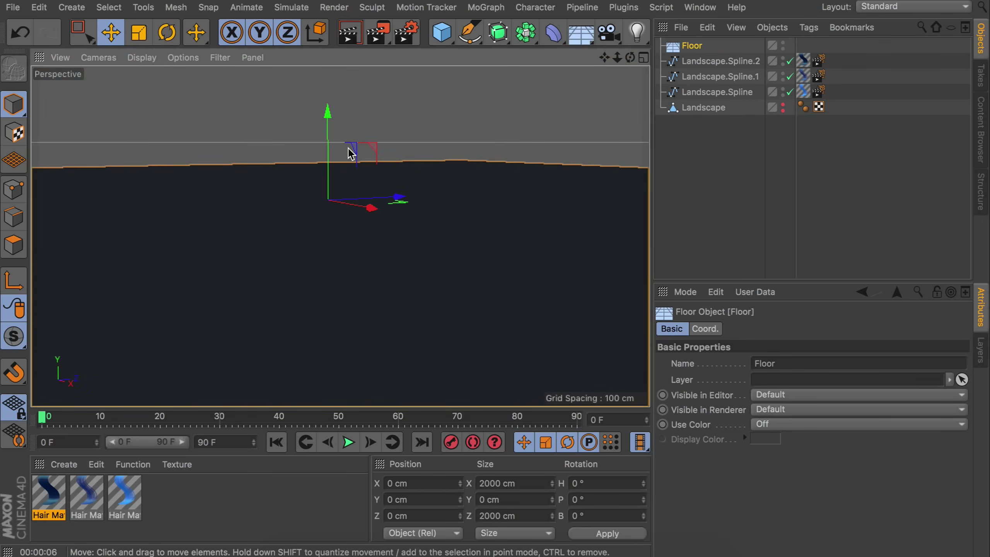
left_click_drag(330, 133, 336, 185)
middle_click(426, 289)
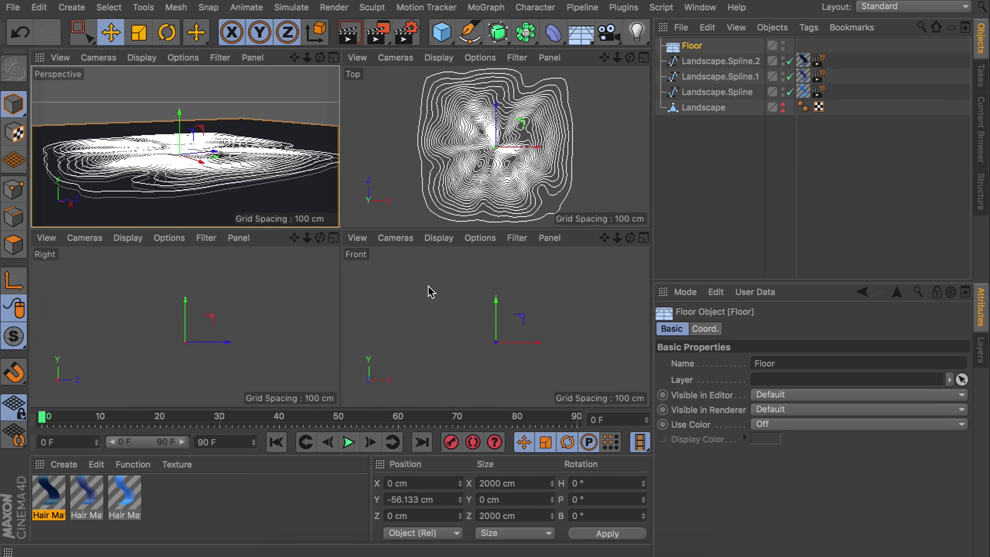
middle_click(427, 290)
left_click_drag(340, 181, 339, 298)
middle_click(274, 164)
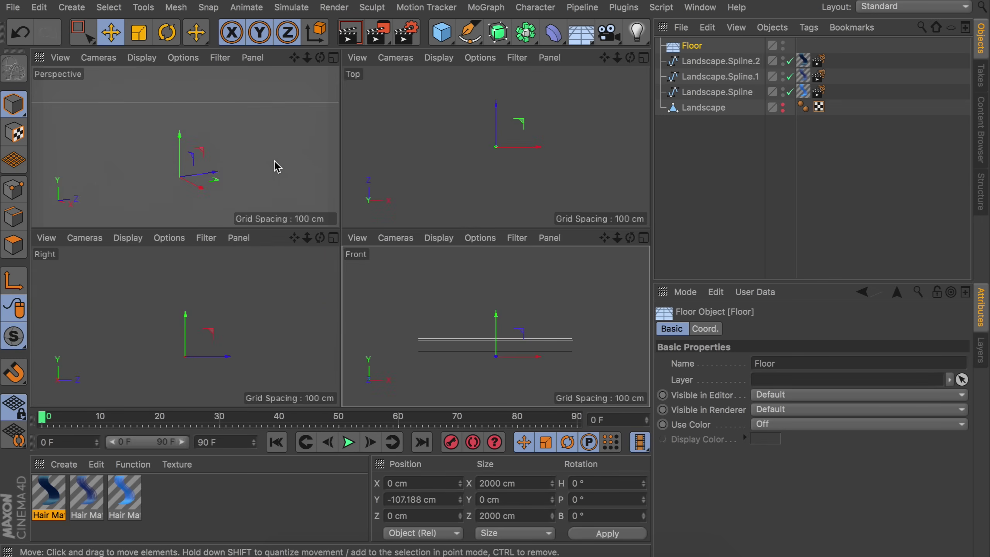
middle_click(274, 164)
Step: Create a new standard material and make its color dark blue with 95% saturation and 30% value
double_click(188, 491)
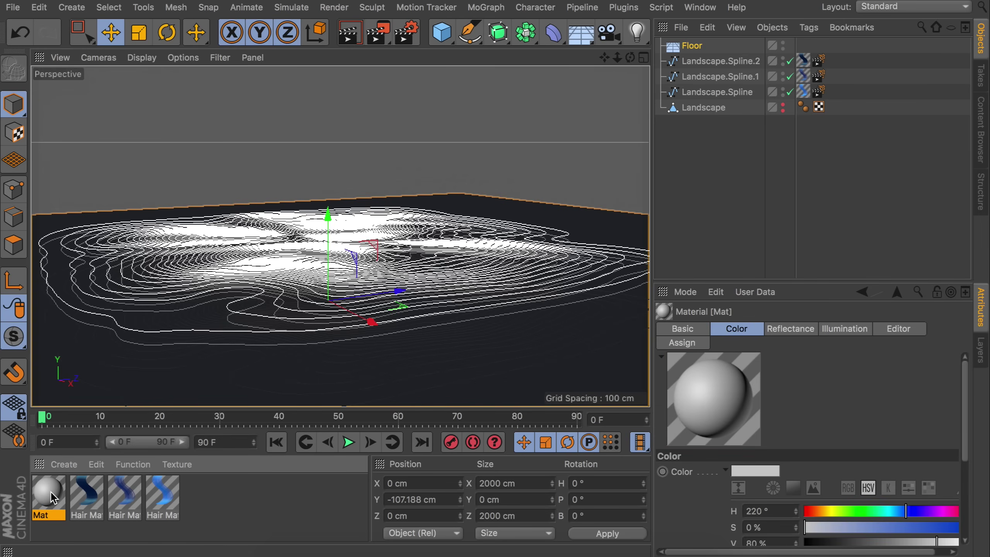
double_click(51, 498)
double_click(468, 149)
type("95")
key("Tab")
type("3")
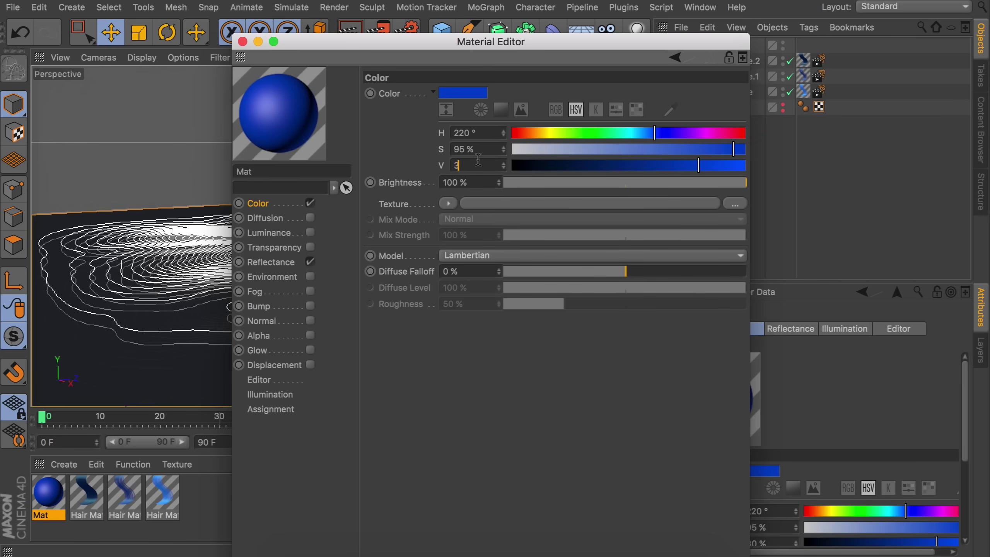
type("0")
key("Return")
Step: Load a Noise shader as the new material's color texture and open the shader's settings
left_click(448, 204)
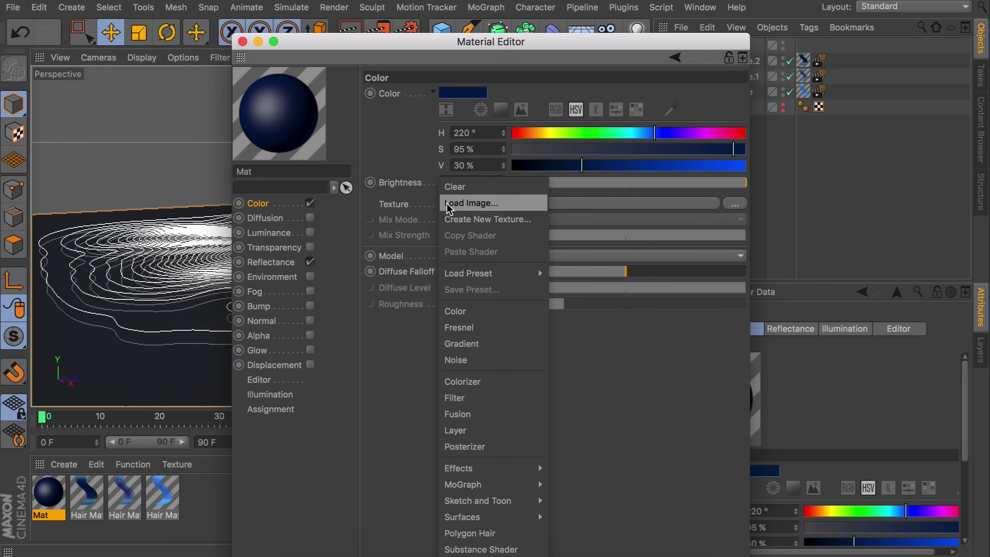
left_click(454, 358)
left_click(468, 230)
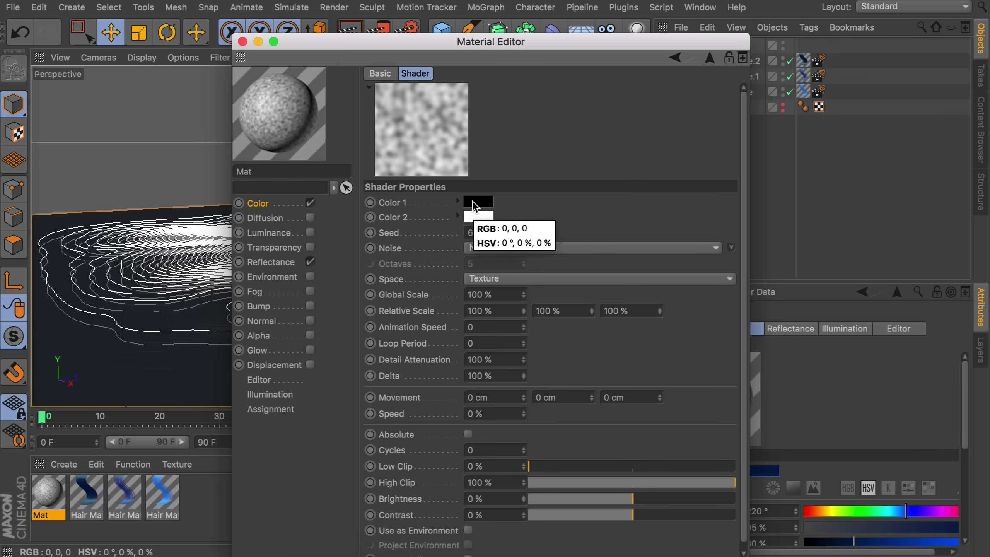
Step: Set the Noise shader's Color 1 to a blue with hue 220°, saturation 95% and value 55%
left_click(473, 204)
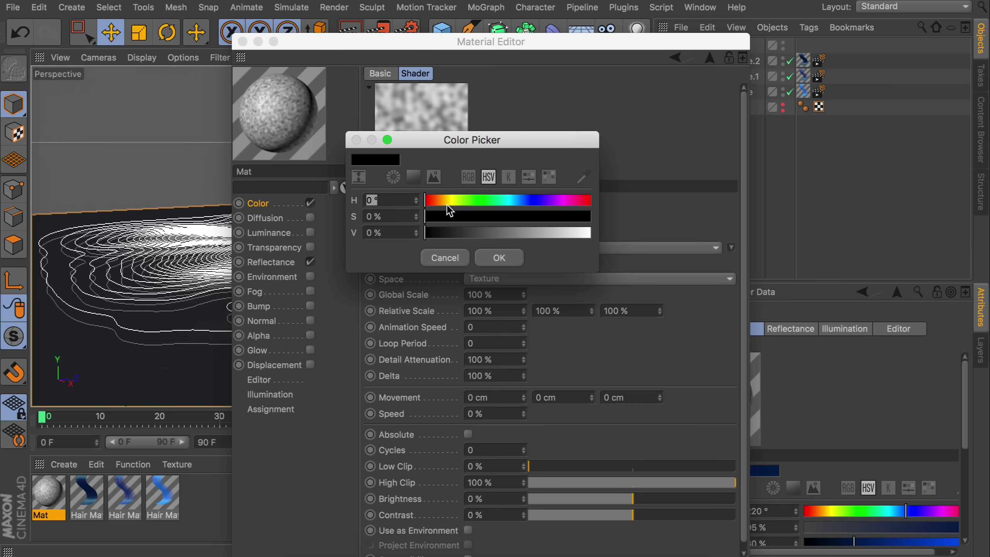
type("220")
key("Tab")
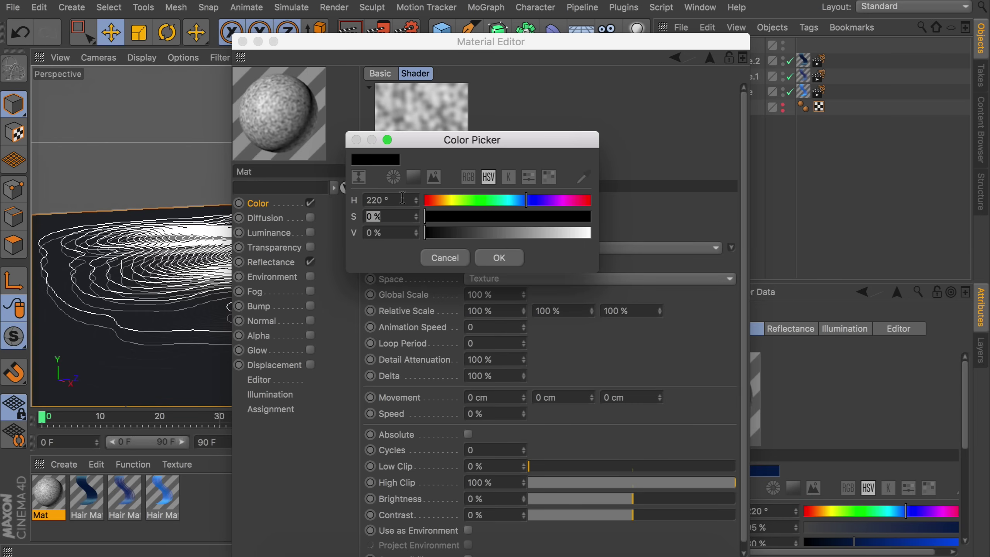
type("95")
key("Tab")
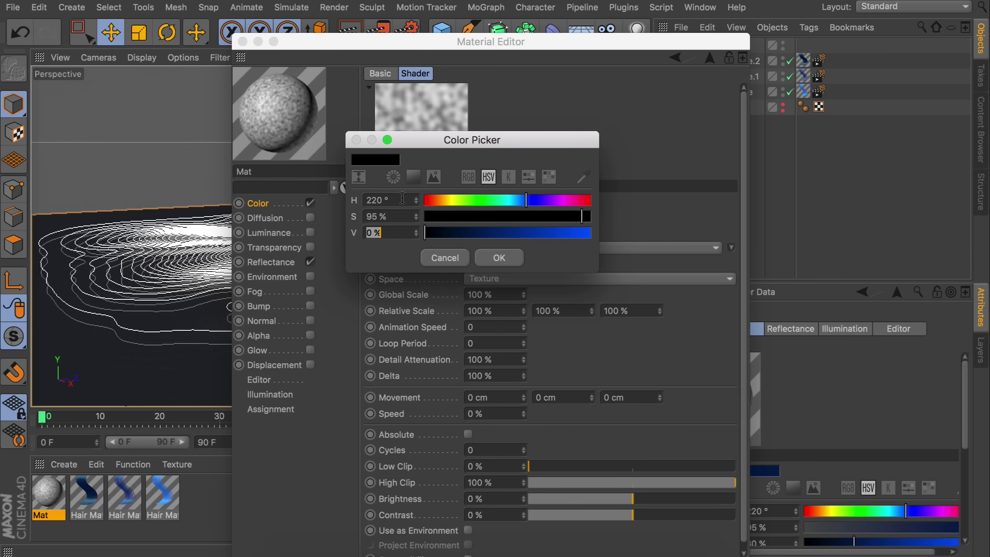
type("55")
key("Return")
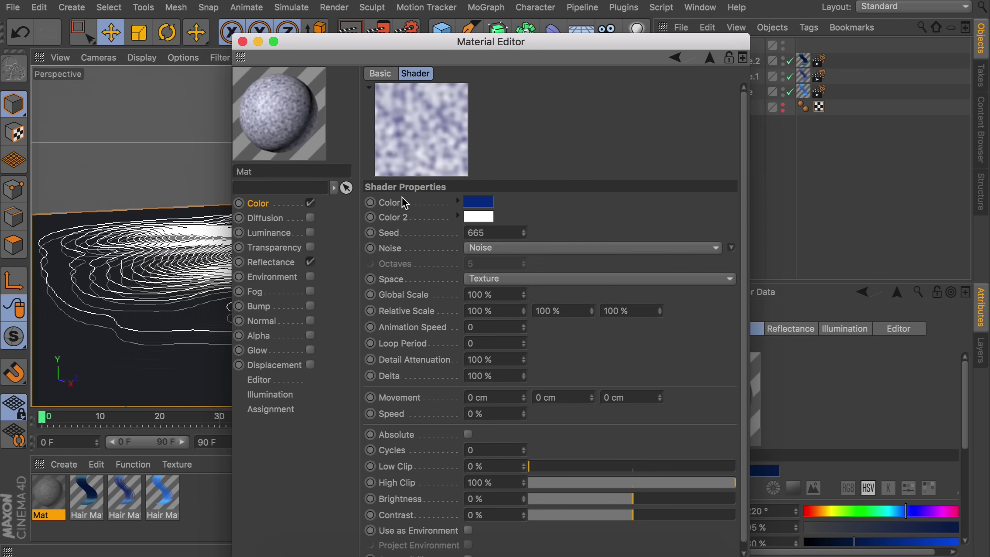
Step: Set the Noise shader's Color 2 to a darker blue with hue 218°, saturation 97% and value 43%
left_click(480, 215)
type("218")
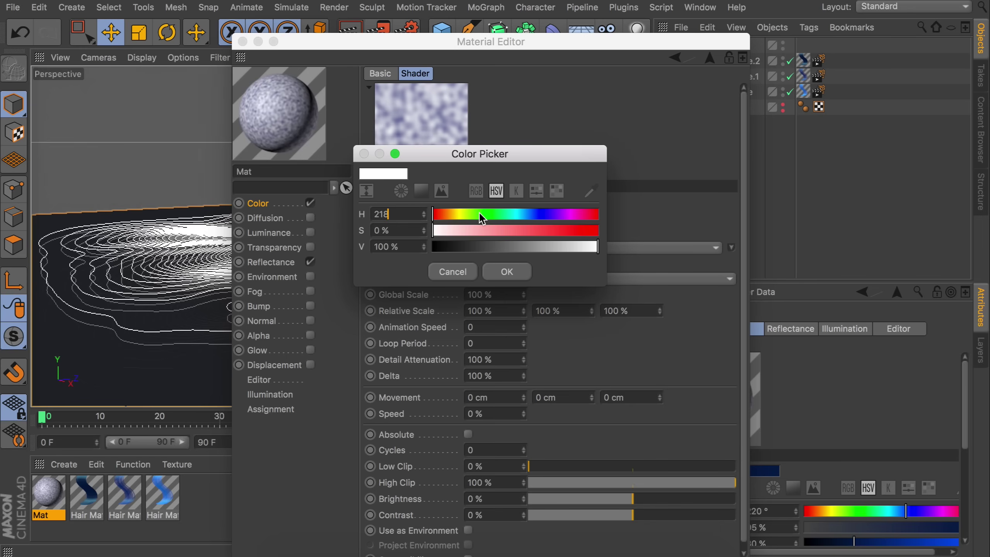
key("Tab")
type("97")
key("Tab")
type("43")
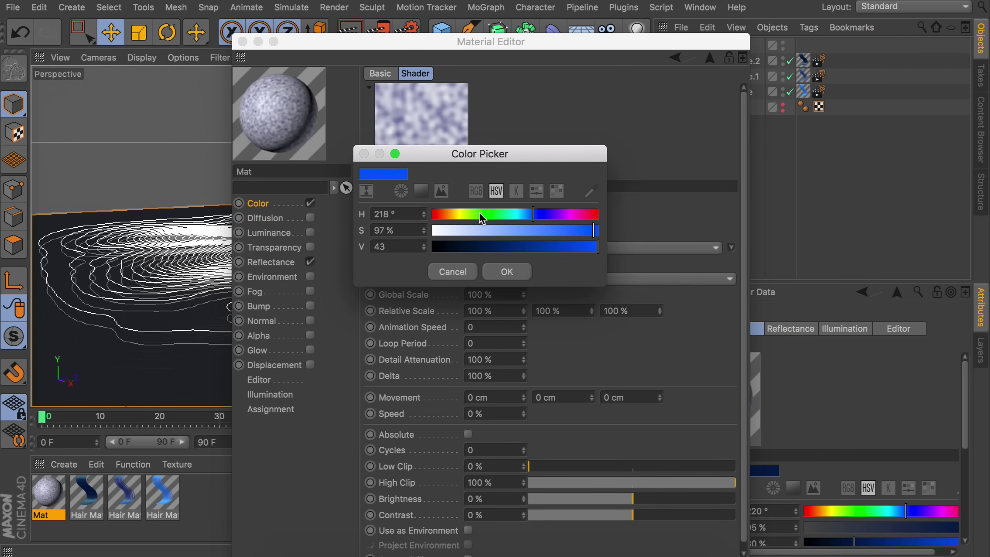
key("Return")
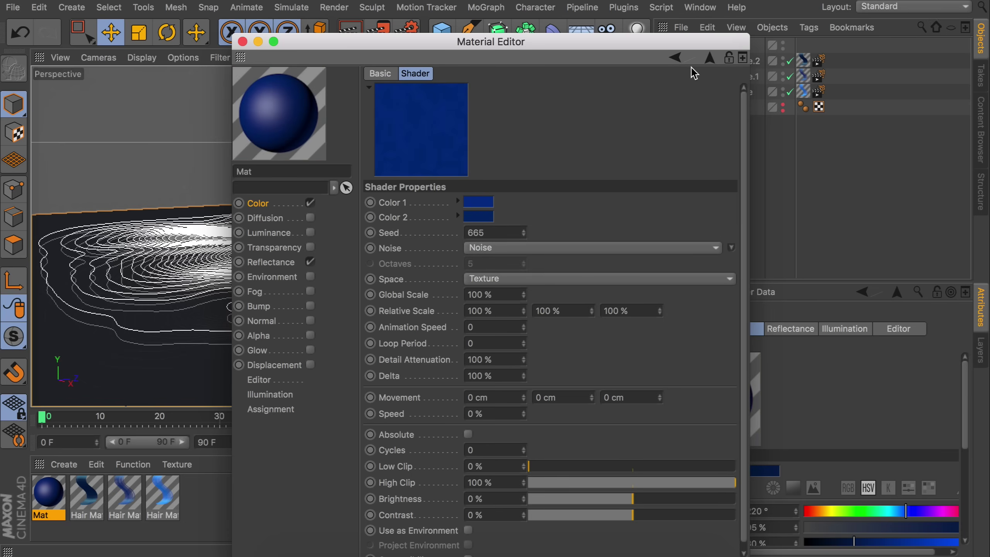
Step: Return to the material's color settings and reduce the noise texture's mix strength to about 62%
left_click(710, 58)
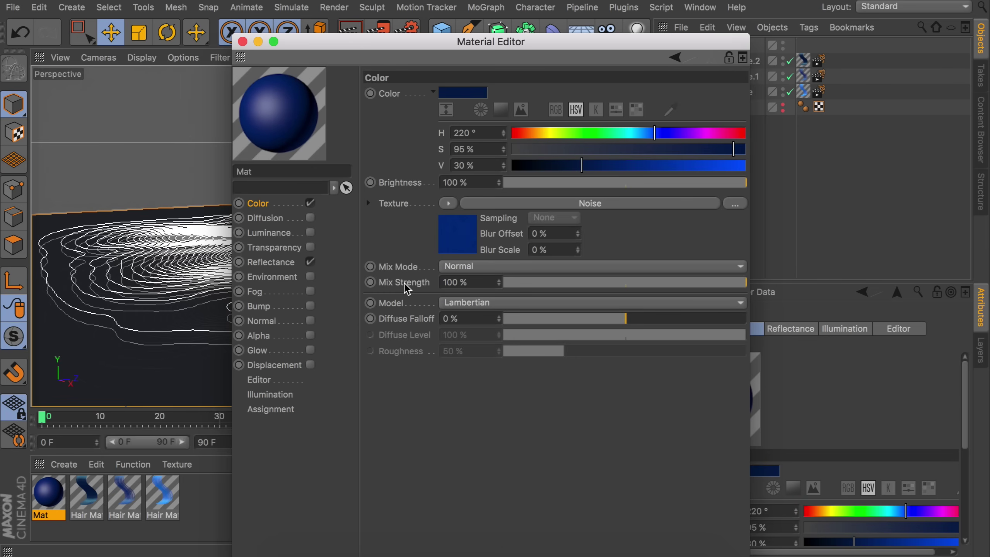
left_click(648, 282)
left_click_drag(647, 282, 654, 282)
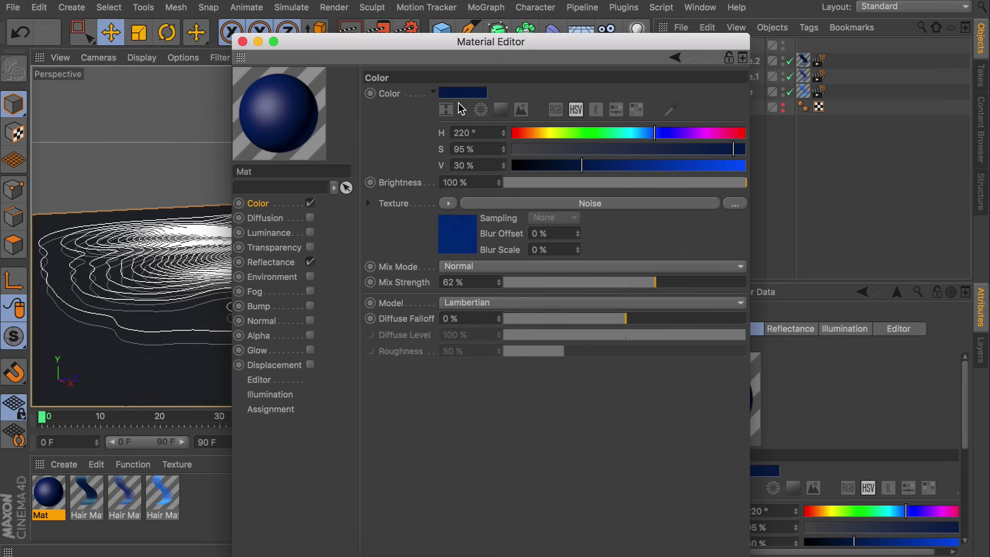
Step: Close the material editor, apply the noise-textured blue material to the Floor, and render a closer view of the contours
left_click(243, 41)
left_click_drag(52, 501, 692, 45)
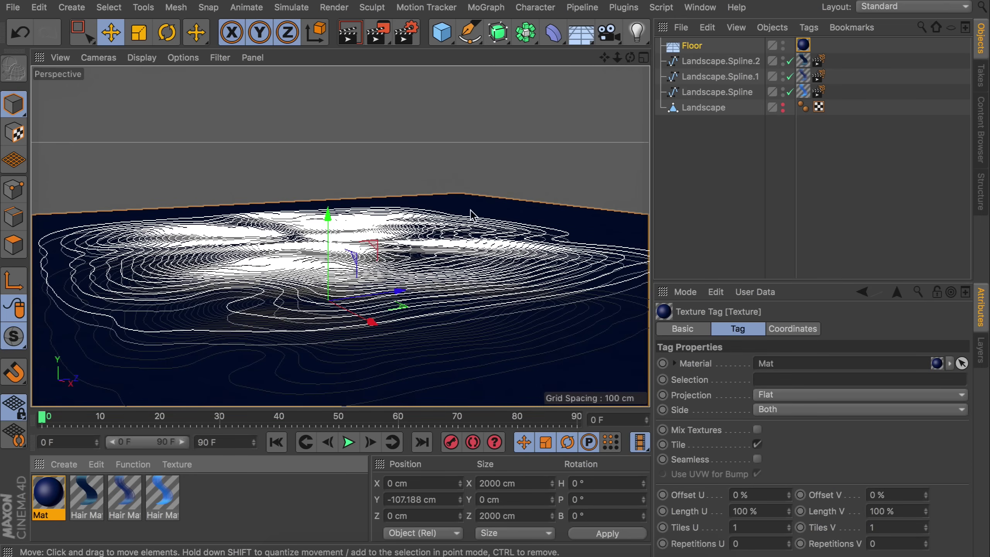
scroll(415, 234, "up", 10)
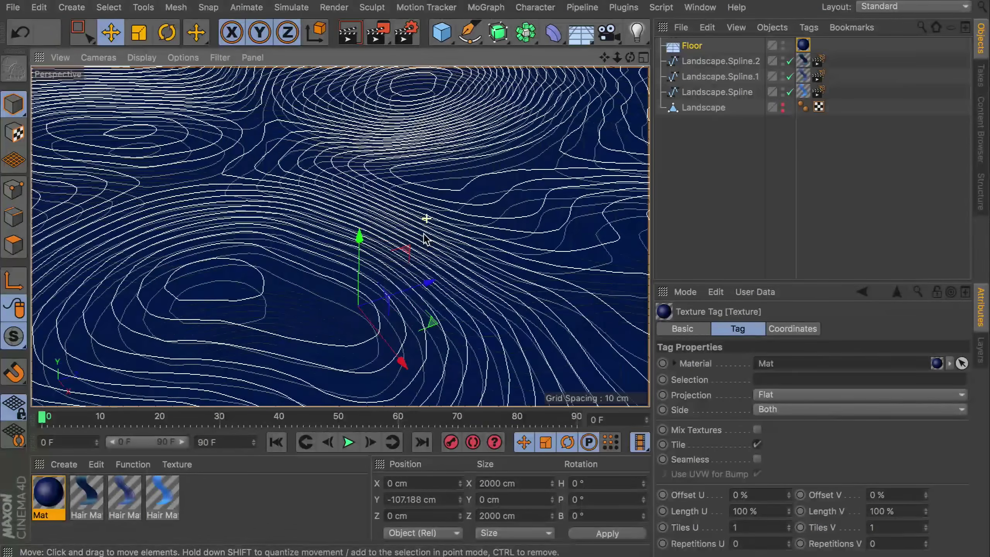
key("ctrl+r")
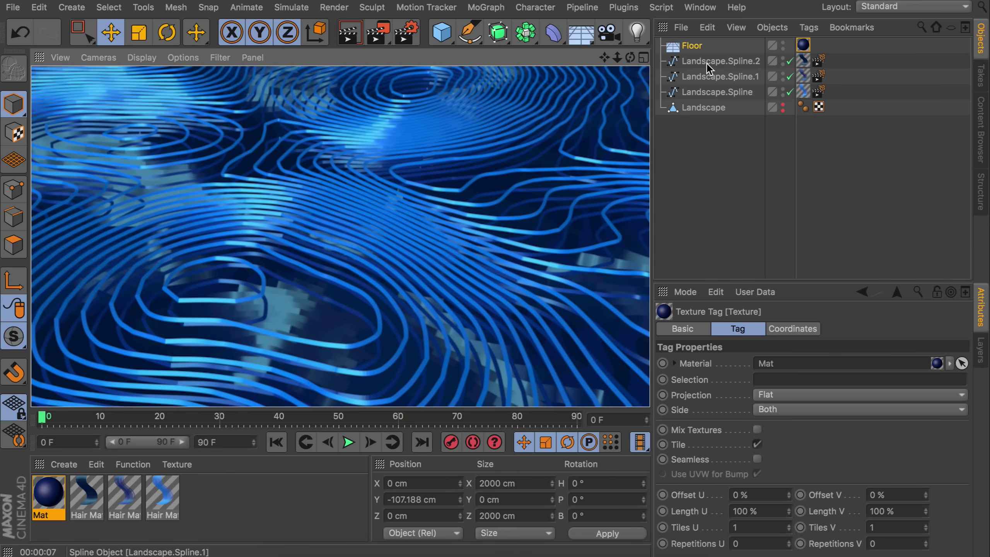
Step: Raise Landscape.Spline.1 in the front view to about -6 cm in Y, then return to the perspective view and deselect it
left_click(347, 310)
left_click_drag(353, 106, 353, 105)
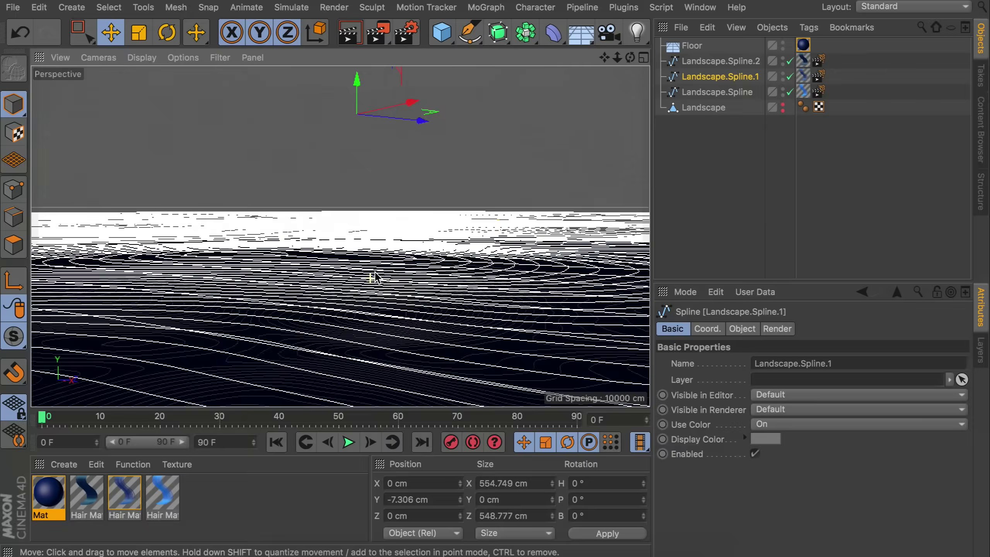
key("F4")
left_click_drag(348, 197, 343, 193)
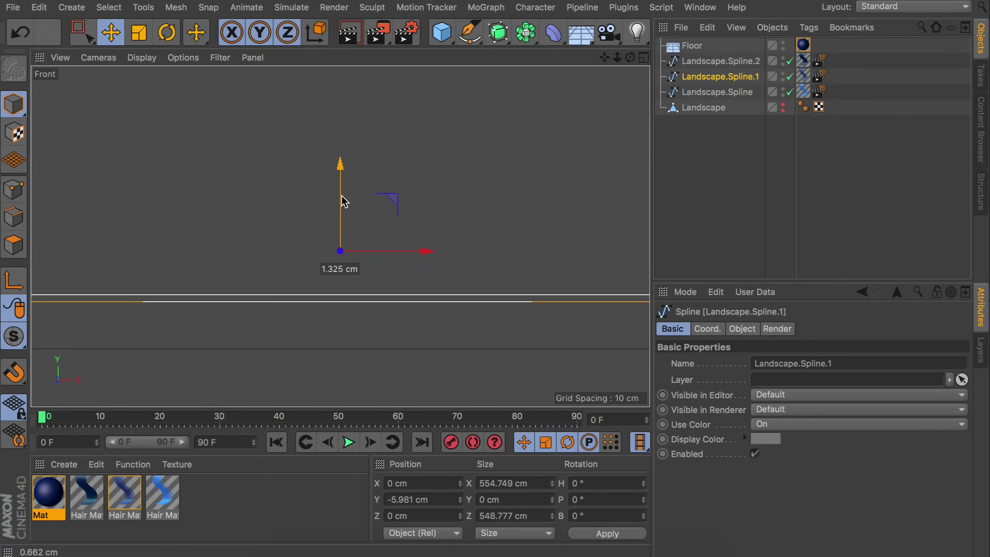
key("F5")
middle_click(254, 126)
left_click_drag(254, 126, 288, 290, "alt")
scroll(316, 223, "down", 10)
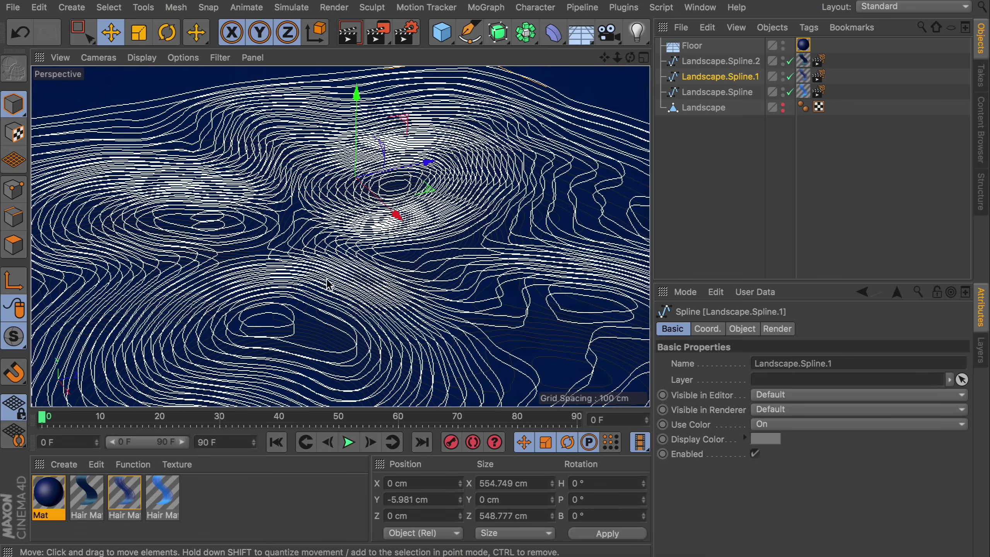
left_click_drag(381, 228, 390, 207, "alt")
left_click(717, 194)
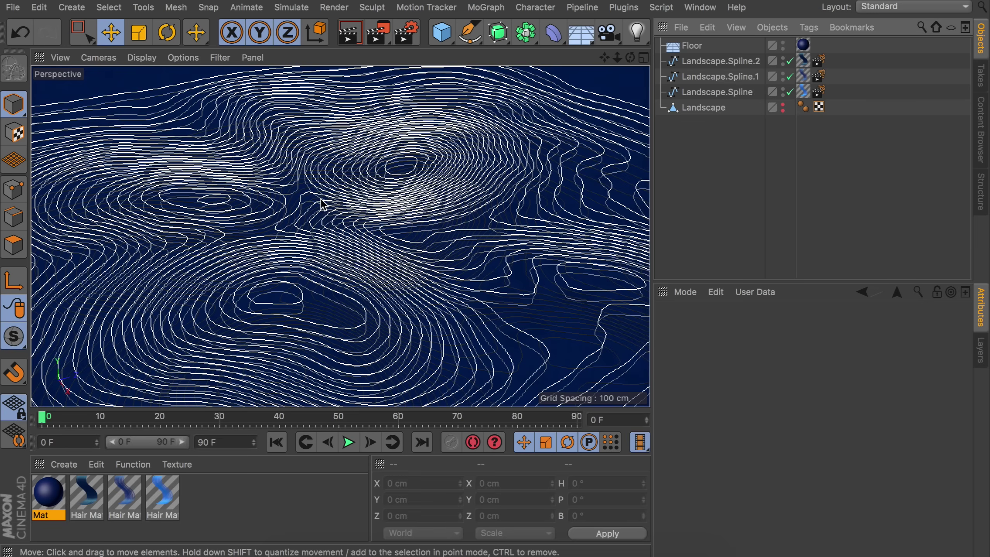
Step: Add a Displacer deformer and make it a child of Landscape.Spline
scroll(364, 199, "up", 5)
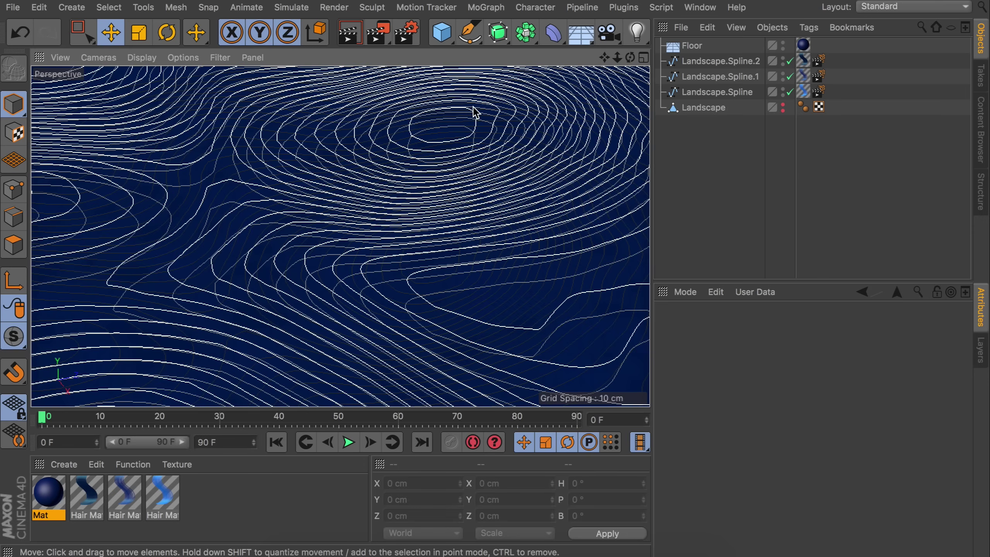
left_click(549, 35)
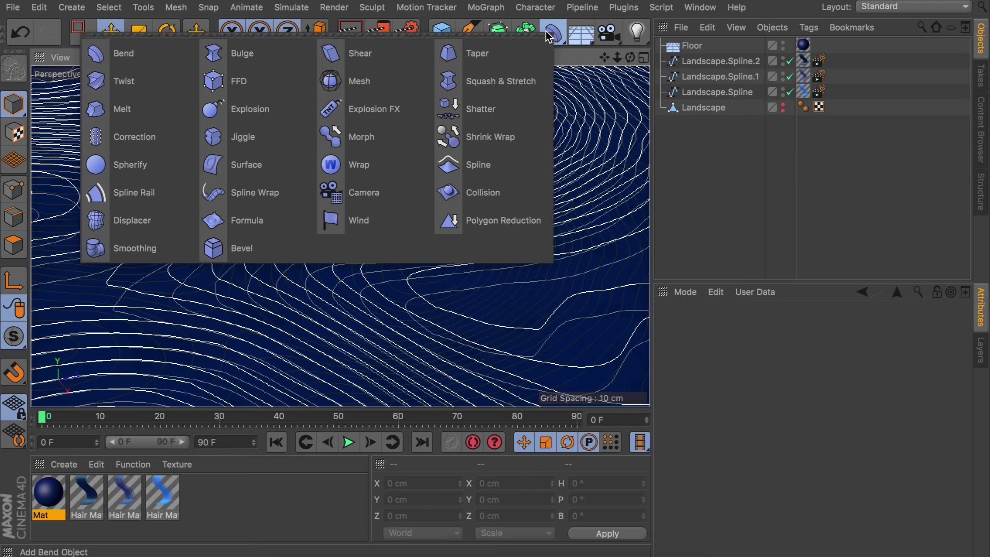
left_click(141, 212)
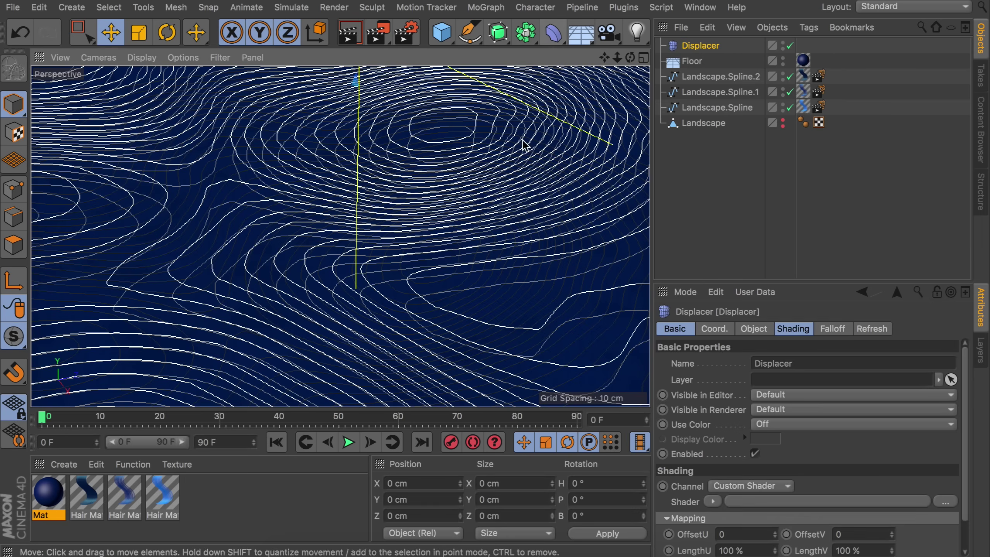
left_click_drag(700, 48, 722, 114)
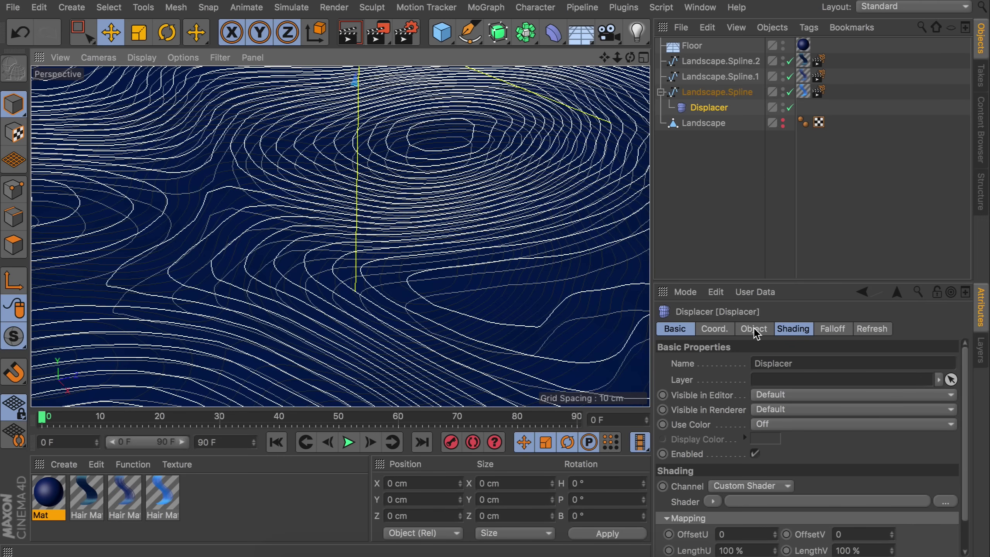
Step: Set the Displacer's direction to Spherical and its height to 4 cm
left_click(755, 328)
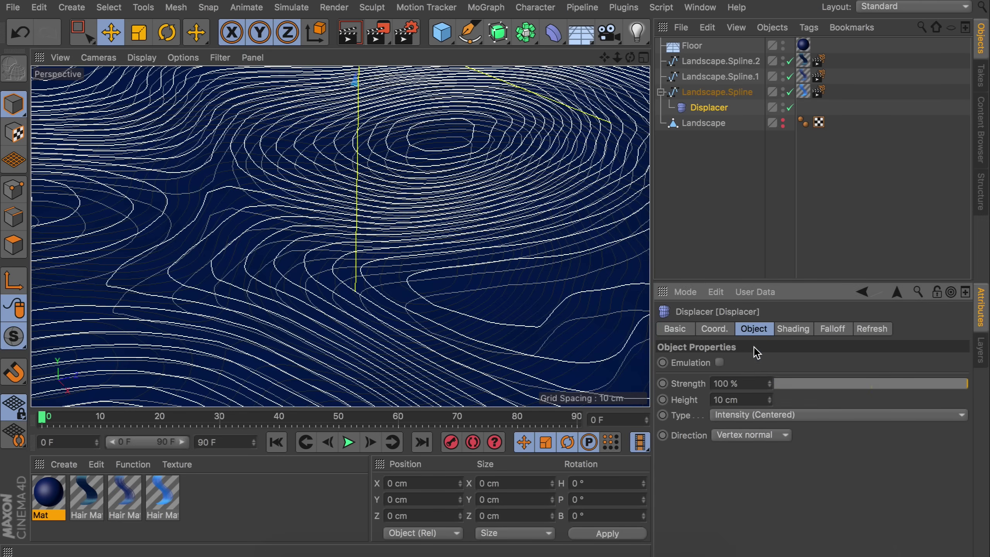
left_click(751, 435)
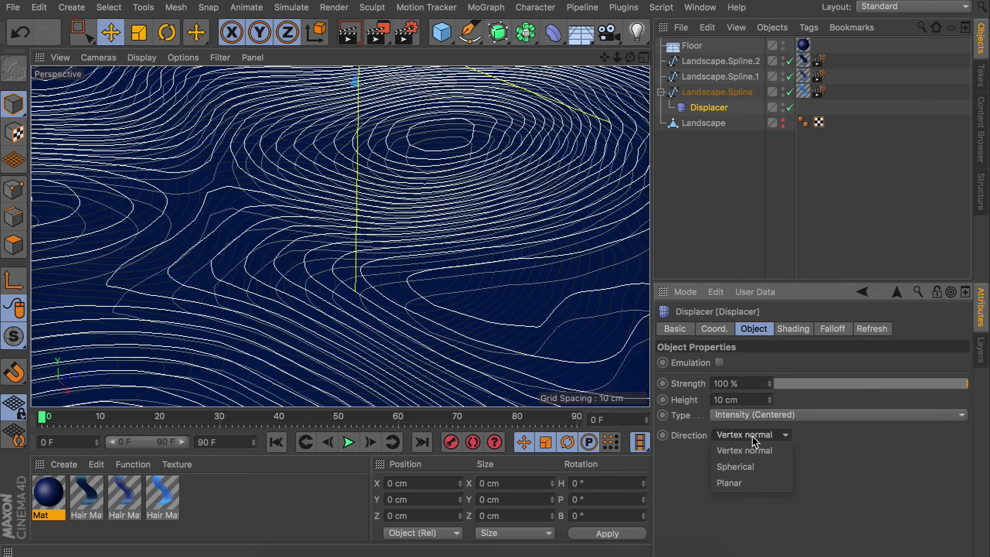
left_click(752, 468)
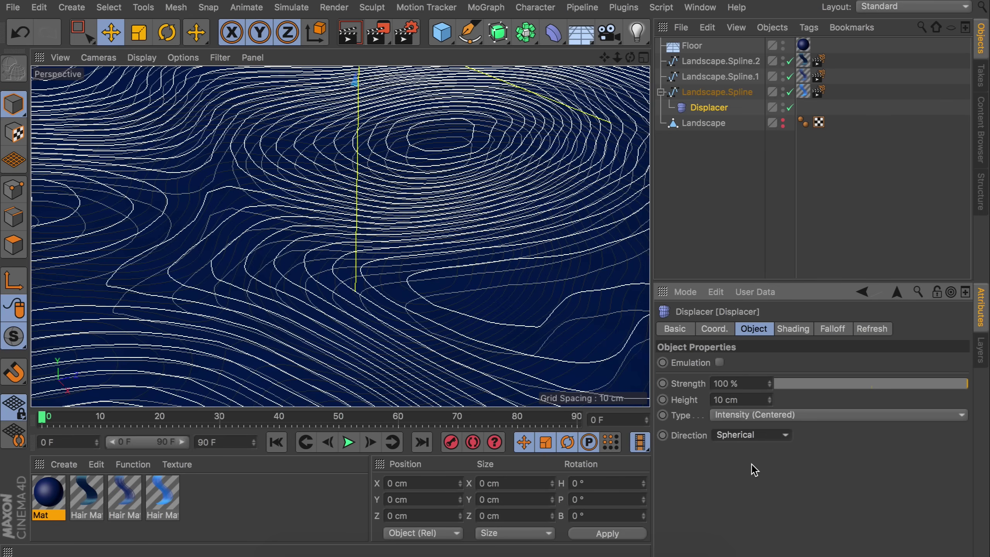
double_click(762, 398)
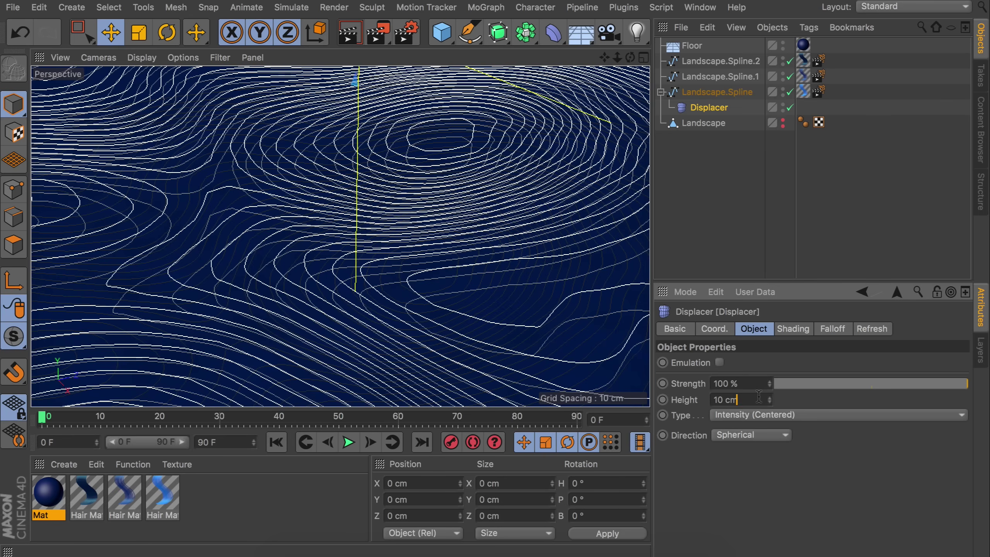
type("4")
Step: Change the Displacer's displacement type to RGB (XYZ Local)
mouse_move(402, 215)
left_mouse_down("alt")
mouse_move(420, 161)
mouse_move(406, 217)
left_mouse_up("alt")
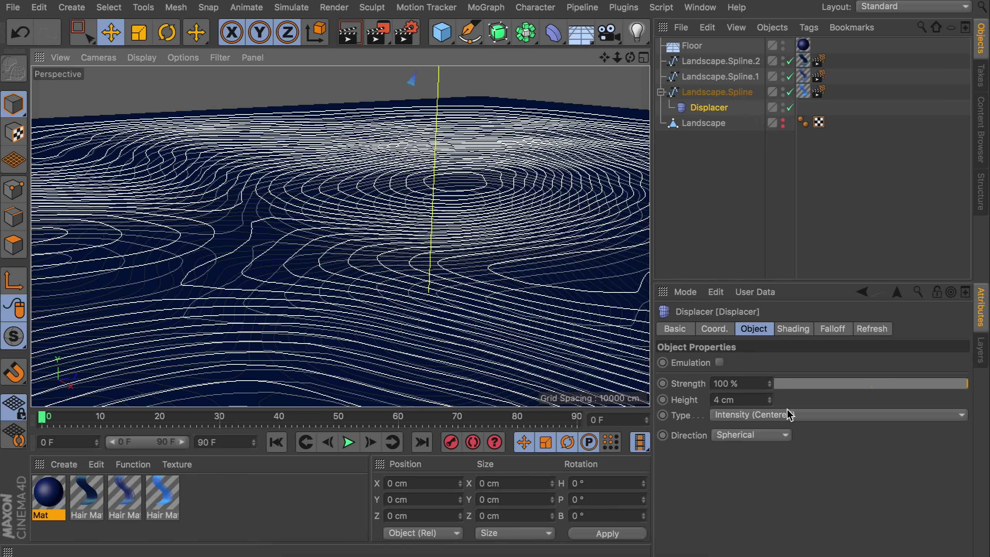
left_click(754, 417)
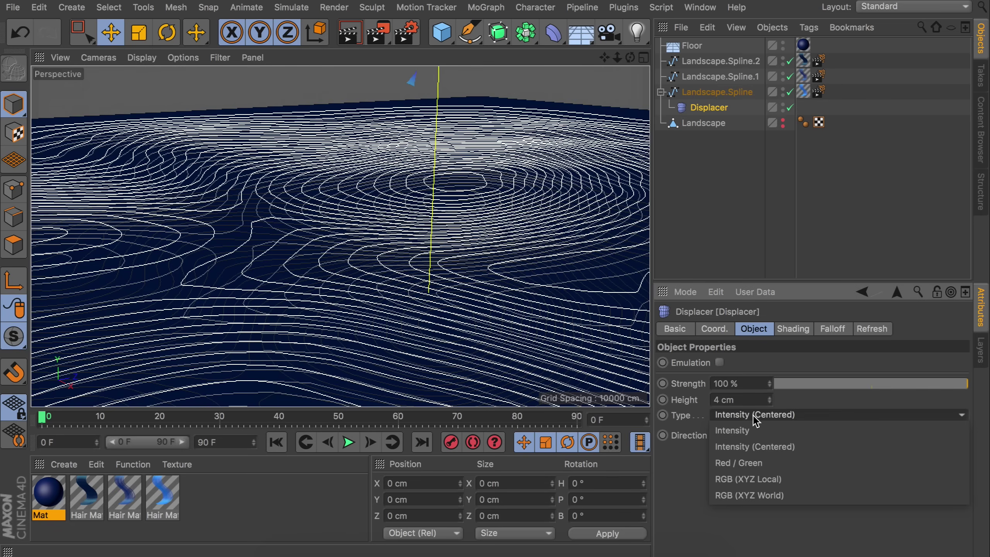
left_click(781, 484)
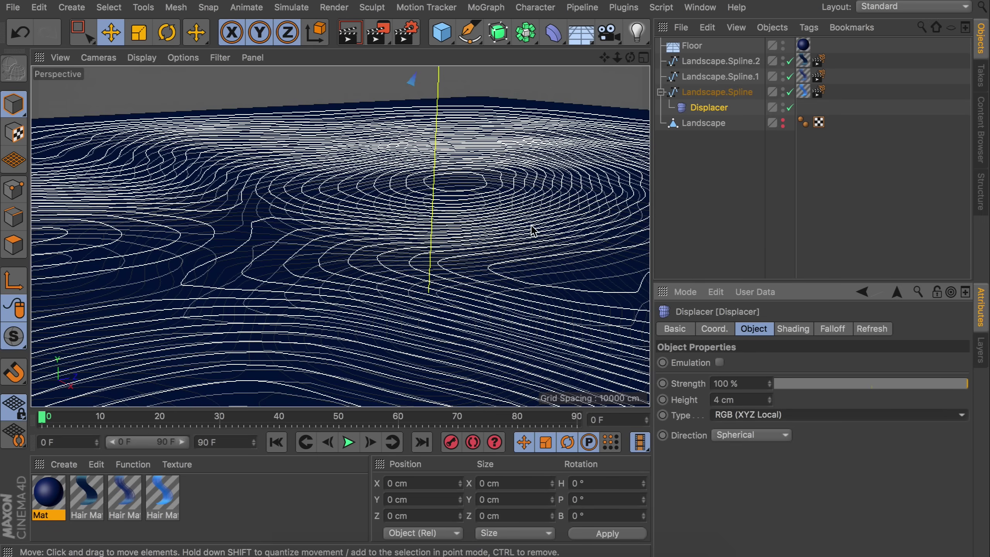
left_click_drag(440, 219, 435, 223, "alt")
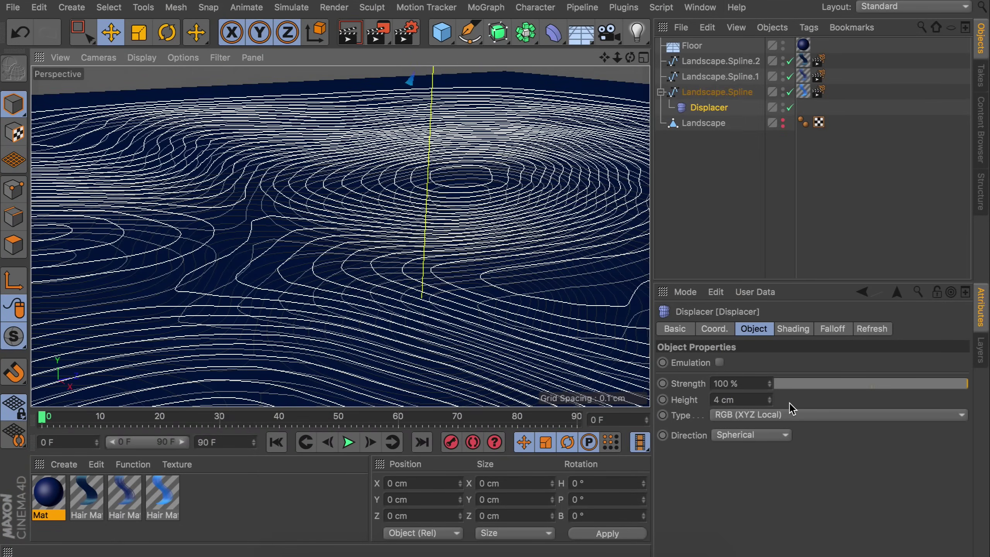
Step: Load a Noise shader as the Displacer's custom shader and inspect the distorted contour lines
left_click(803, 328)
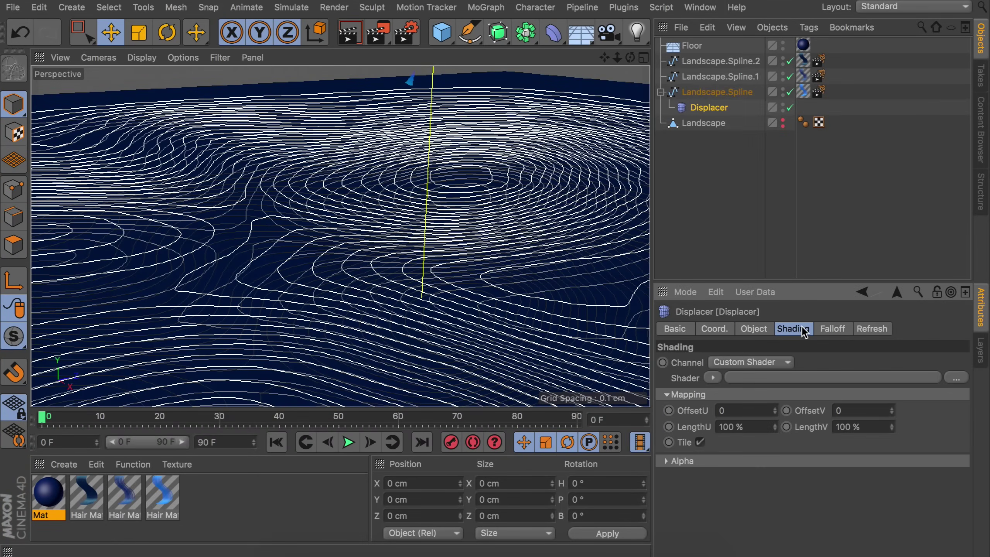
left_click(713, 378)
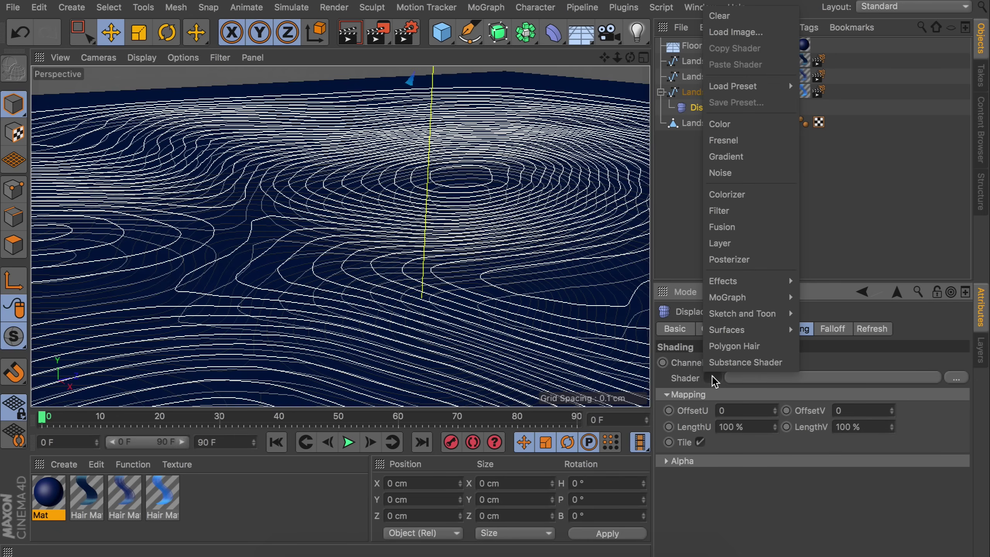
left_click(724, 173)
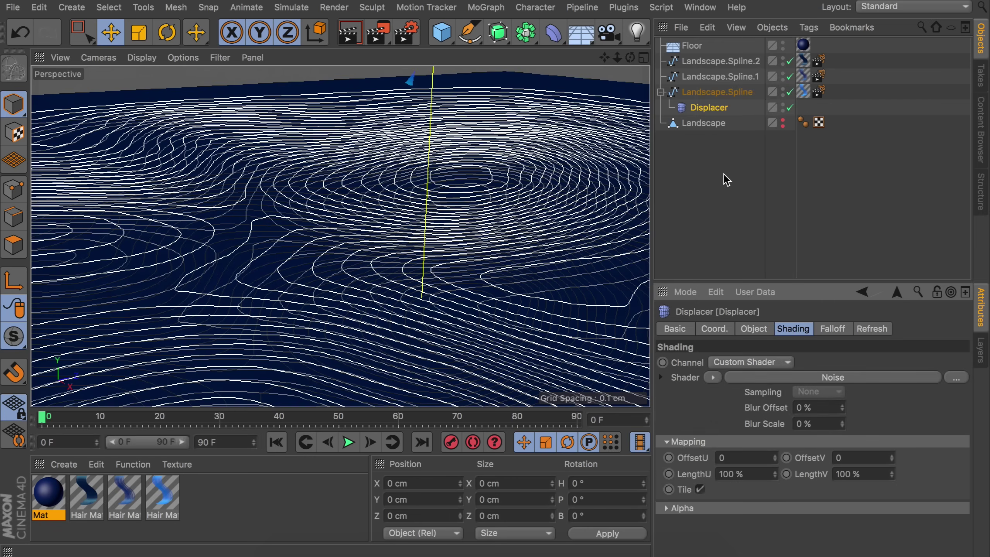
left_click_drag(471, 222, 385, 211, "alt")
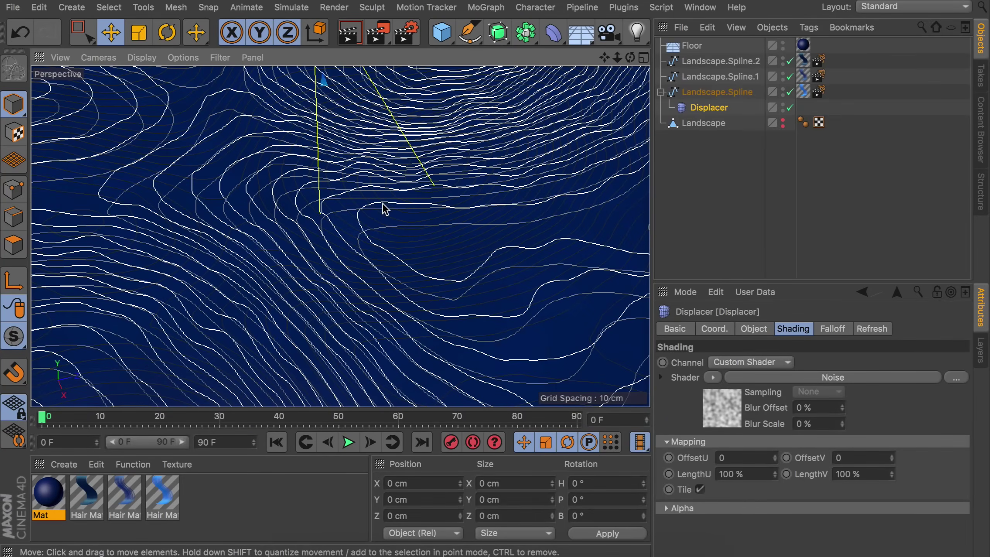
Step: Open the Displacer's Noise shader settings and set the global scale to 200%
left_click(731, 408)
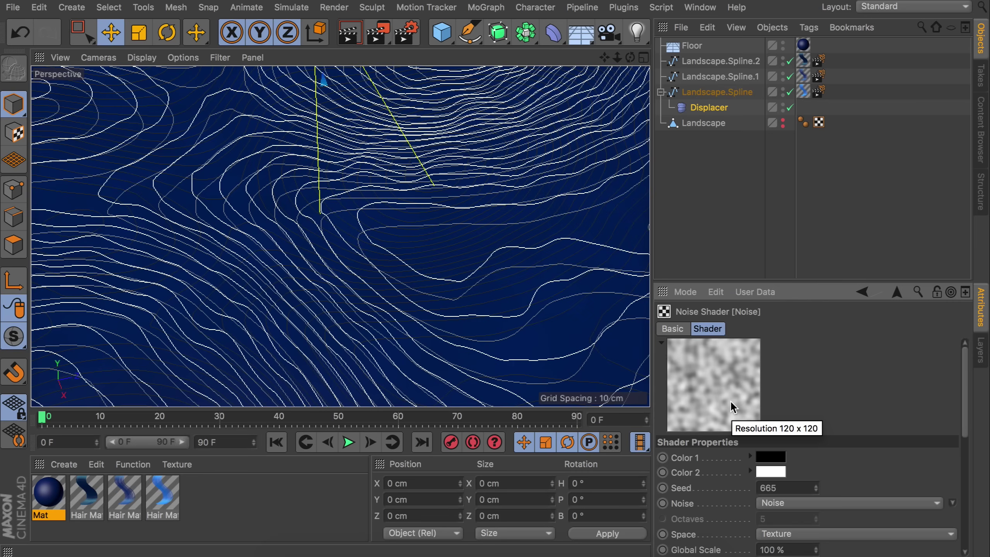
scroll(726, 466, "down", 2)
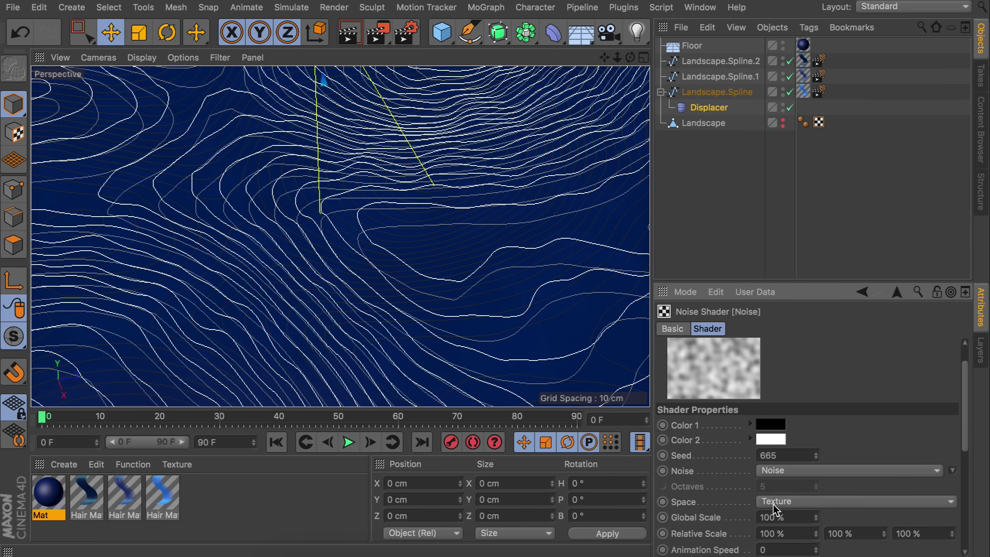
double_click(775, 517)
type("2")
scroll(452, 234, "up", 5)
scroll(436, 177, "down", 5)
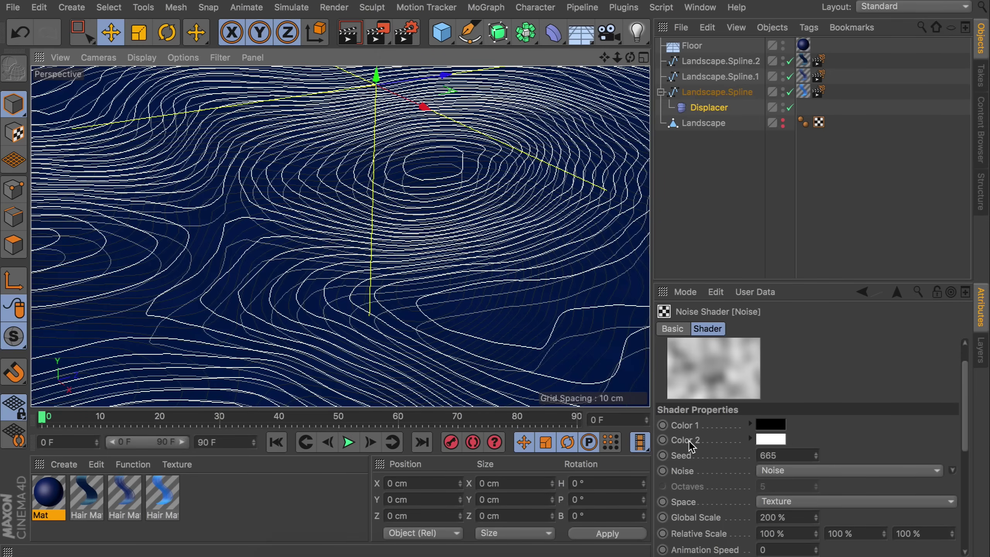
Step: Set the Noise shader's animation speed to 0.5 and copy the Displacer under the other two Landscape splines
left_click(348, 442)
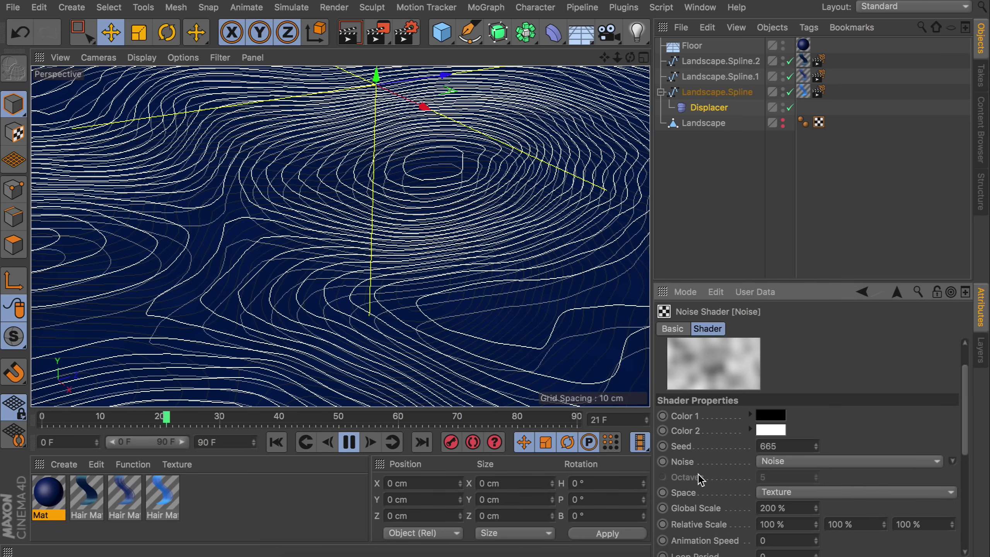
scroll(697, 474, "down", 2)
double_click(763, 522)
key("BackSpace")
key("Return")
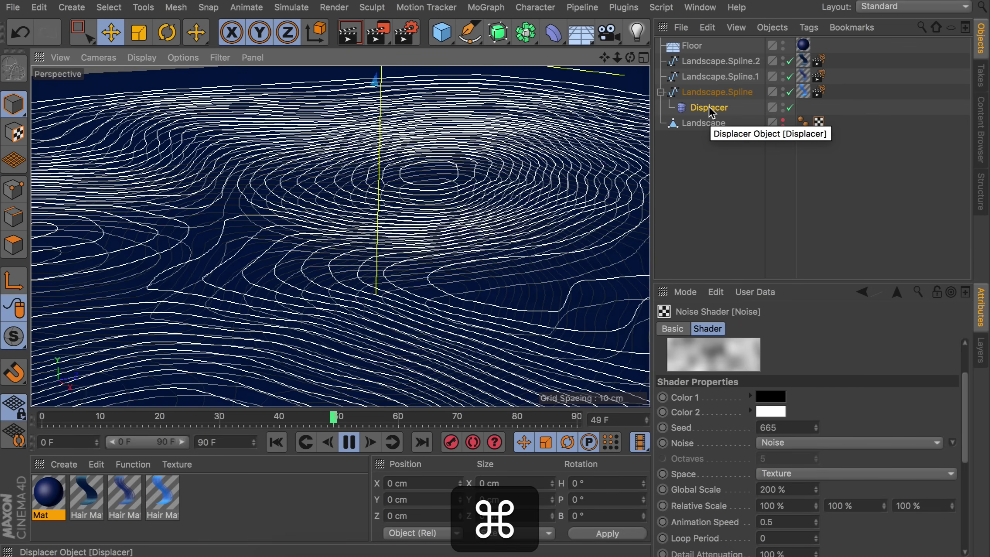
left_click_drag(709, 112, 724, 63, "super")
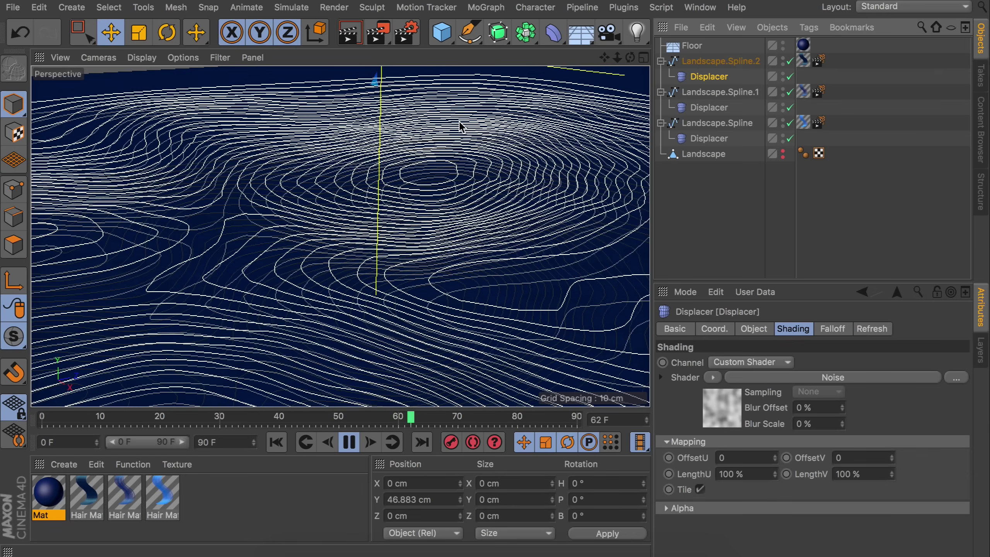
Step: Add a sphere primitive and set its radius to 0.2 cm
left_click_drag(442, 34, 825, 82)
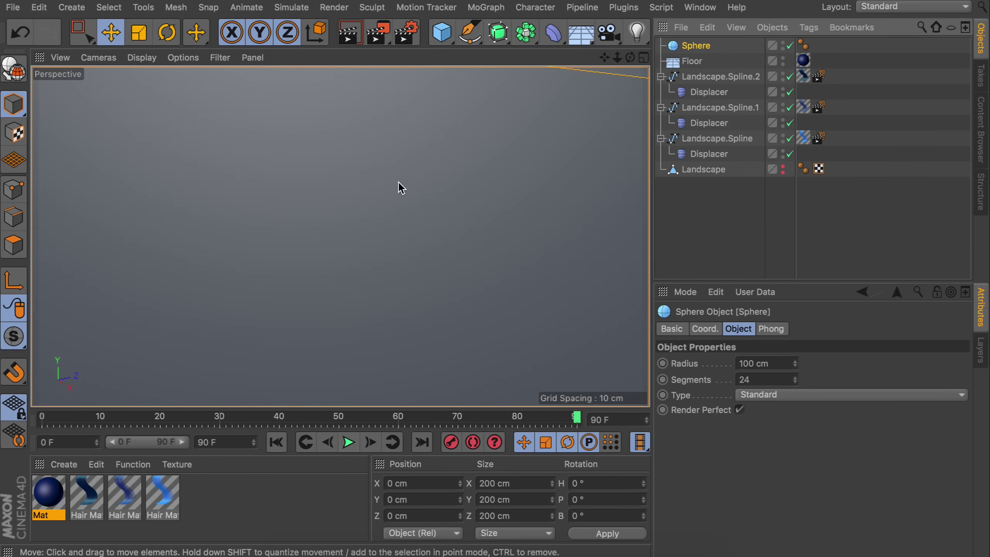
scroll(373, 314, "down", 3)
scroll(374, 314, "down", 5)
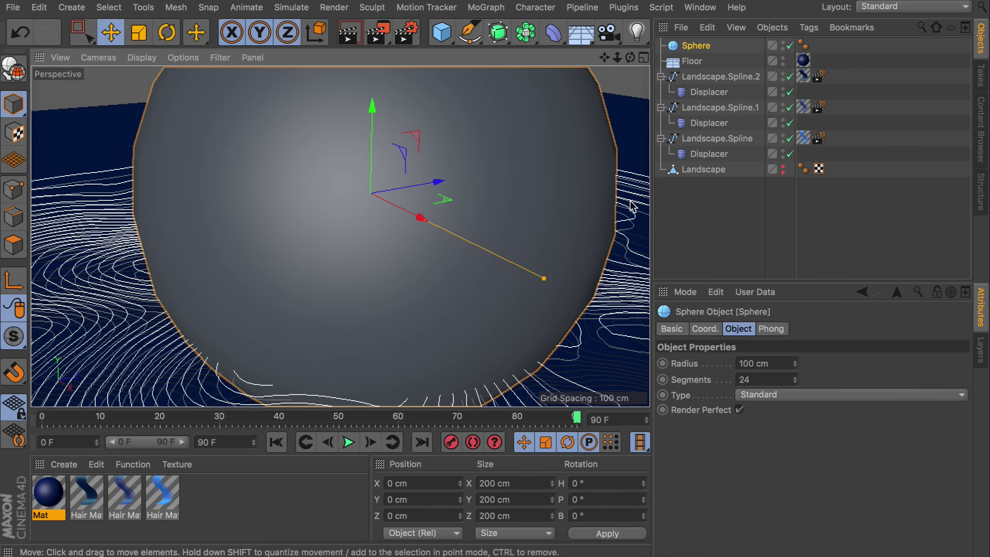
left_click(775, 363)
type("0.7")
key("Return")
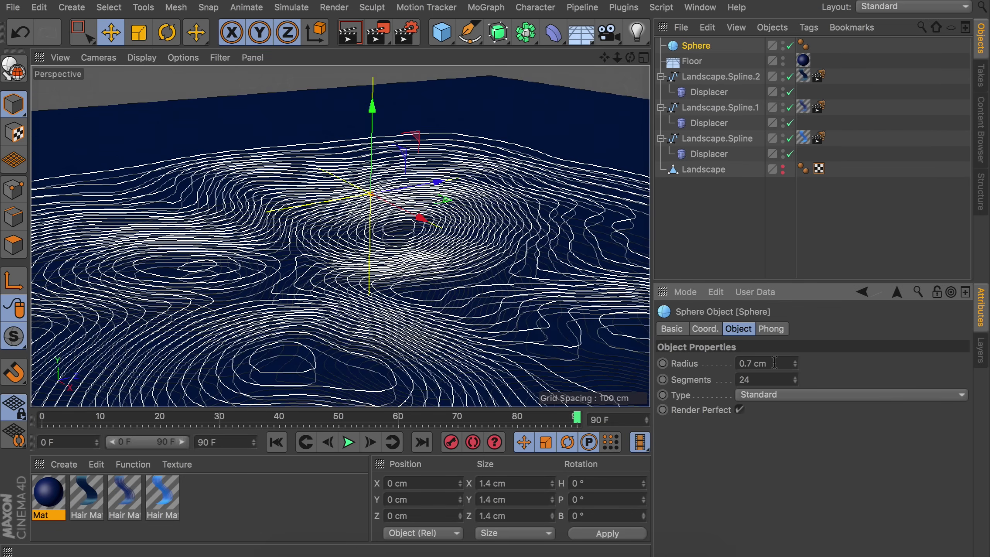
left_click(775, 362)
type("0.2")
key("Return")
Step: Add a MoGraph Cloner and nest the sphere inside it
left_click(487, 7)
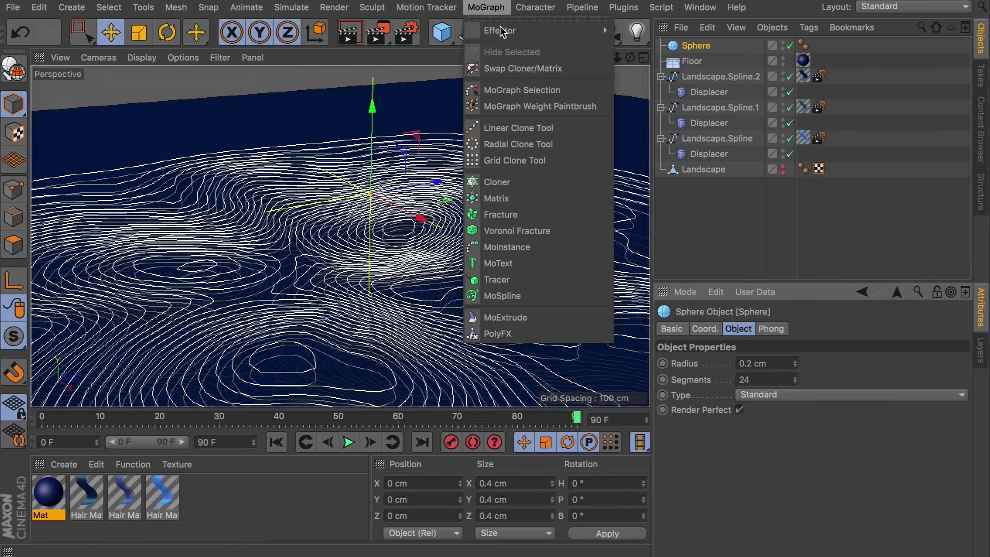
left_click(514, 187)
left_click_drag(694, 61, 694, 50)
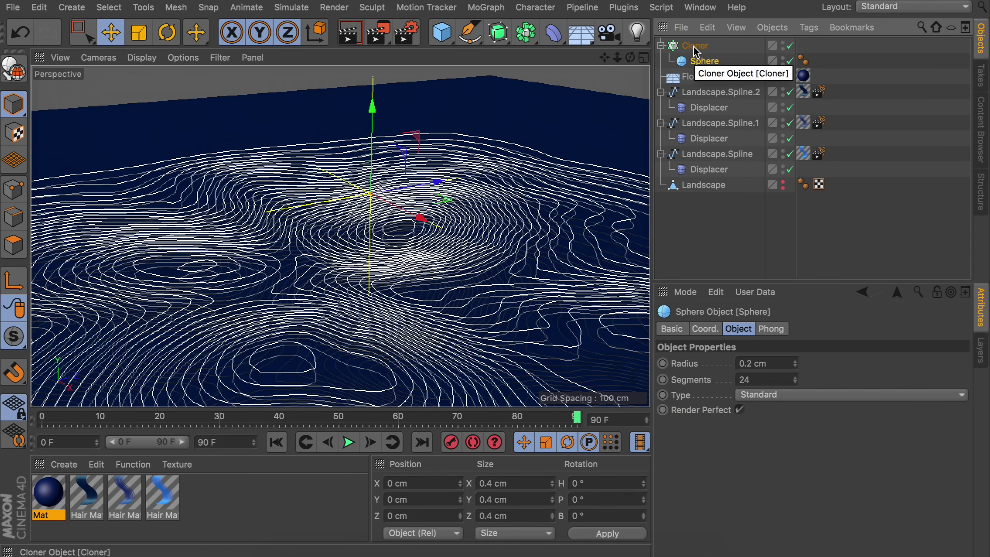
Step: Set the Cloner to Grid Array mode with a count of 20 × 3 × 20
left_click(695, 46)
left_click(727, 363)
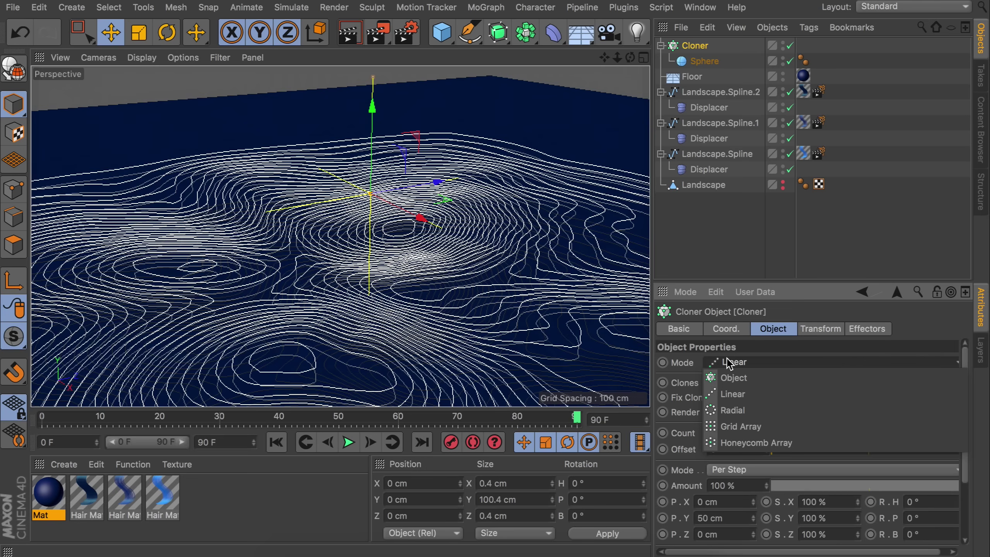
left_click(741, 426)
left_click(742, 432)
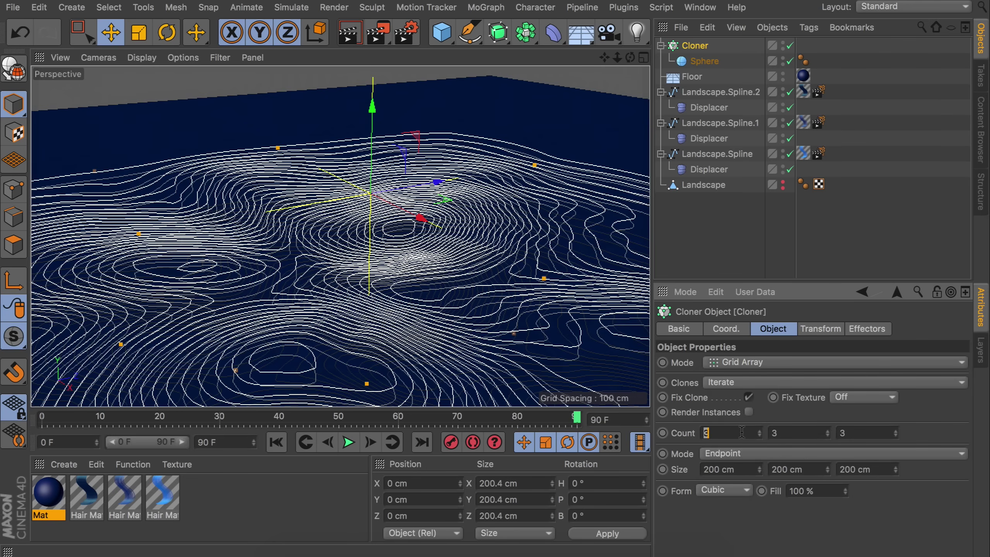
key("Tab")
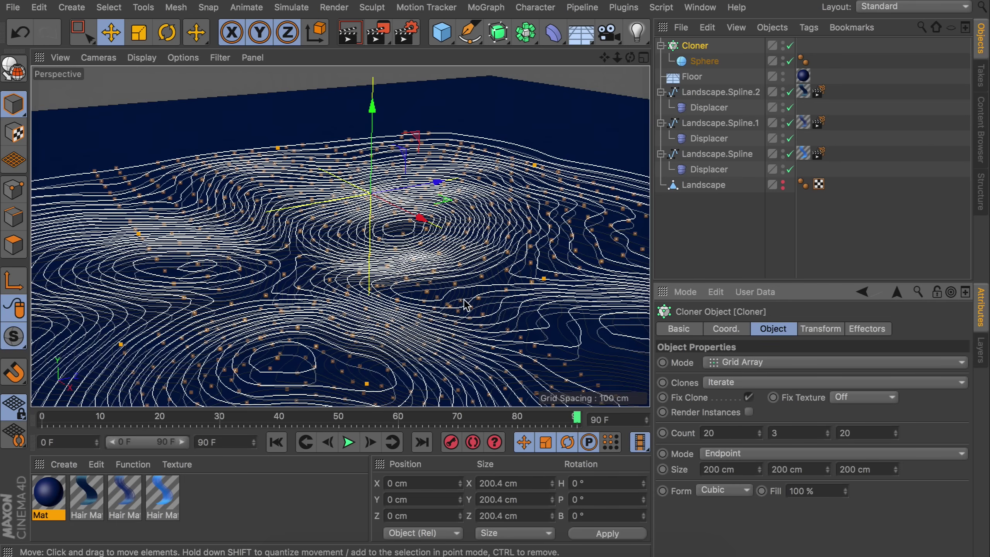
Step: Resize the clone grid to about 533 × 39 × 503 cm and lower it to about -11 cm in Y over the contours
left_click_drag(401, 296, 391, 223, "alt")
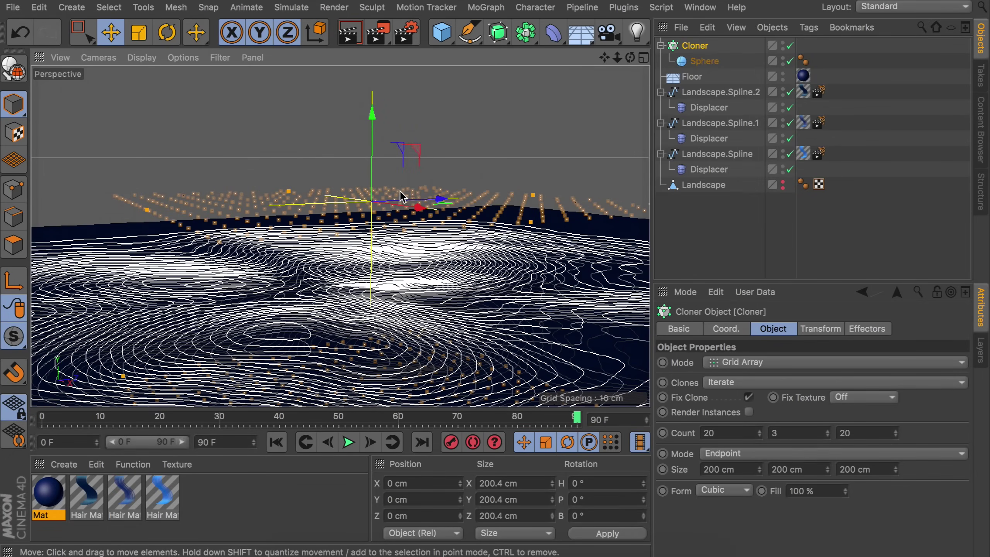
left_click_drag(386, 187, 602, 225, "alt")
left_click_drag(472, 281, 415, 271, "alt")
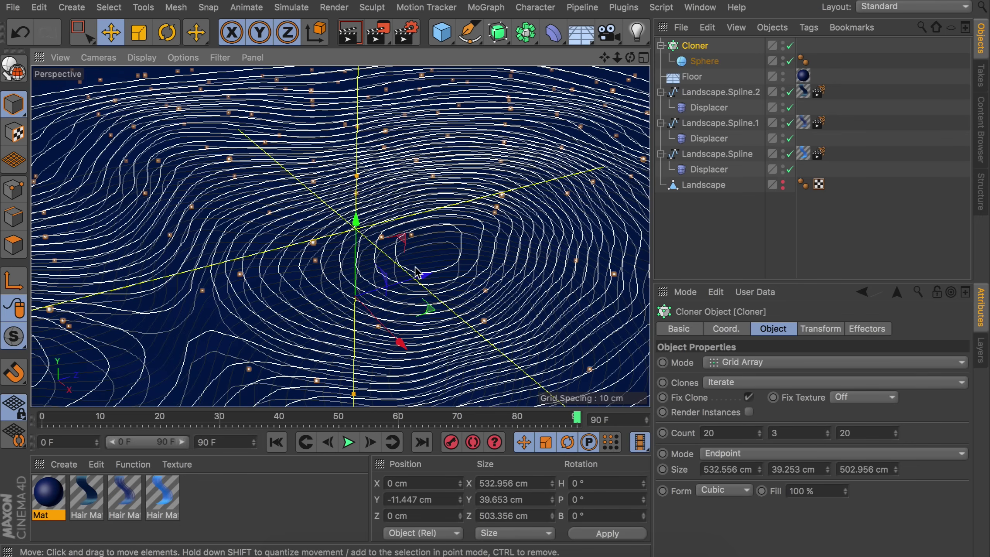
Step: Add a Random effector to the Cloner
left_click(490, 8)
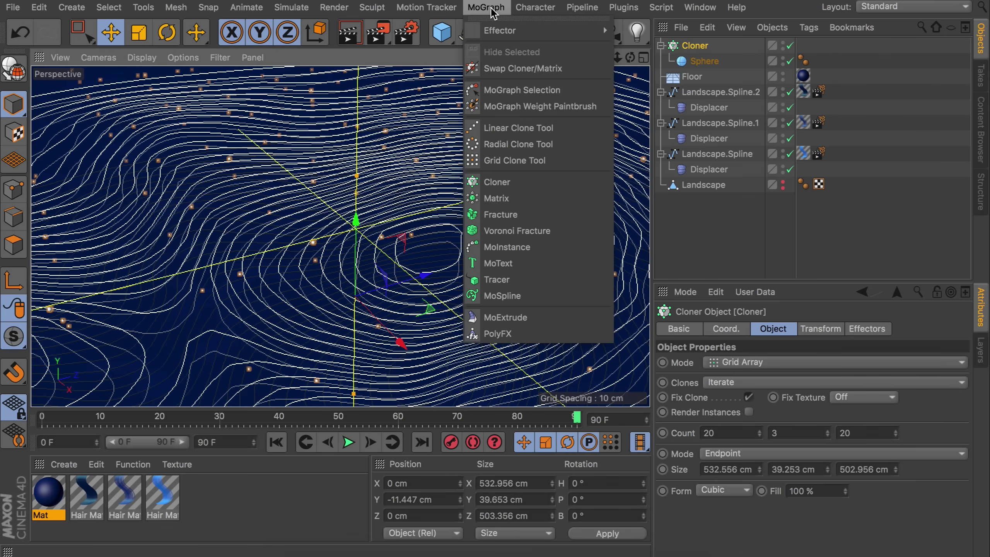
mouse_move(515, 38)
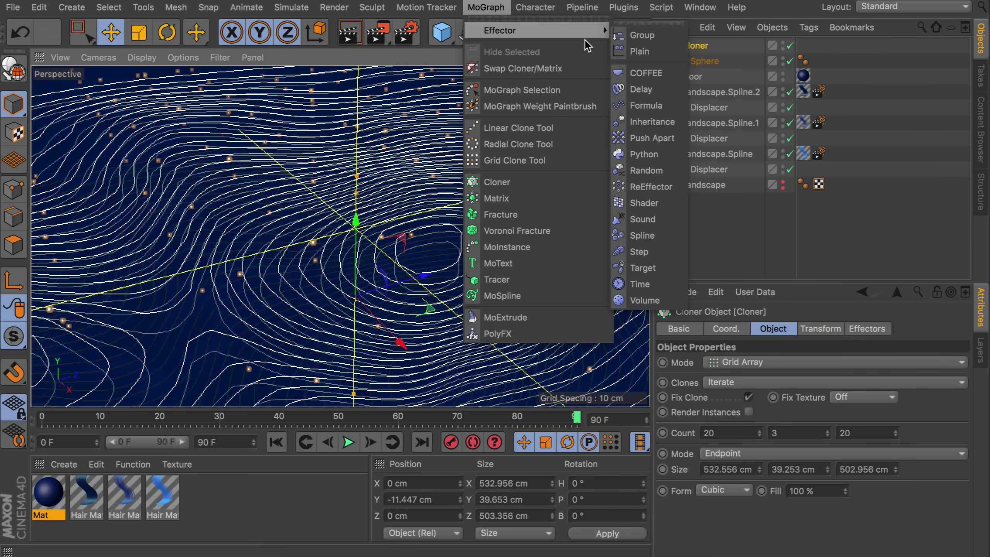
left_click(647, 171)
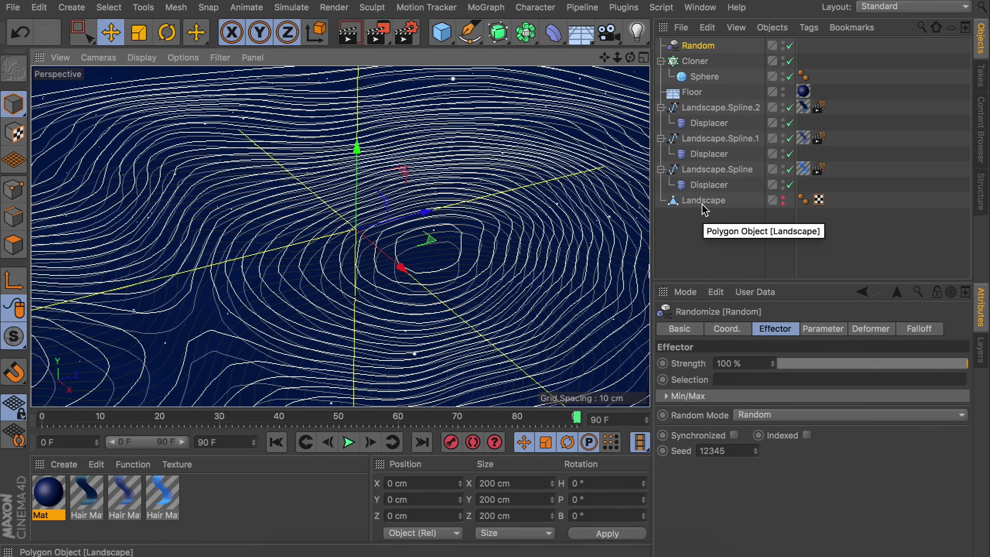
Step: Enable uniform scale variation in the Random effector and set the scale to about 1.04
left_click(824, 327)
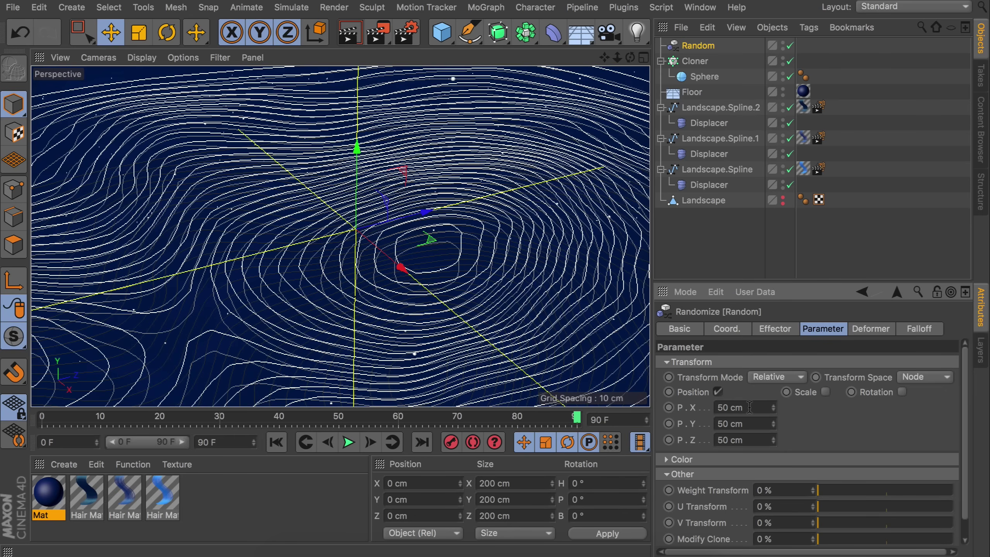
left_click(825, 392)
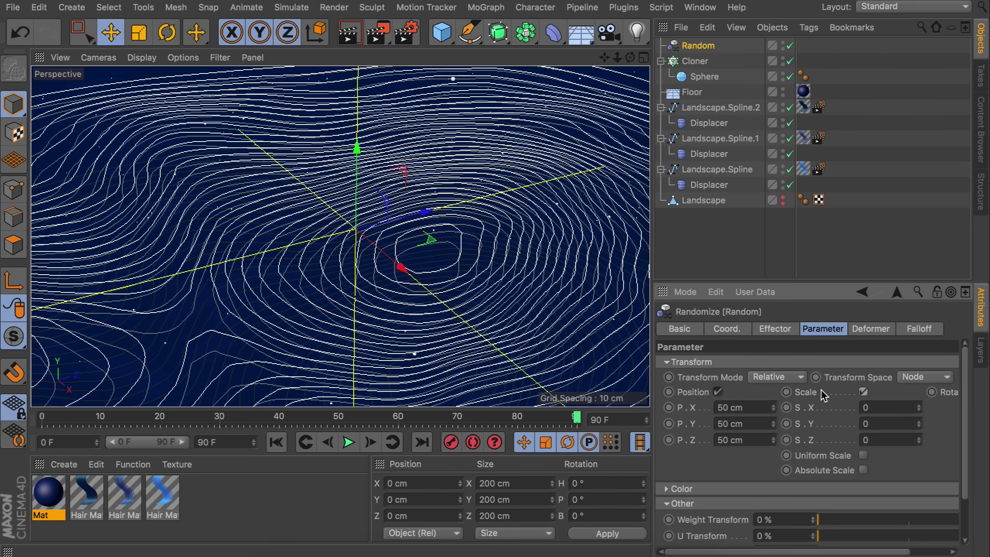
left_click(864, 456)
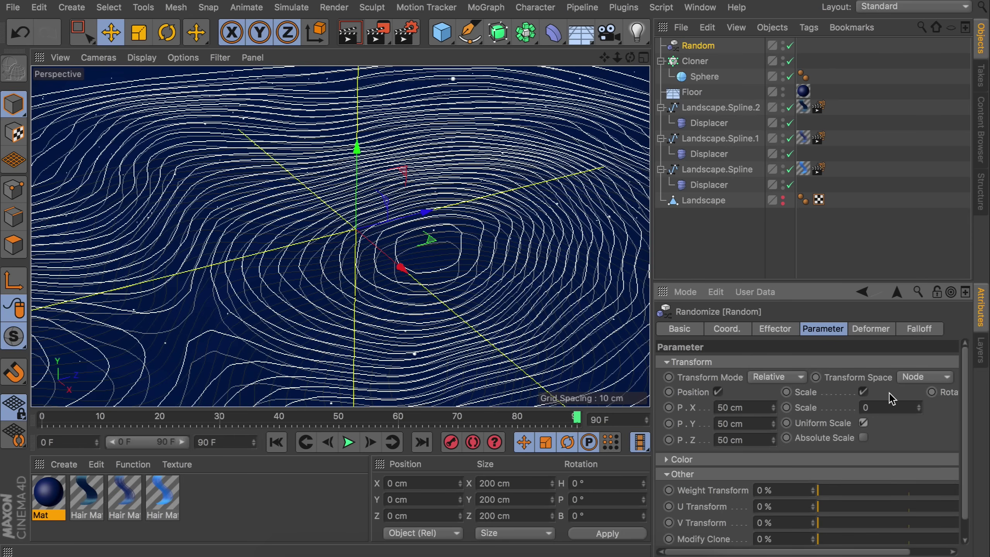
left_click_drag(921, 409, 920, 393)
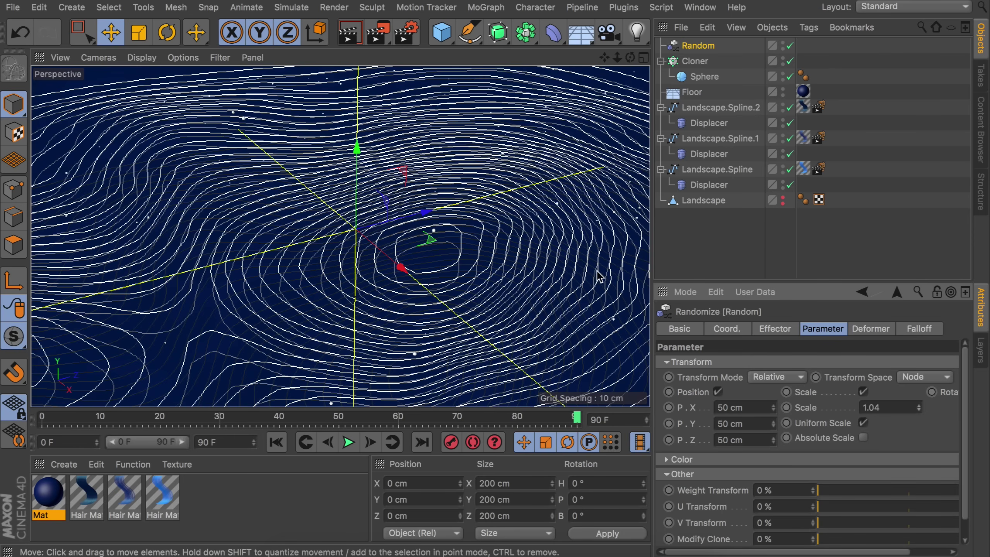
scroll(441, 237, "up", 4)
scroll(449, 215, "up", 2)
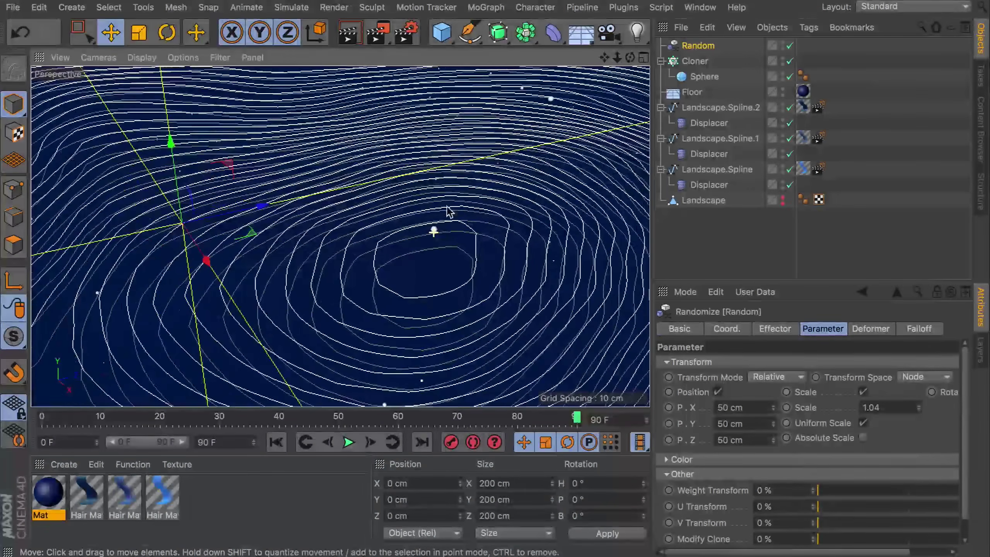
scroll(445, 236, "down", 4)
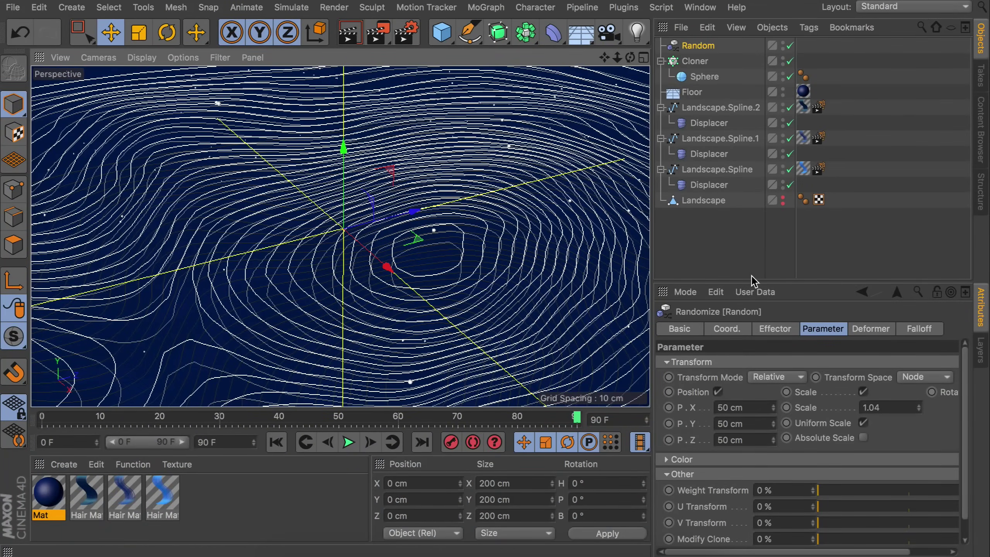
Step: Switch the Random effector's mode to Noise and set its animation speed to 1% while previewing the playback
left_click(780, 328)
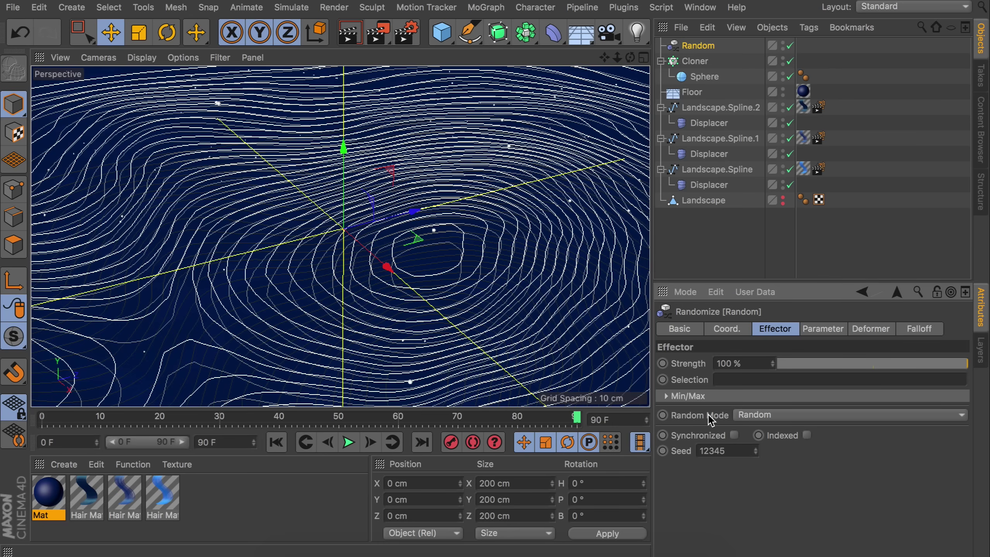
left_click(760, 416)
left_click(755, 463)
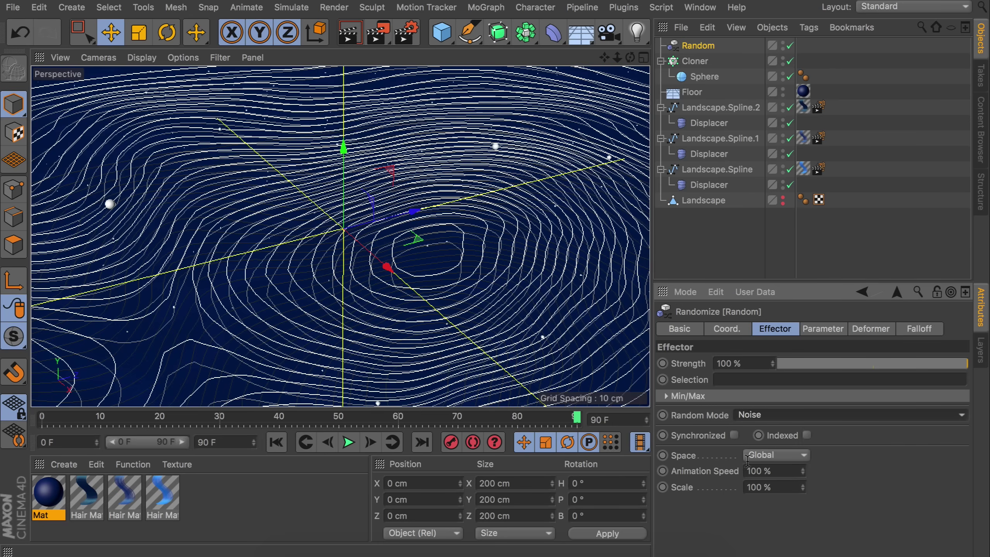
left_click(349, 443)
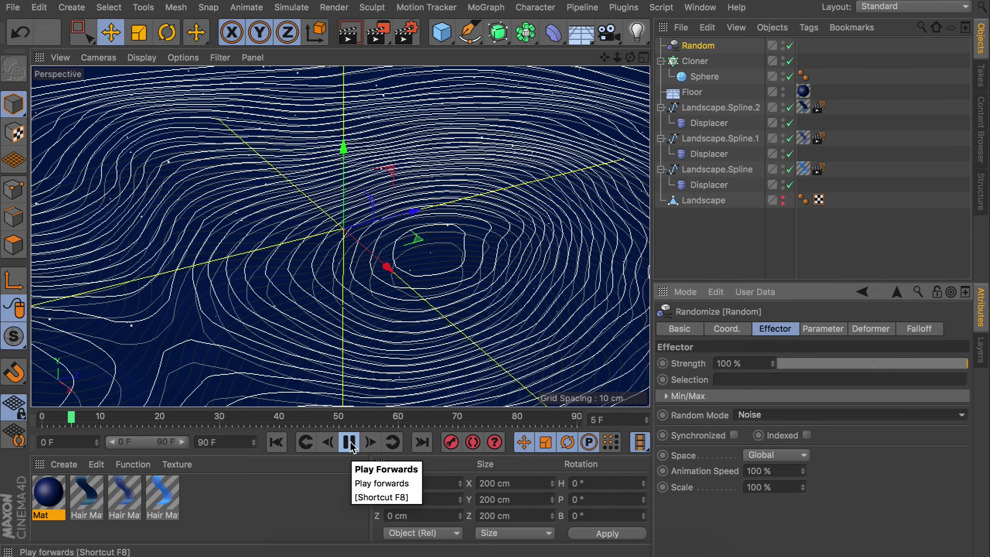
left_click(782, 469)
type("1")
key("Return")
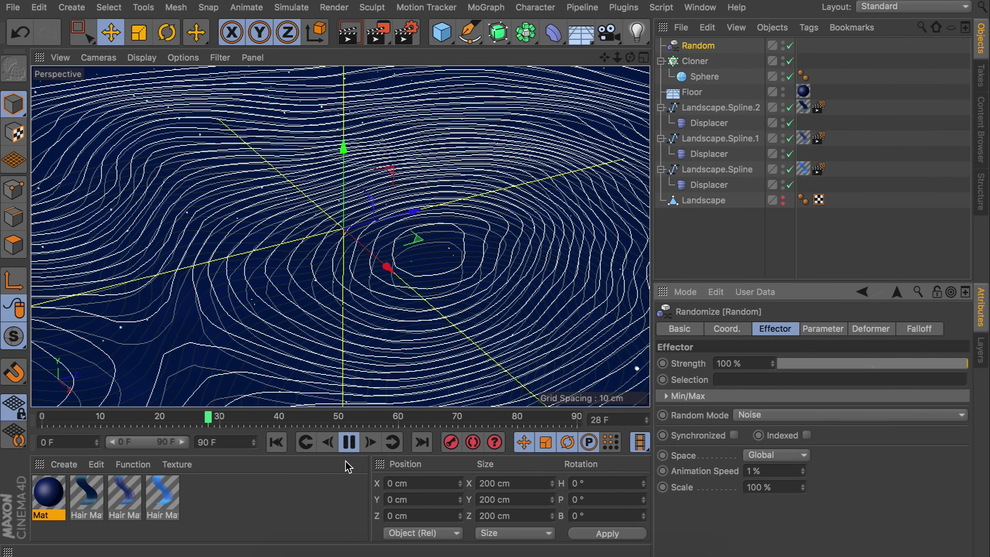
left_click(348, 442)
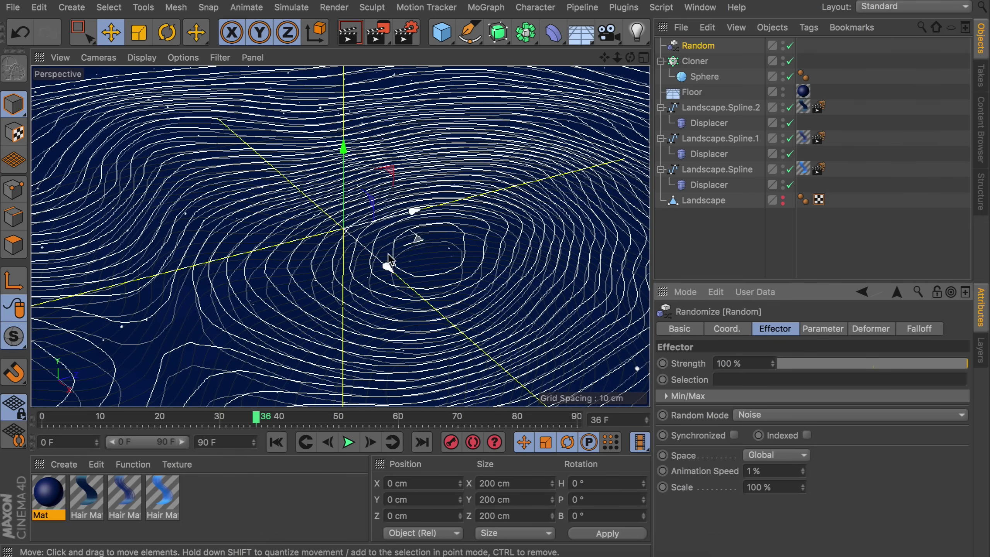
Step: Create a new material with only white Luminance enabled and apply it to the cloned sphere
double_click(258, 484)
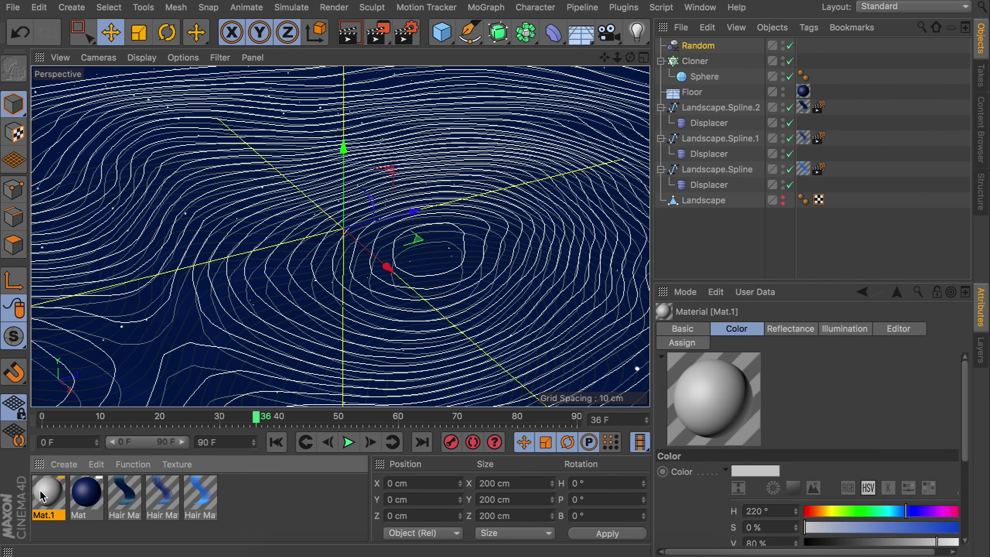
double_click(40, 491)
left_click(313, 263)
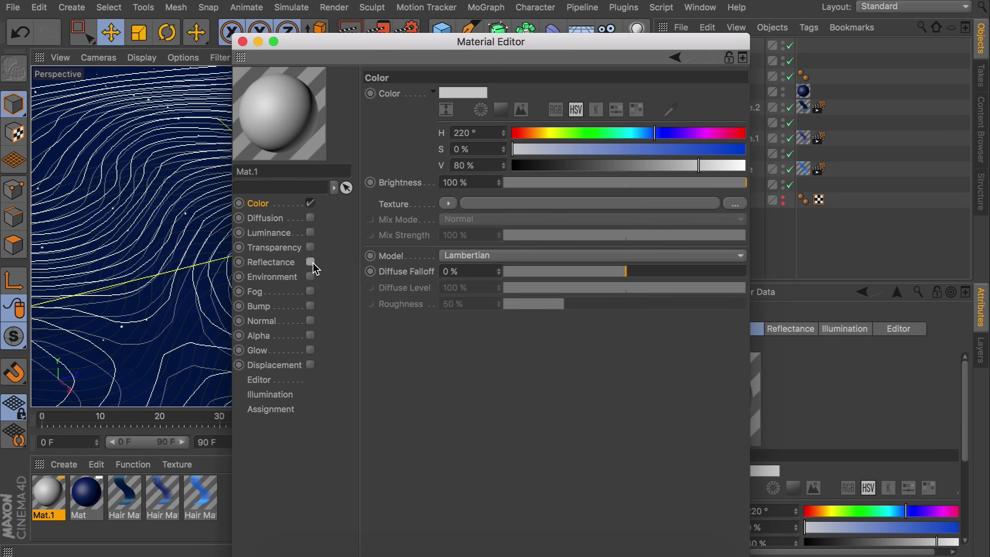
left_click(310, 204)
left_click(309, 234)
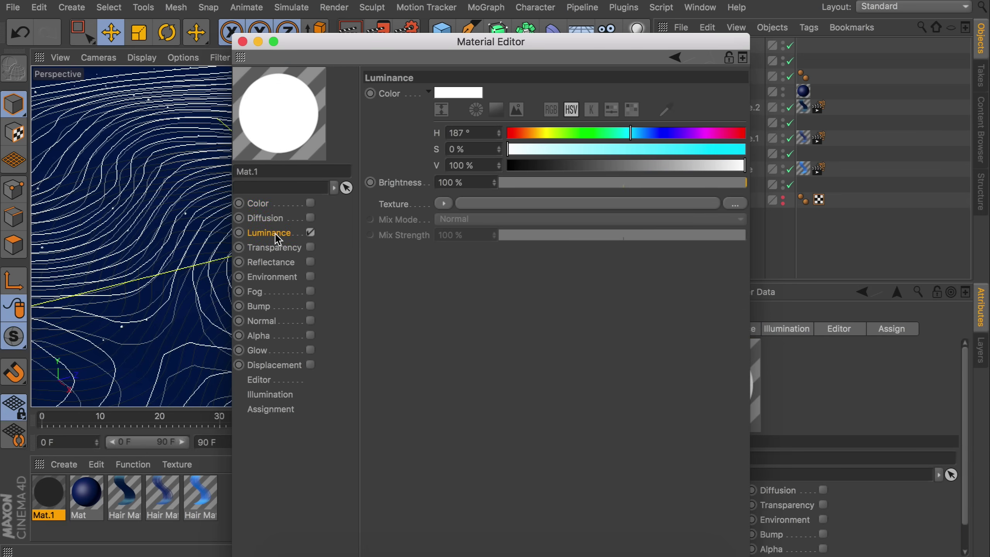
left_click(243, 41)
left_click_drag(66, 475, 708, 77)
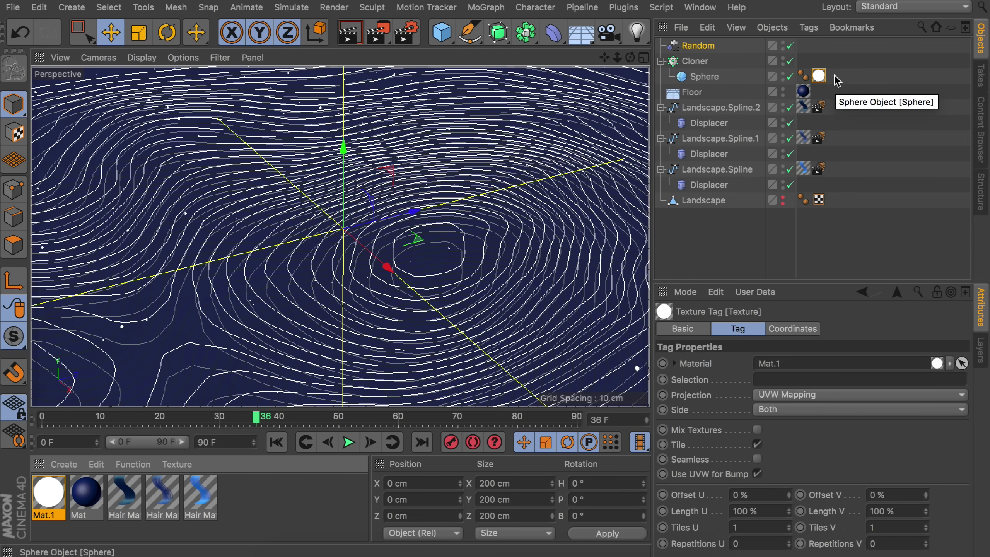
Step: Add a camera with a focal length of 100 mm, look through it, and reframe the contour peaks from farther away
left_click(613, 43)
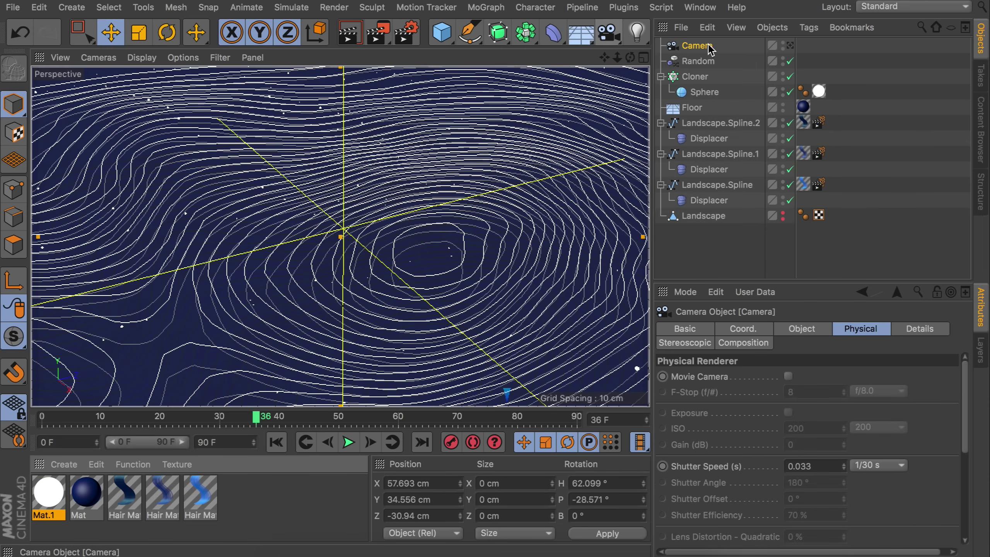
left_click(790, 45)
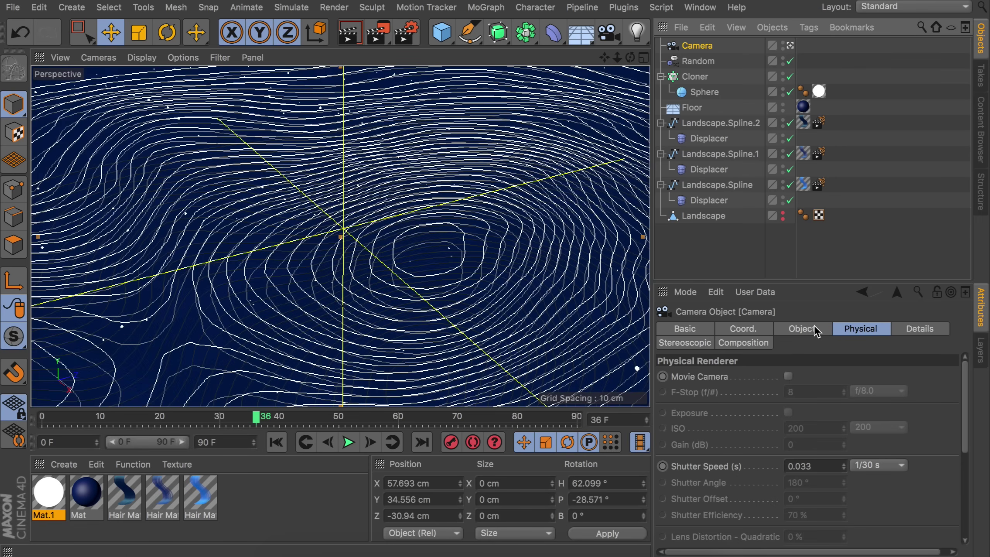
left_click(815, 327)
double_click(811, 397)
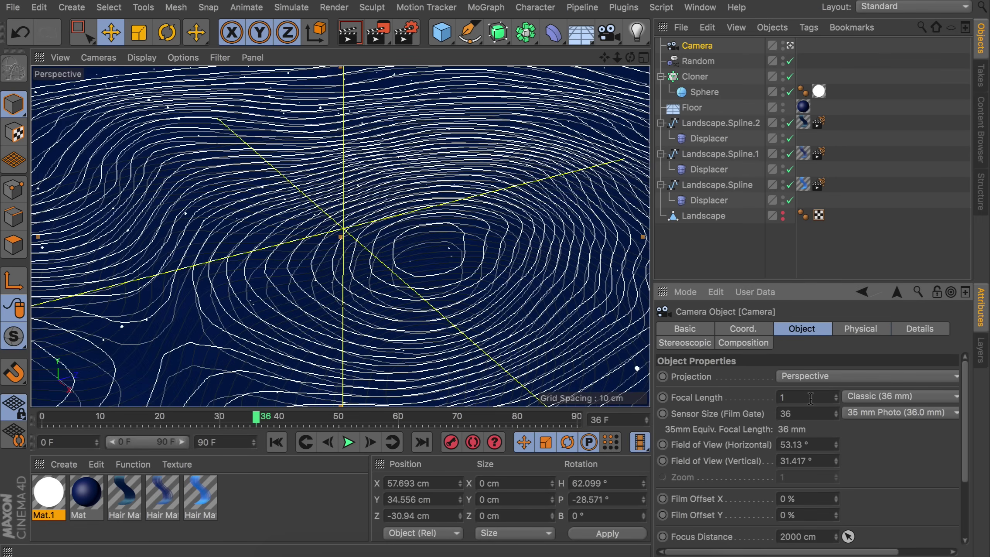
type("100")
key("Return")
right_click_drag(449, 161, 381, 252, "alt")
left_click_drag(381, 252, 409, 230, "alt")
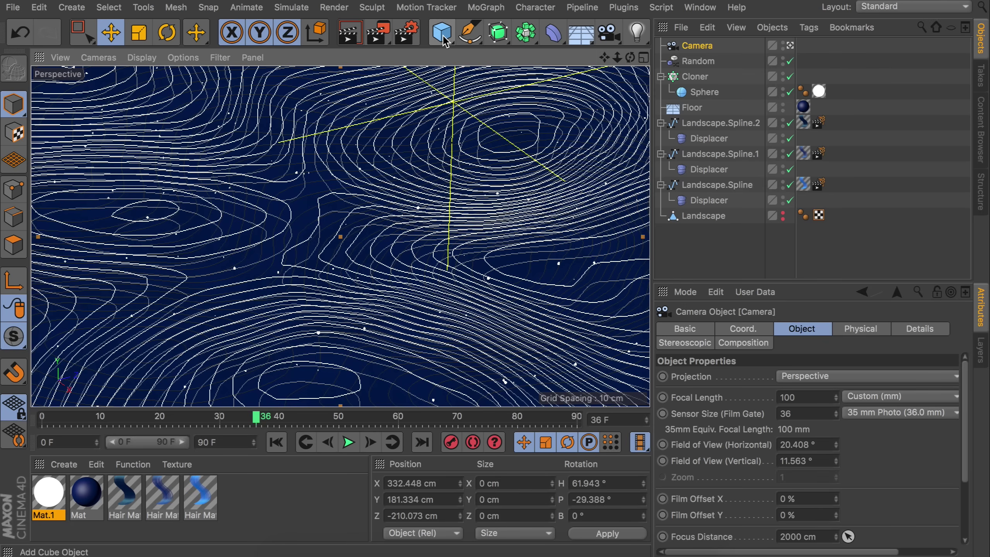
Step: Add a null object, leave the camera view, and place the null at about X -12.7 cm, Z -29.8 cm from the top view
left_click_drag(444, 38, 493, 58)
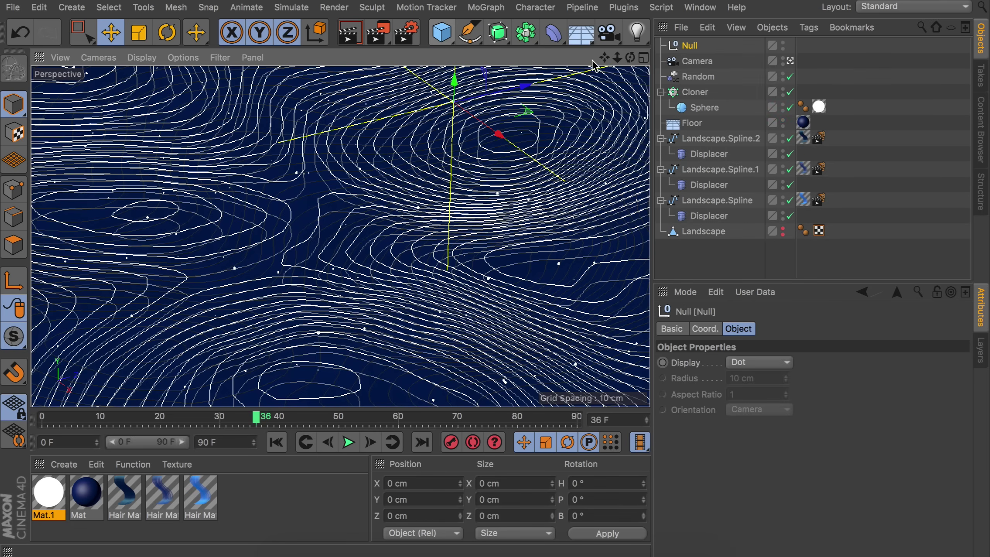
left_click(791, 61)
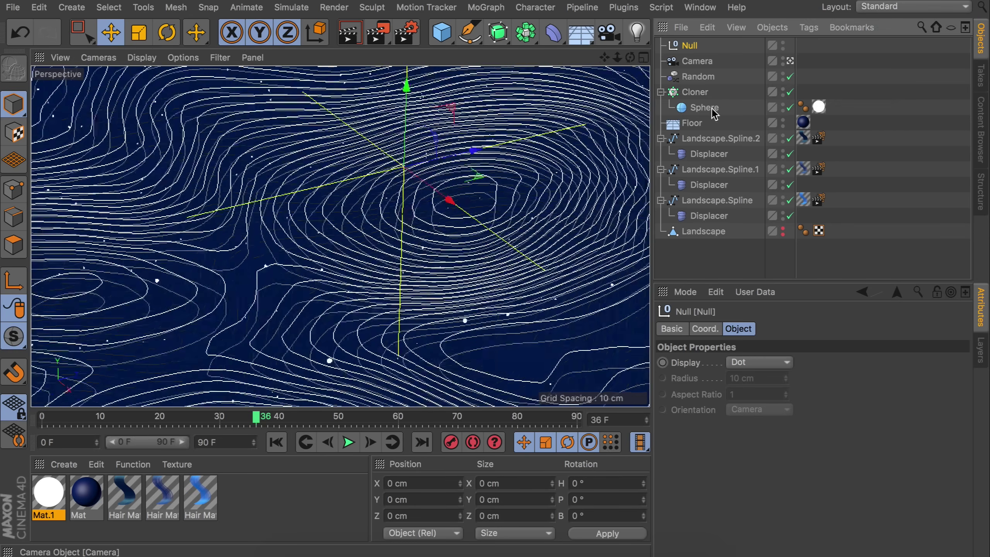
left_click_drag(365, 241, 421, 284, "alt")
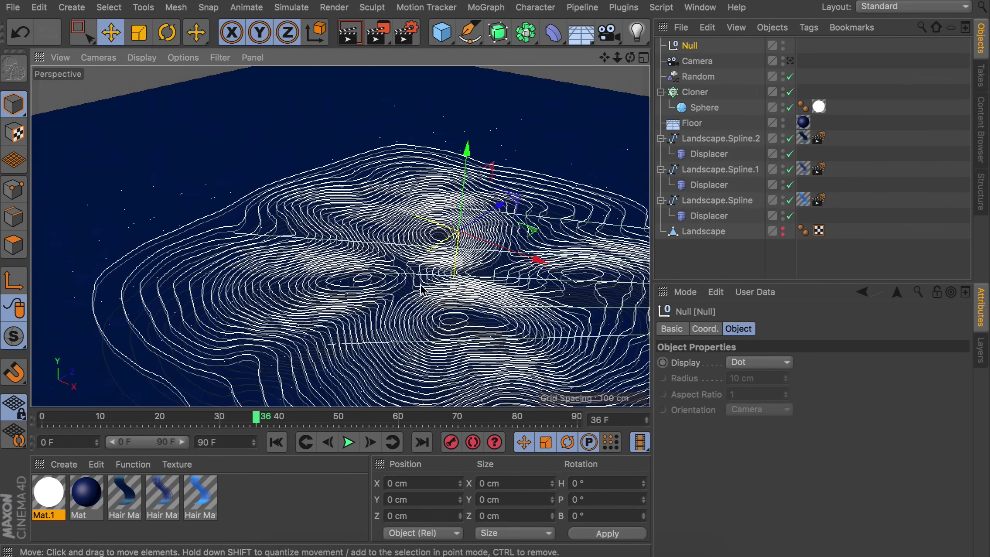
middle_click(421, 283)
middle_click(490, 173)
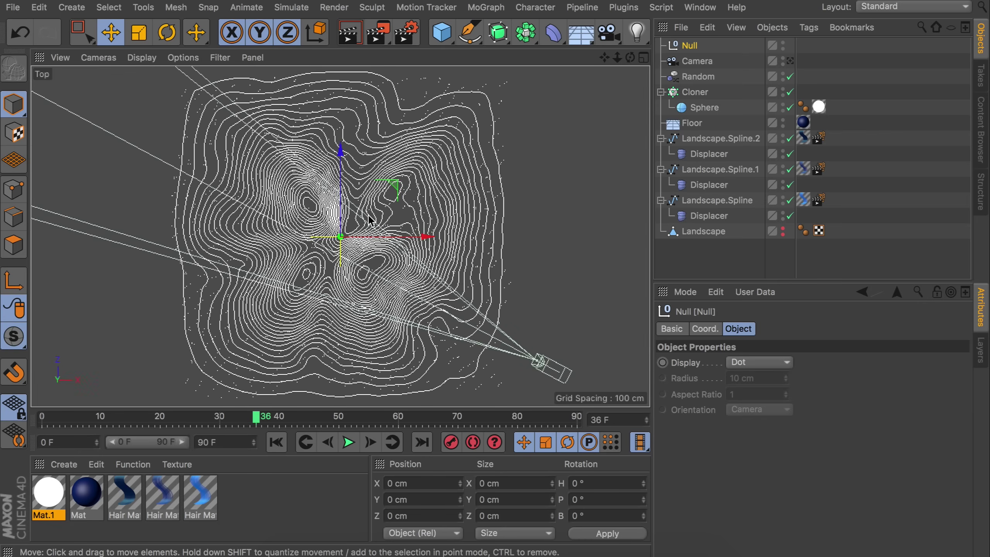
scroll(355, 250, "up", 8)
left_click_drag(376, 172, 360, 214)
middle_click(360, 215)
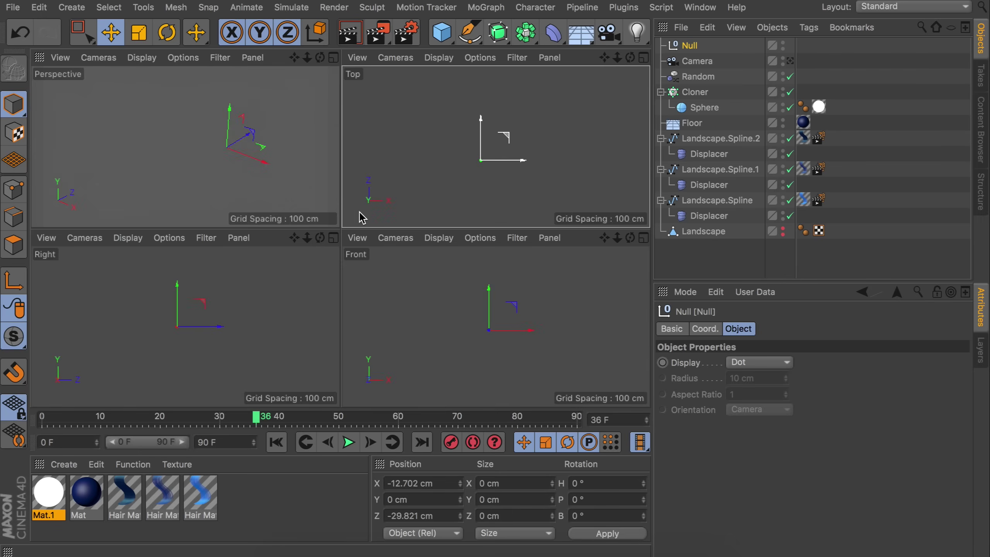
Step: Lower the null onto the upper contour lines in the front view, at about Y -43.3 cm, and return to the perspective view
middle_click(467, 308)
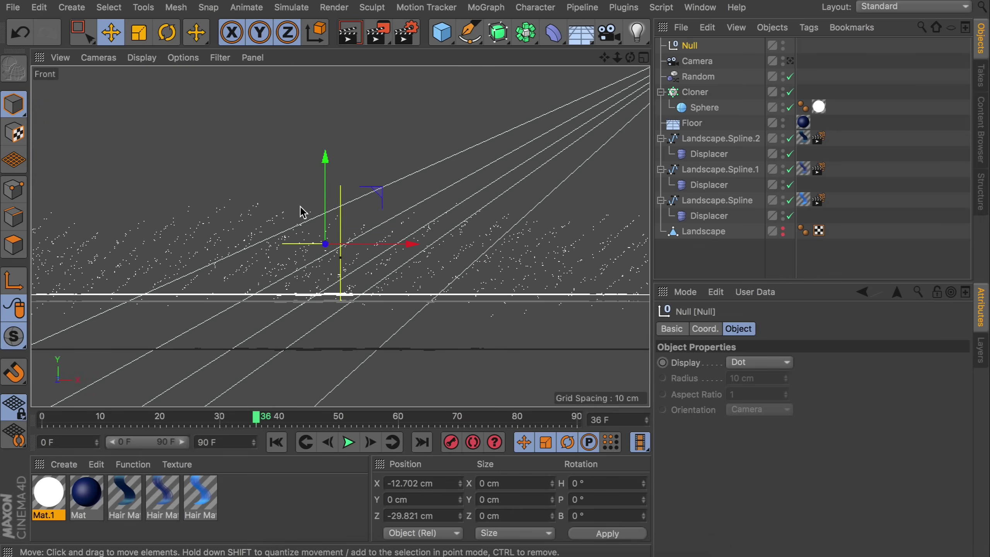
scroll(323, 211, "up", 3)
left_click_drag(327, 175, 332, 288)
scroll(331, 288, "up", 8)
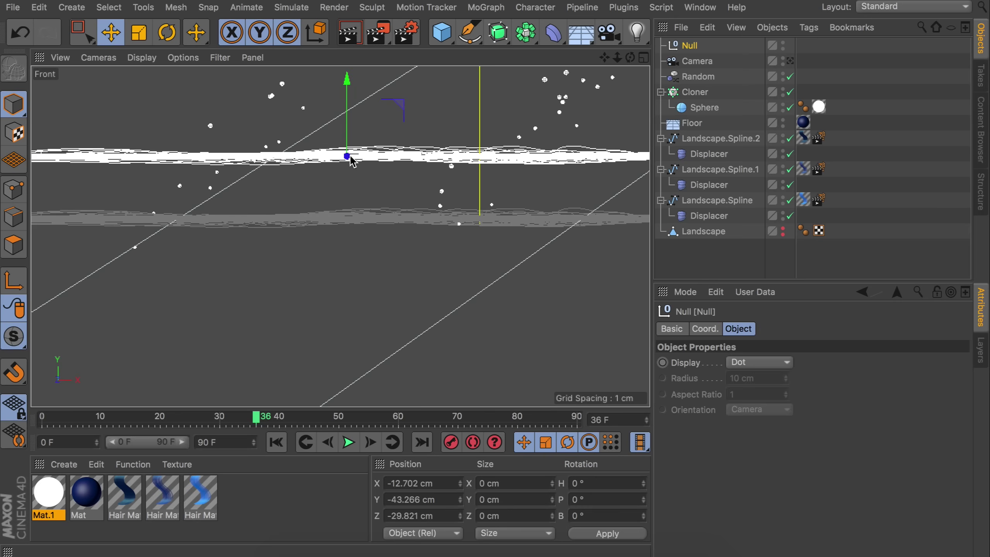
middle_click(350, 160)
middle_click(250, 155)
Step: Add a Target tag to the camera and assign the null as its target object
right_click(693, 64)
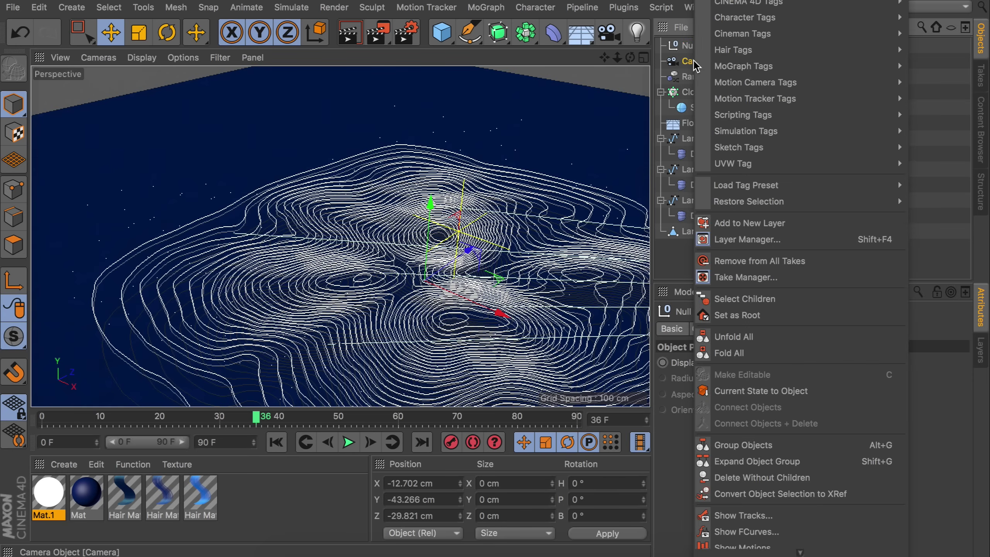
mouse_move(730, 2)
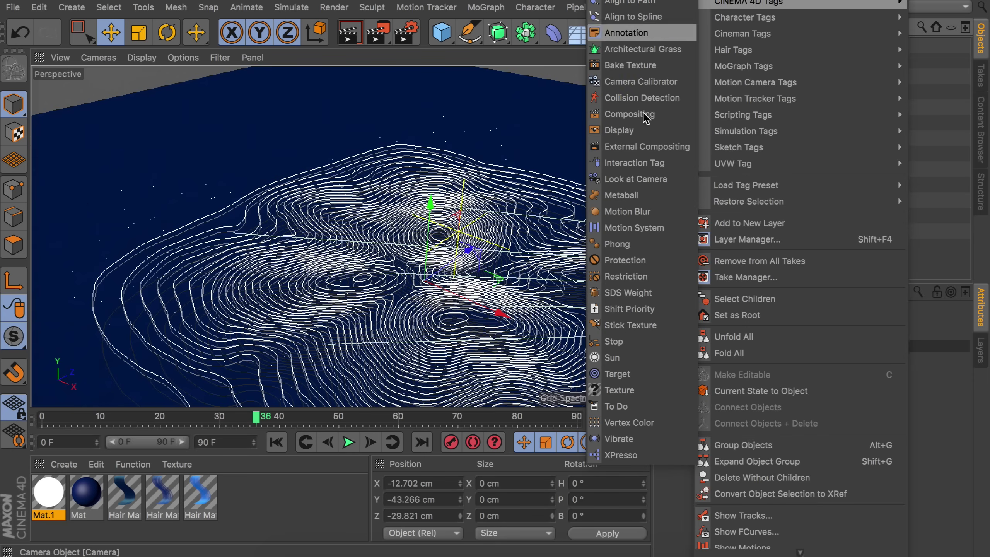
left_click(620, 373)
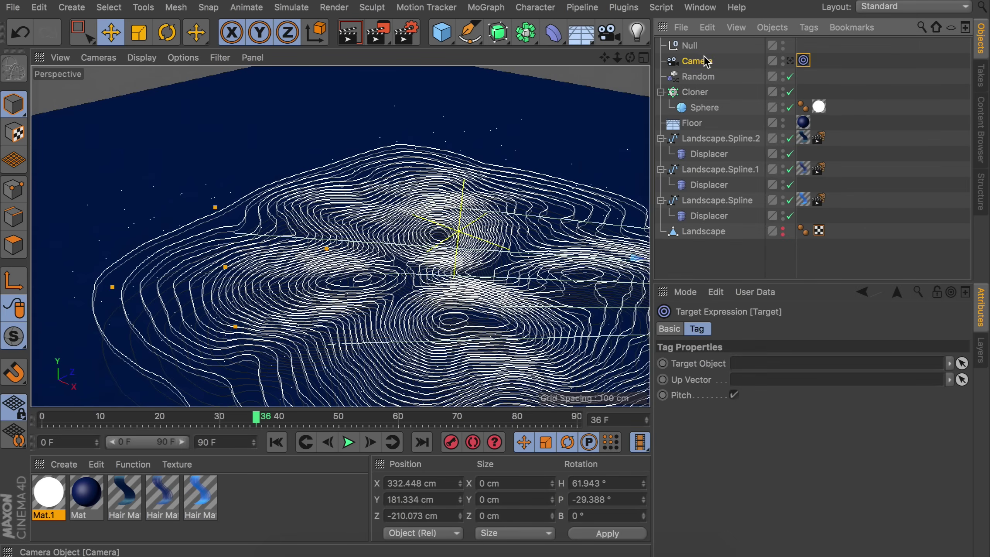
left_click_drag(689, 45, 744, 367)
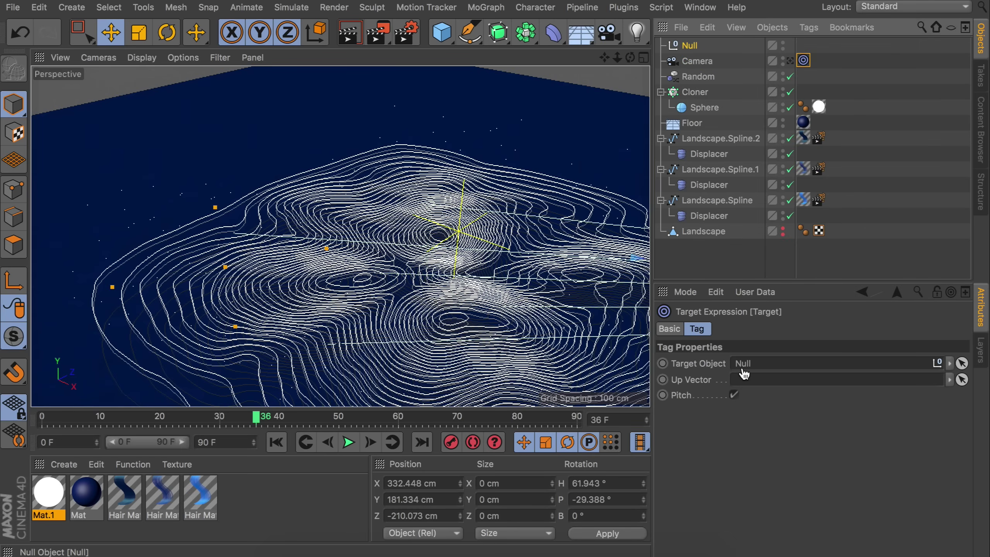
left_click(803, 59)
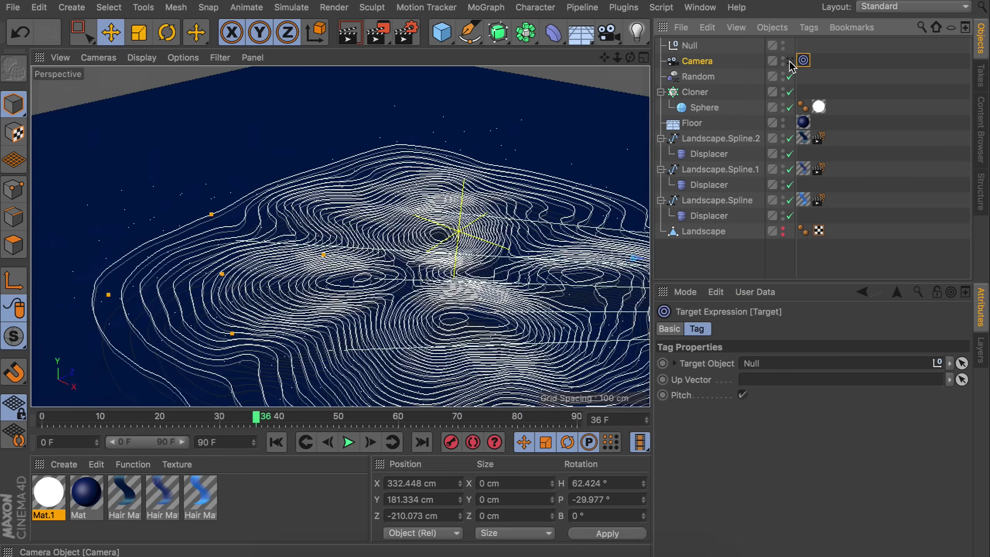
Step: Look through the camera and keyframe its position at frame 0 and, after orbiting slightly around the null, at frame 90
left_click(790, 61)
mouse_move(428, 235)
left_mouse_down("alt")
mouse_move(470, 220)
mouse_move(435, 215)
left_mouse_up("alt")
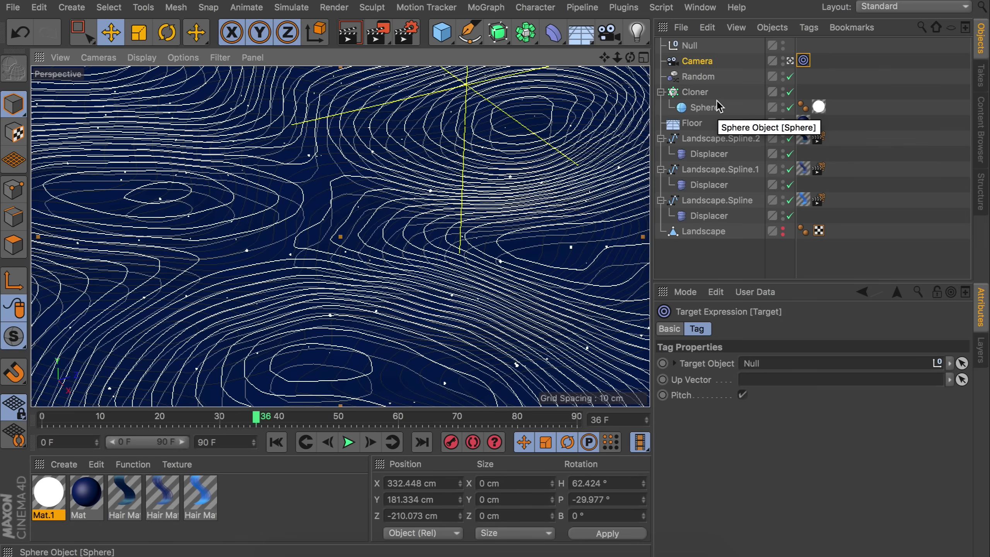
left_click_drag(254, 421, 41, 421)
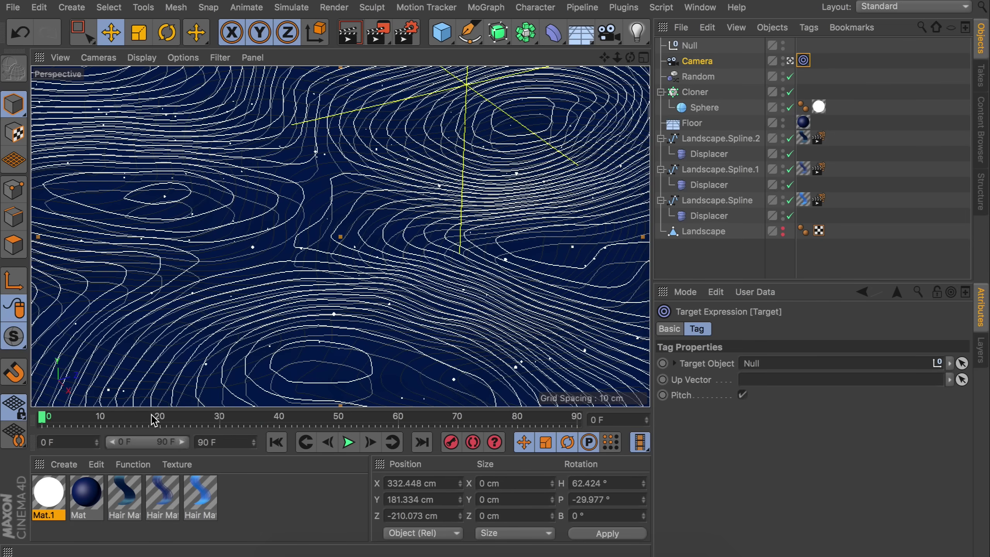
left_click_drag(466, 420, 577, 420)
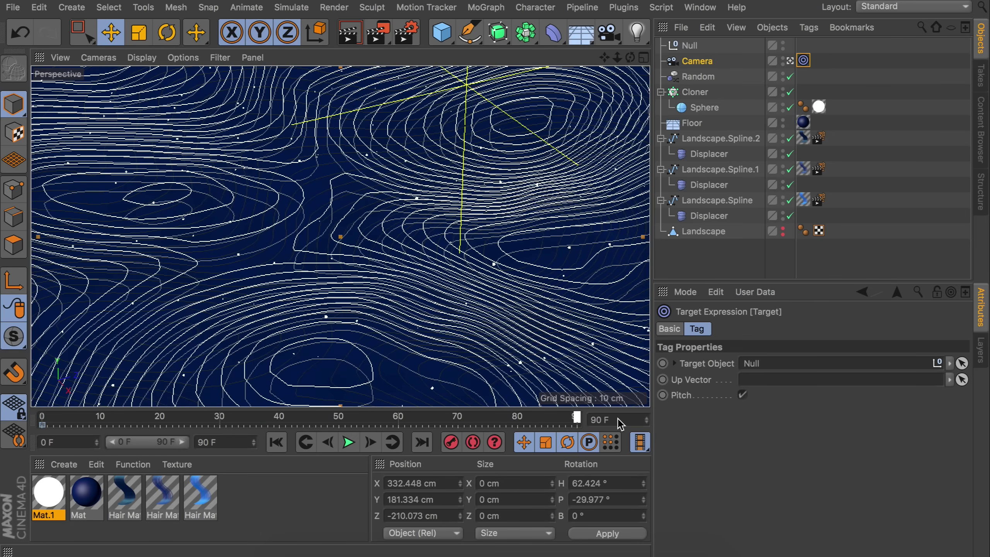
left_click_drag(480, 239, 466, 238)
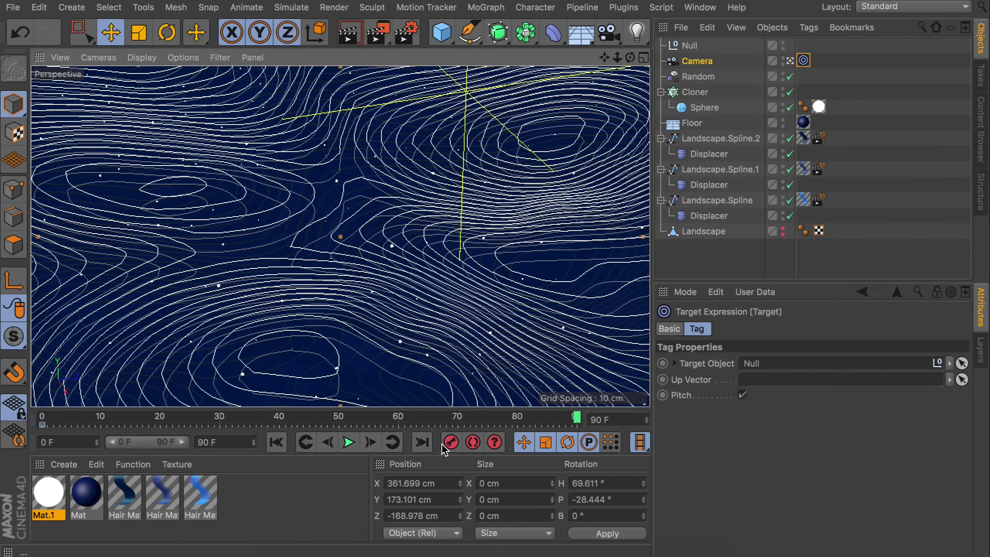
Step: Play the animation to preview the camera move, stop it, and deselect the camera
left_click(350, 443)
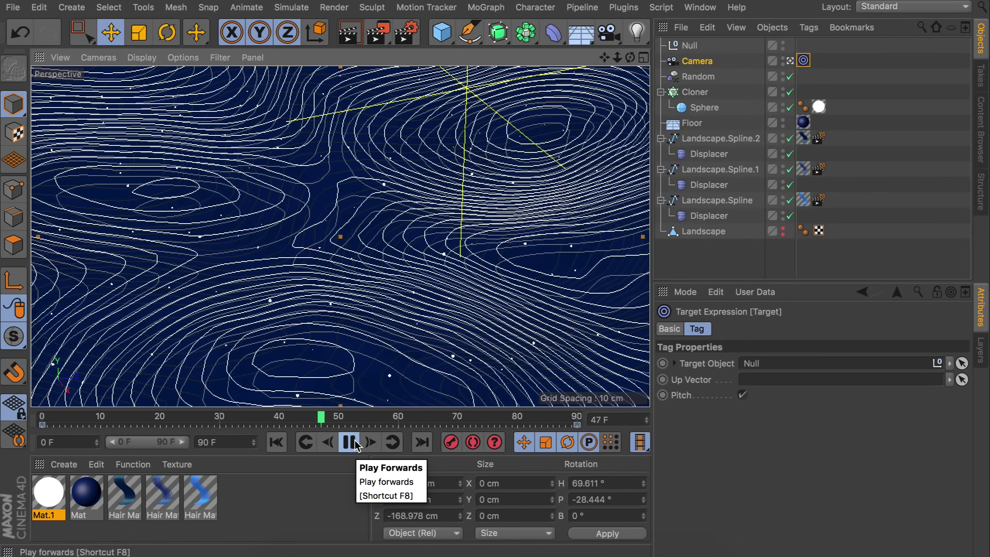
left_click(353, 443)
left_click(878, 118)
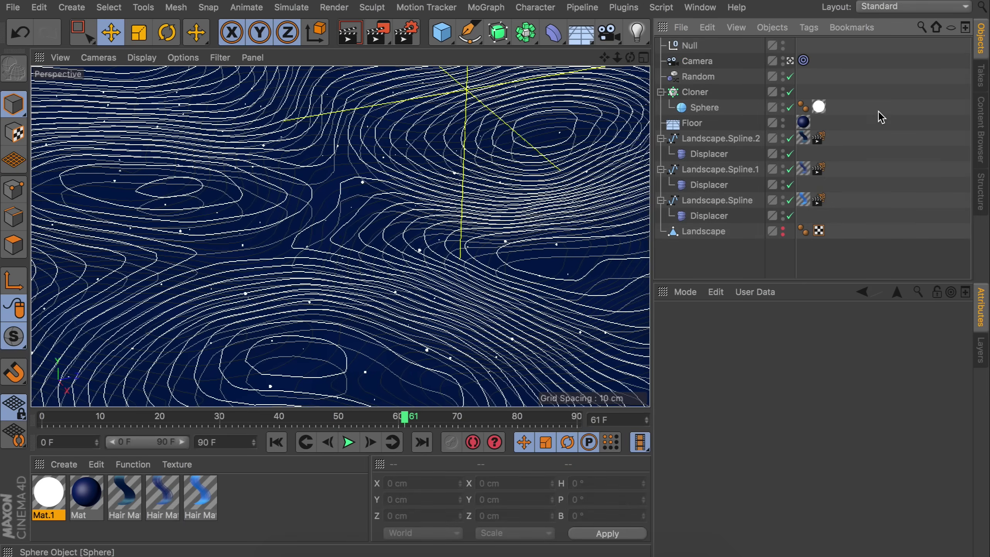
Step: Switch the renderer to Physical in the render settings and enable Depth Of Field
left_click(405, 38)
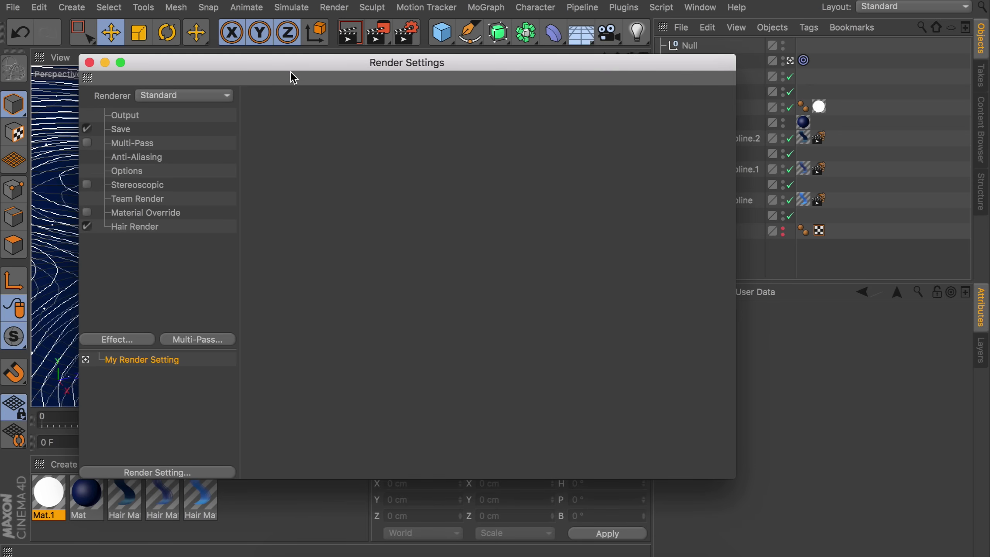
left_click(188, 95)
left_click(166, 127)
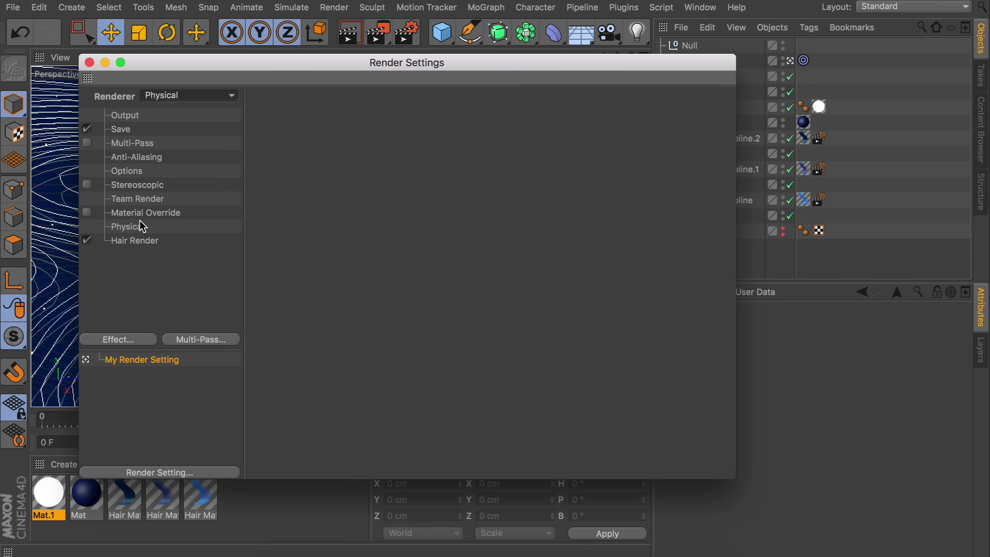
left_click(122, 227)
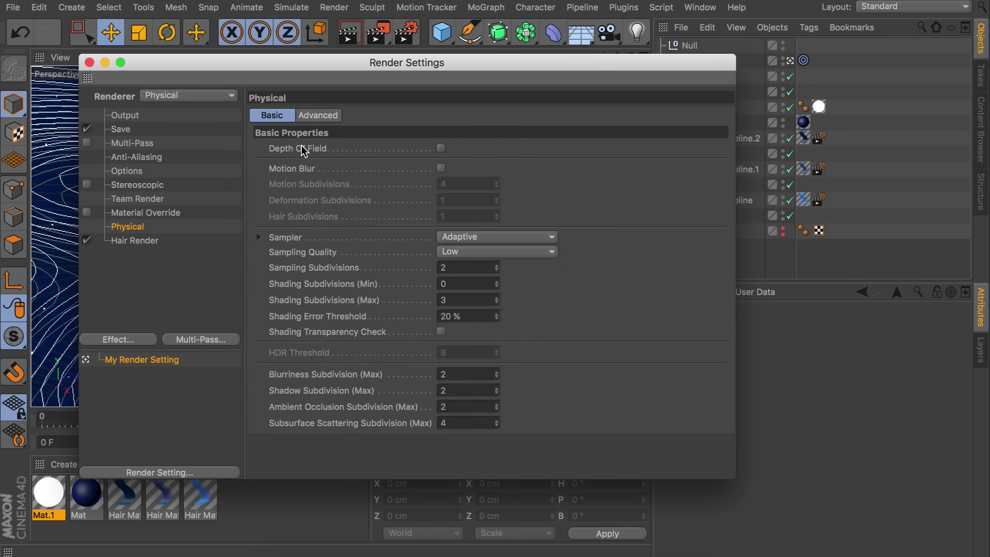
left_click(441, 149)
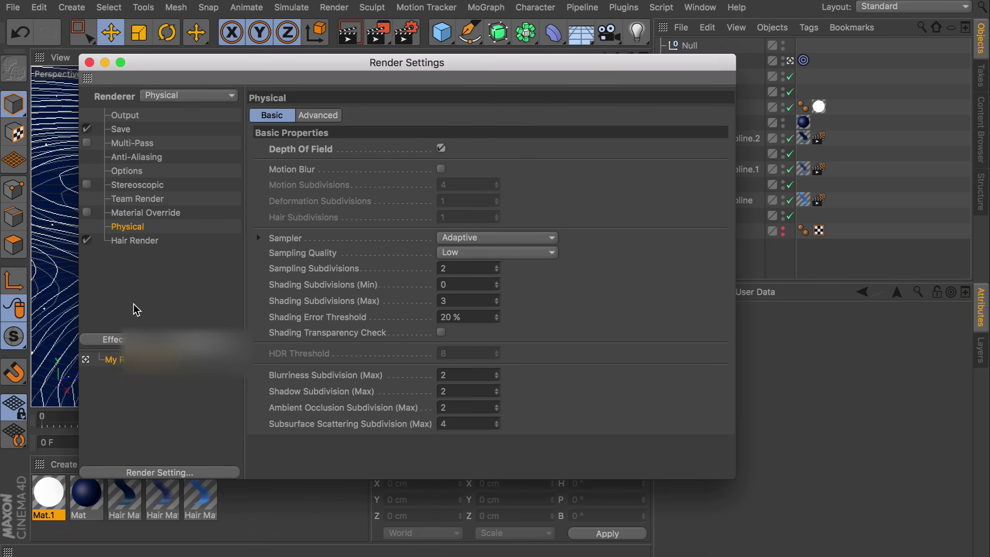
Step: Add the Glow effect to the render settings and close them
left_click(116, 339)
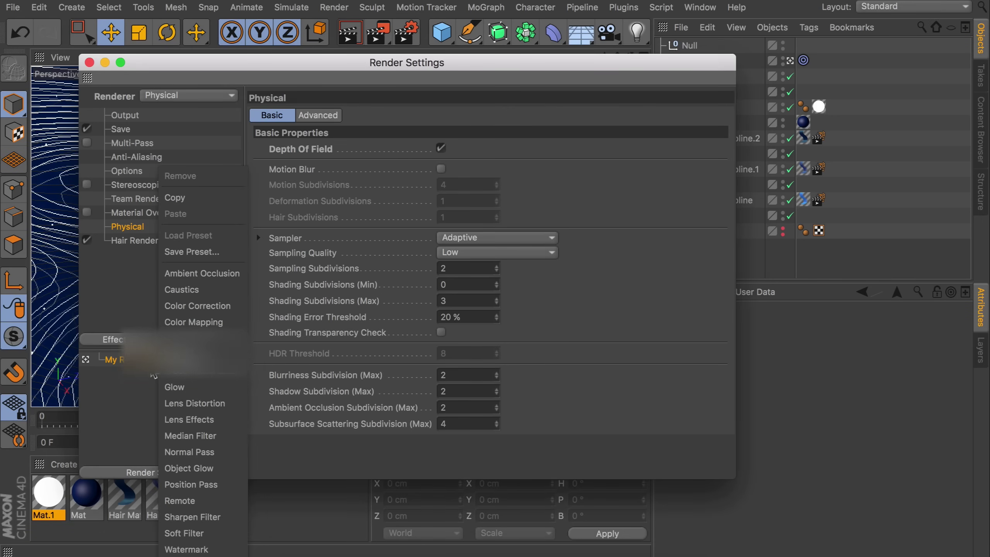
left_click(180, 388)
left_click(89, 63)
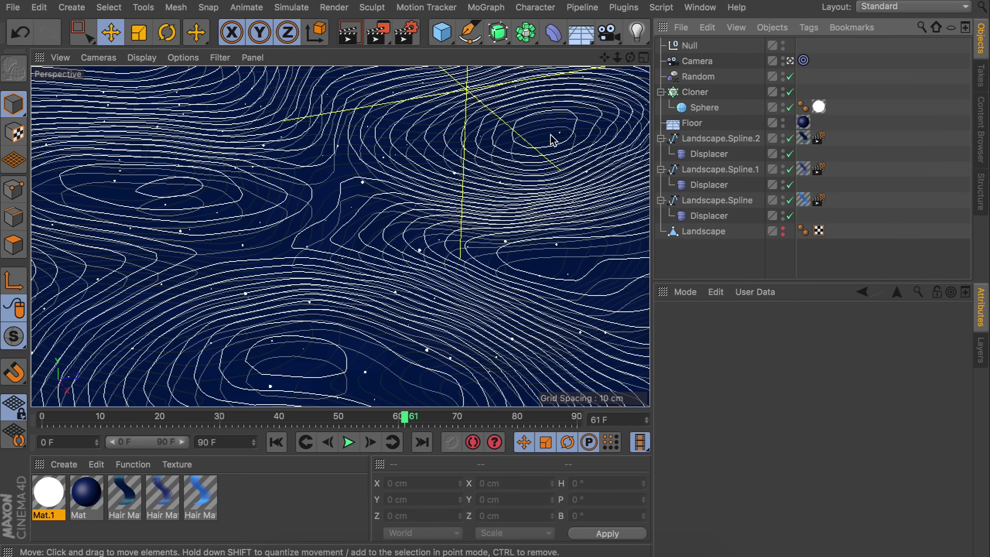
Step: Assign the null as the camera's Focus Object
left_click(701, 61)
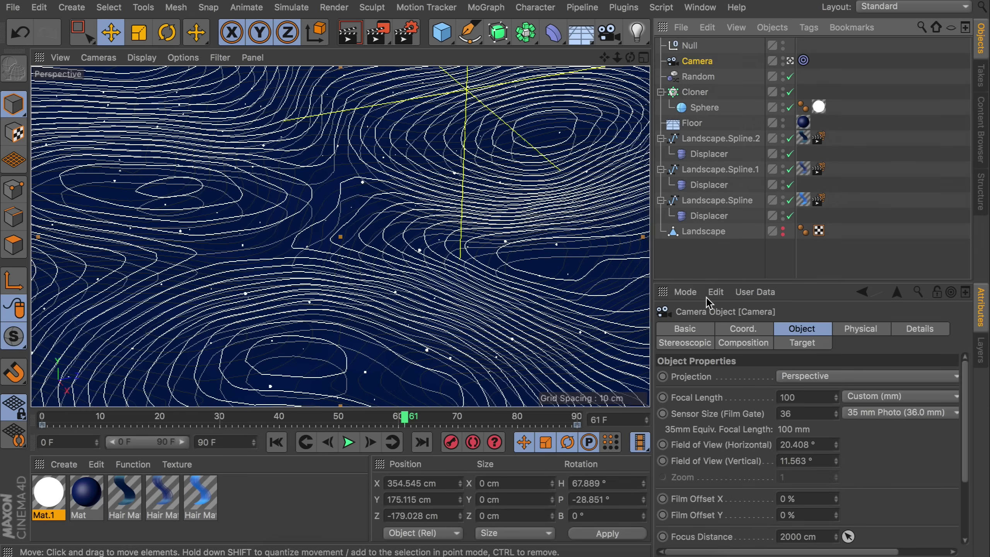
scroll(702, 427, "down", 5)
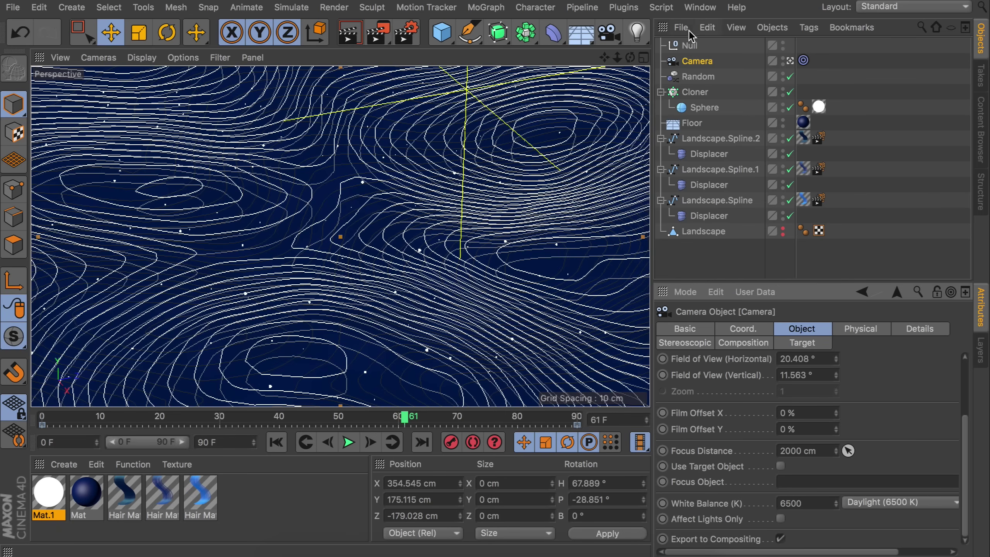
left_click_drag(688, 49, 809, 485)
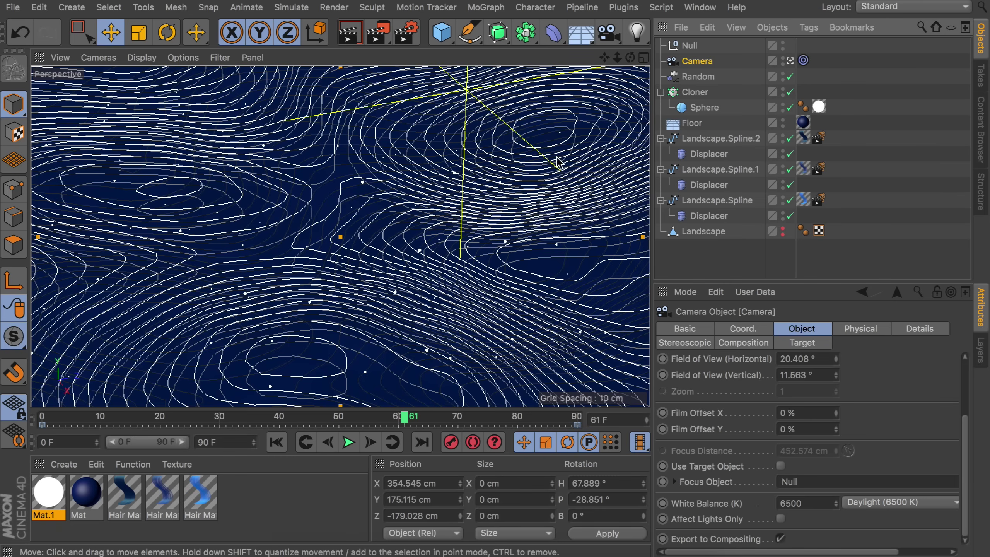
Step: Set the camera's F-Stop to 0.6 in its physical renderer properties
left_click(865, 329)
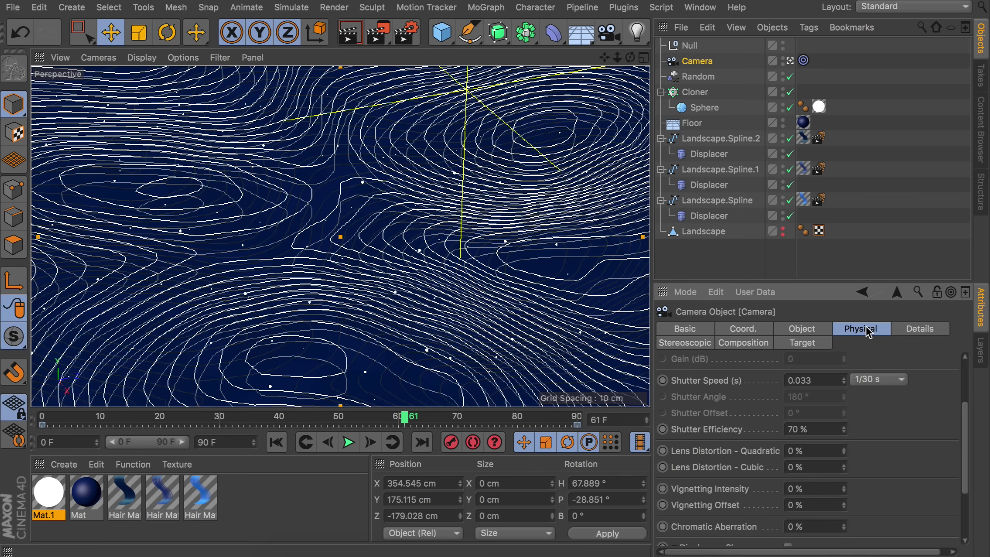
scroll(938, 401, "up", 3)
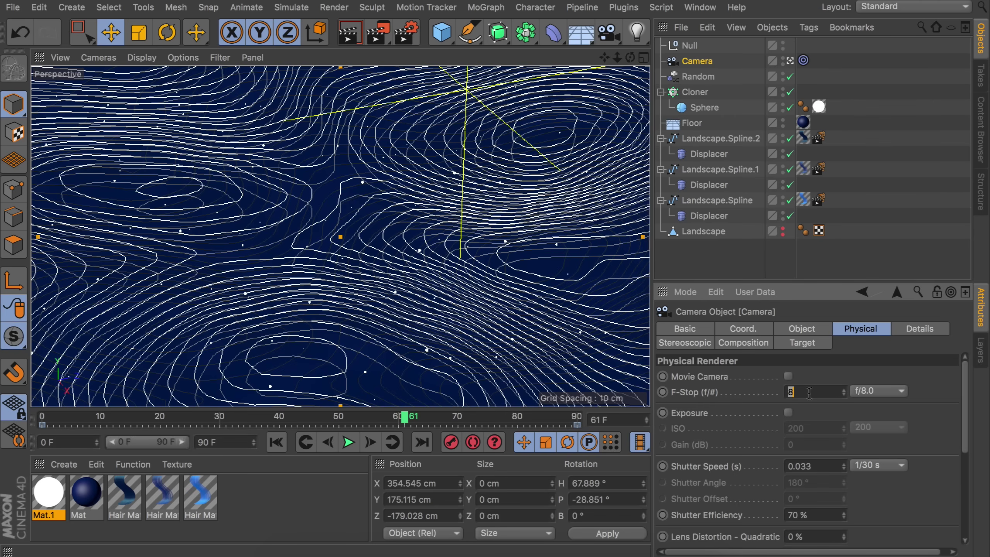
key("Return")
Step: Examine the Physical renderer's Sampling Quality options without choosing a different one
left_click(405, 32)
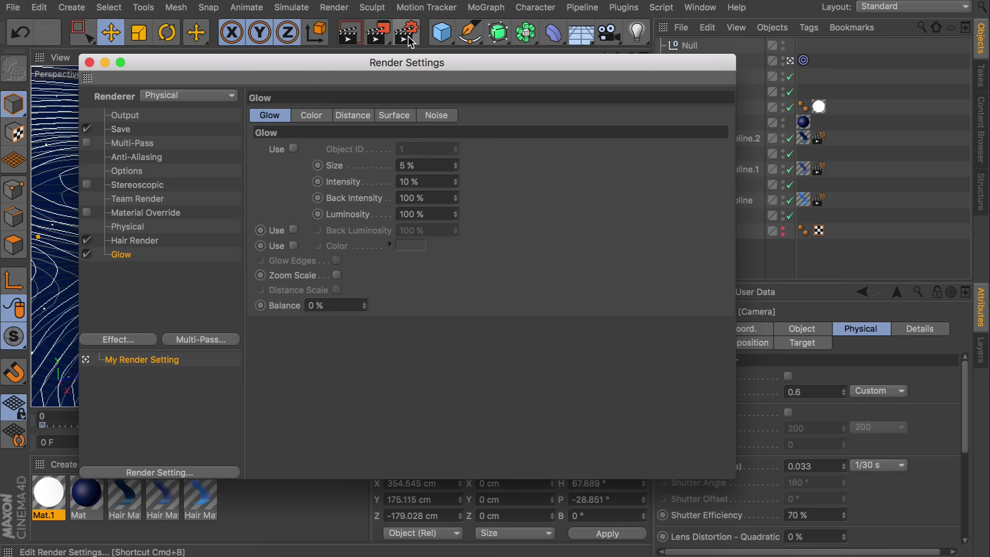
left_click(130, 226)
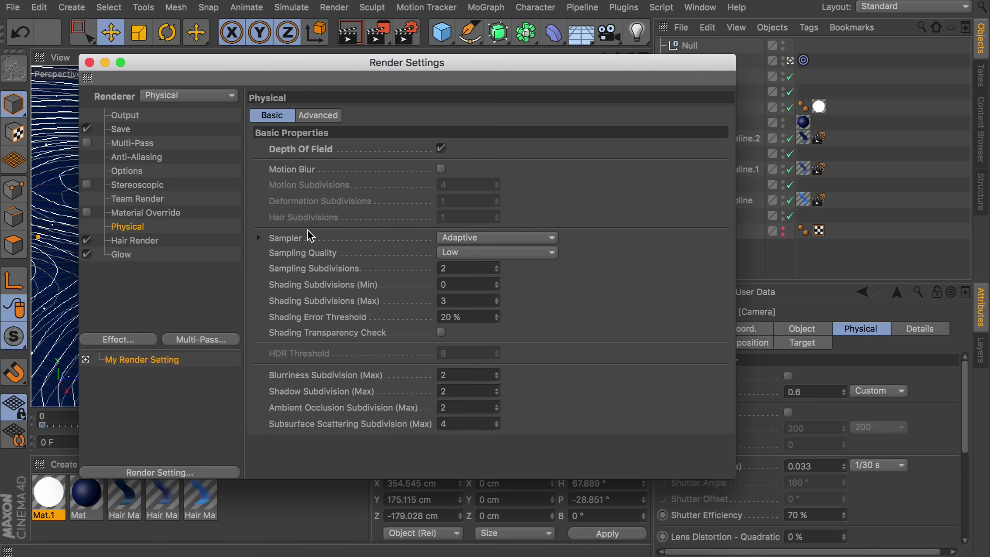
left_click(495, 256)
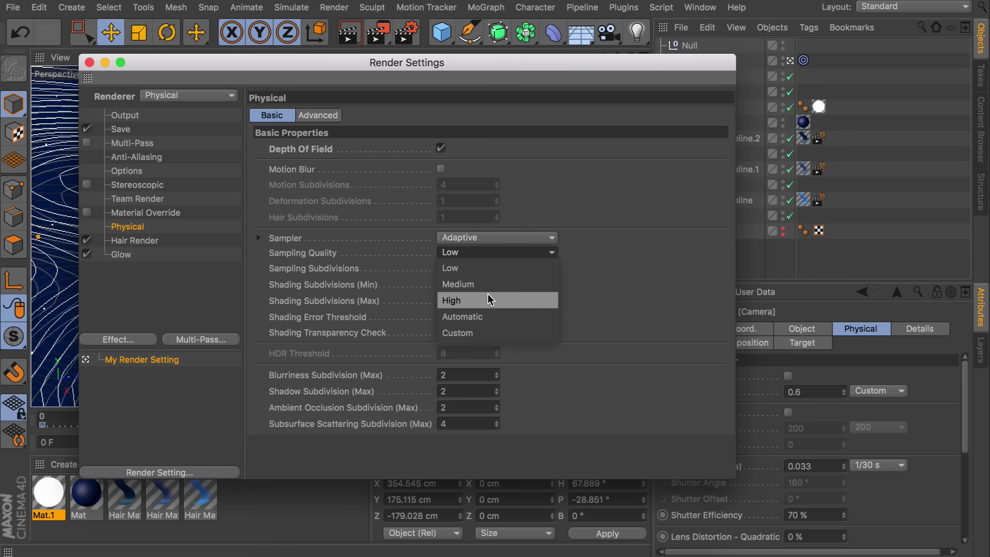
left_click(609, 241)
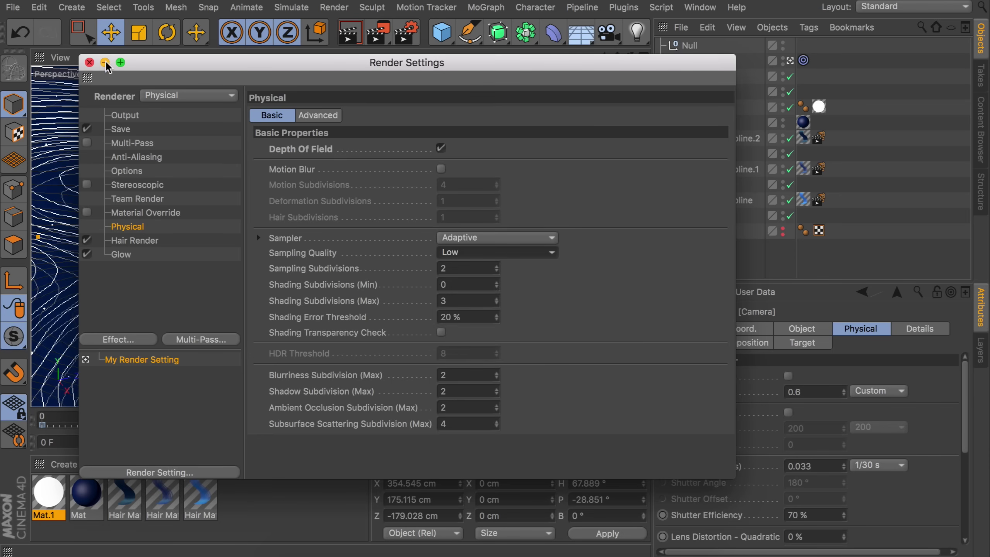
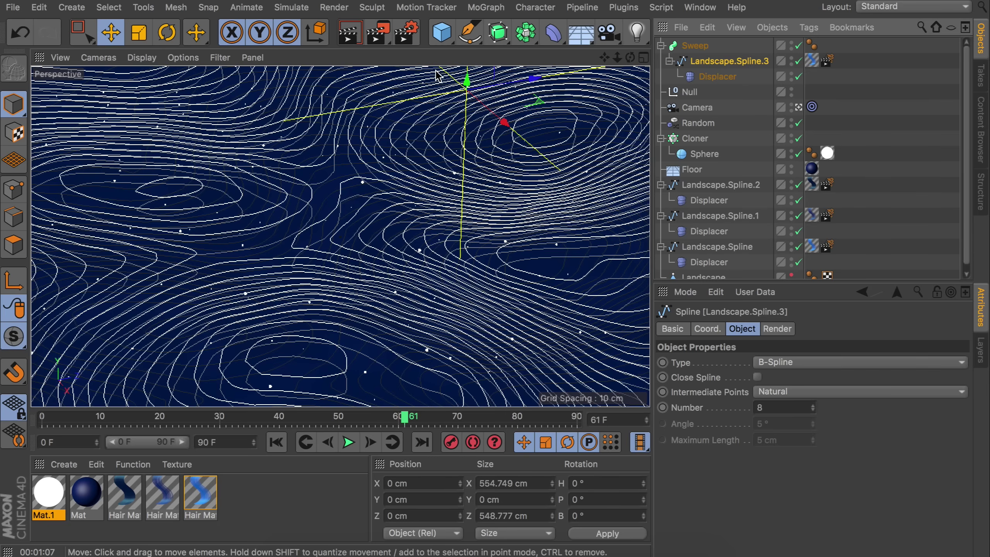
Step: Add a Circle spline with a 0.7 cm radius and nest it in the Sweep above Landscape.Spline.3 as the profile
left_click(479, 40)
left_click(585, 82)
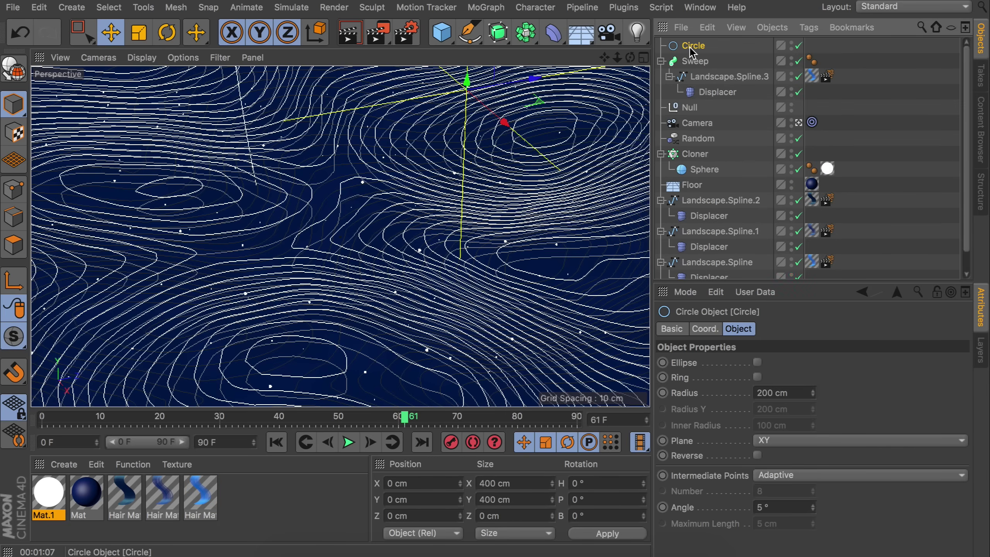
left_click(783, 392)
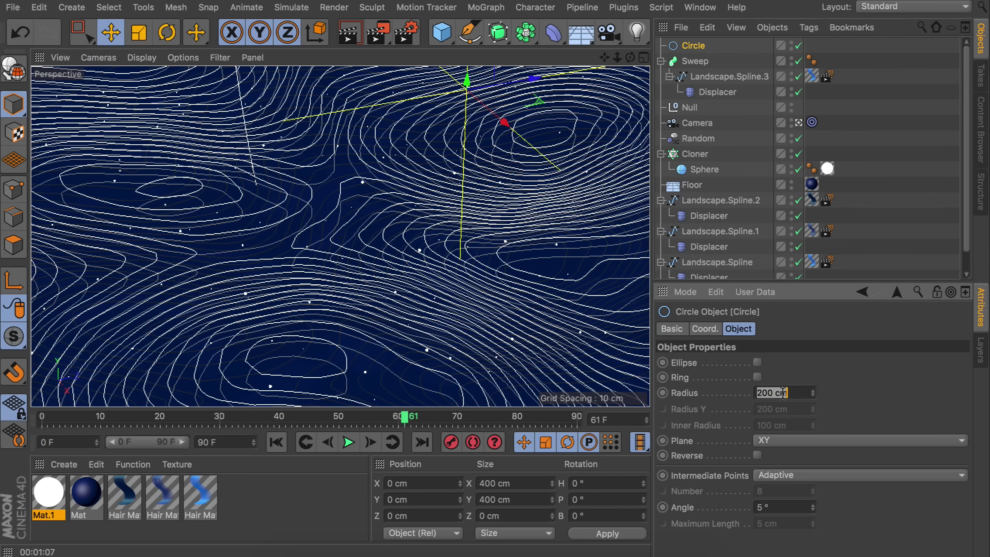
type("0.7")
key("Return")
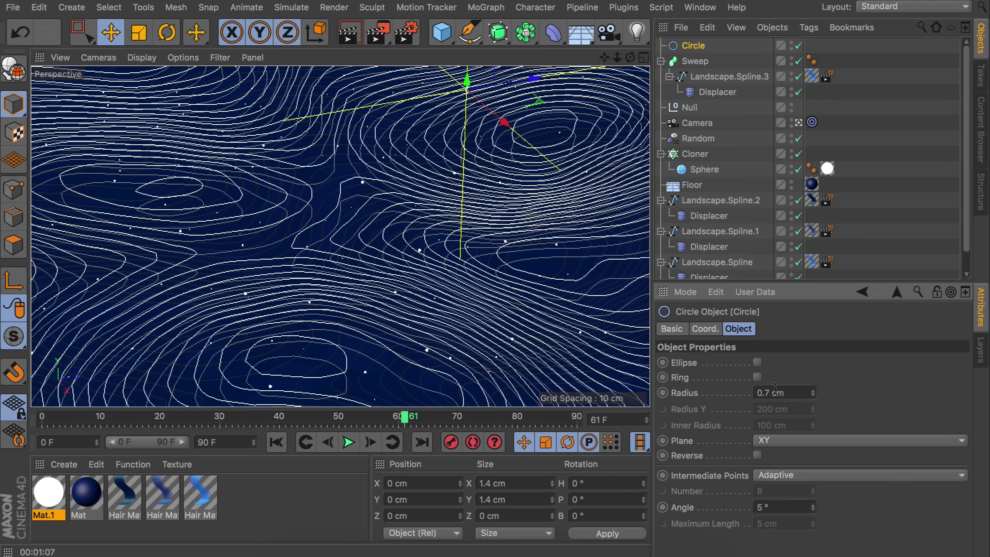
left_click_drag(693, 45, 702, 72)
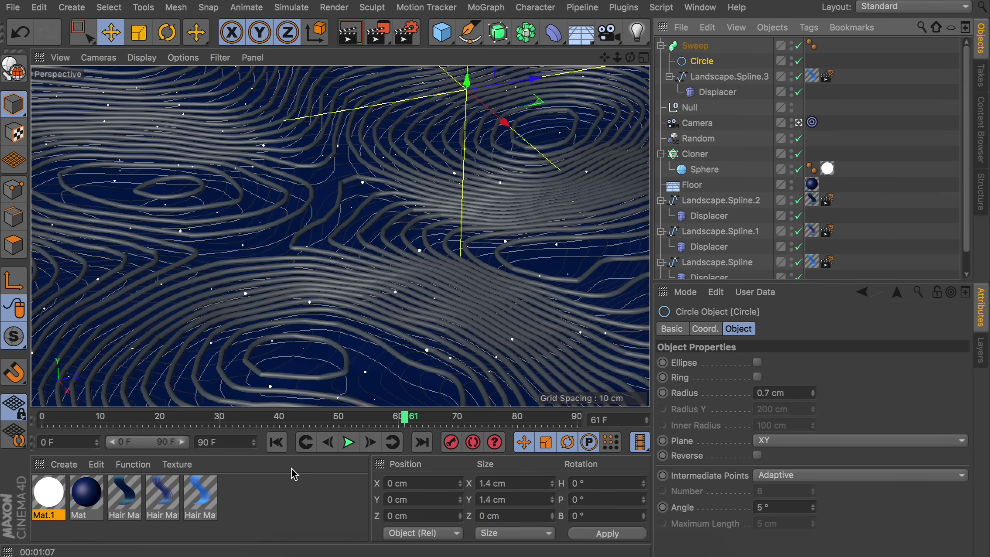
Step: Create a new material with Luminance enabled, its color set to 50% saturation and 90% value, and apply it to the Sweep
double_click(277, 495)
double_click(51, 497)
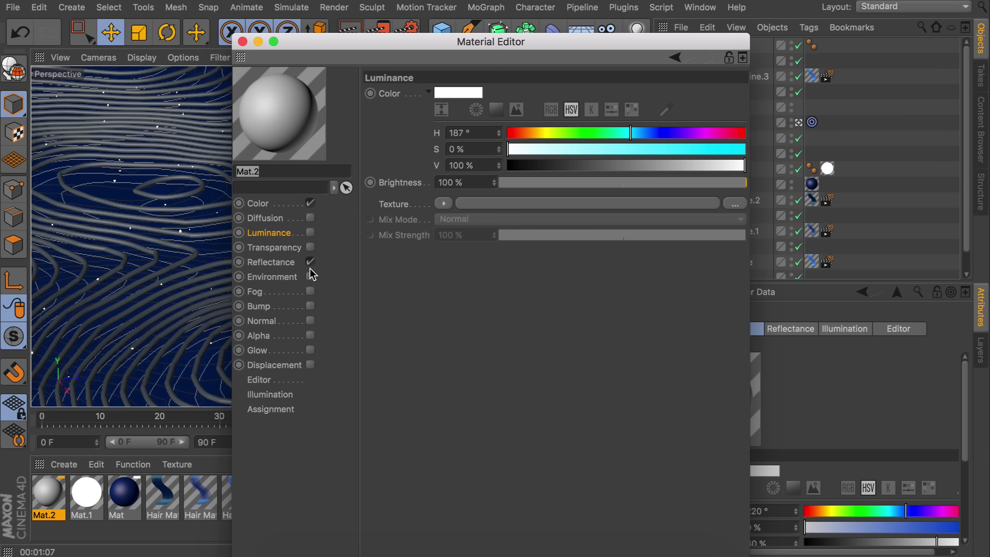
left_click(311, 233)
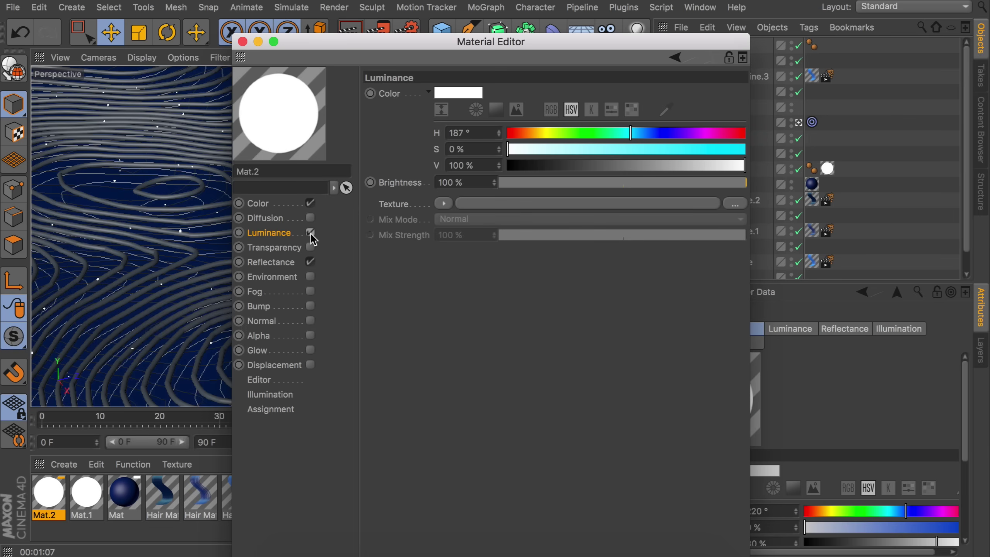
double_click(467, 148)
type("50")
key("Tab")
type("90")
key("Return")
left_click(41, 482)
left_click_drag(41, 482, 701, 46)
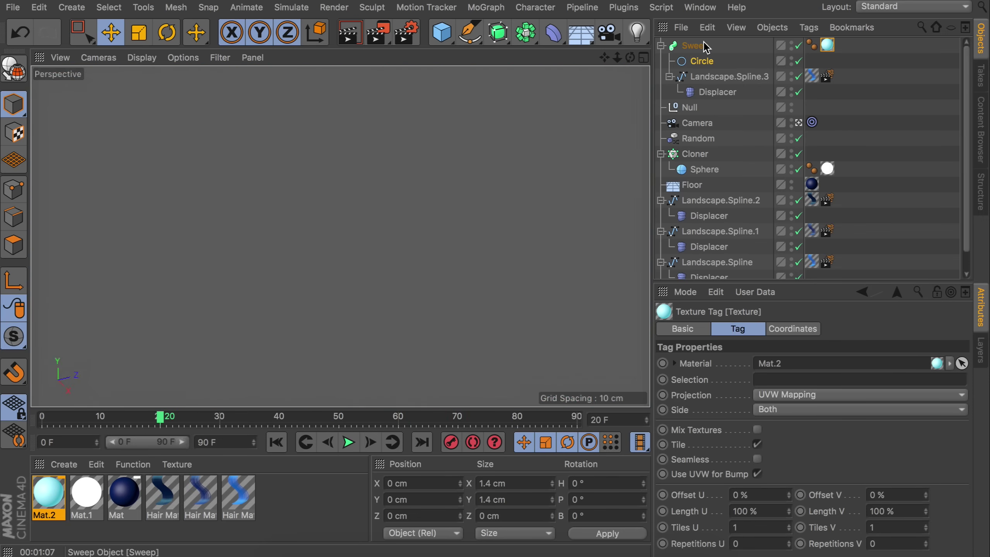
Step: Keyframe the Sweep's Start Growth at 0% and End Growth at 10% on frame 20
left_click(704, 46)
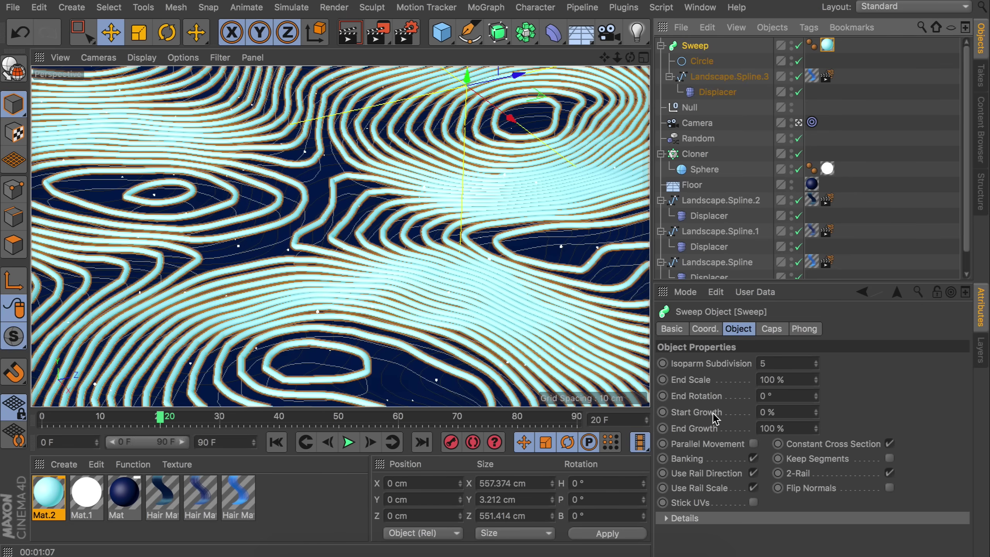
left_click(662, 412, "ctrl")
double_click(789, 424)
type("10")
left_click(663, 428, "ctrl")
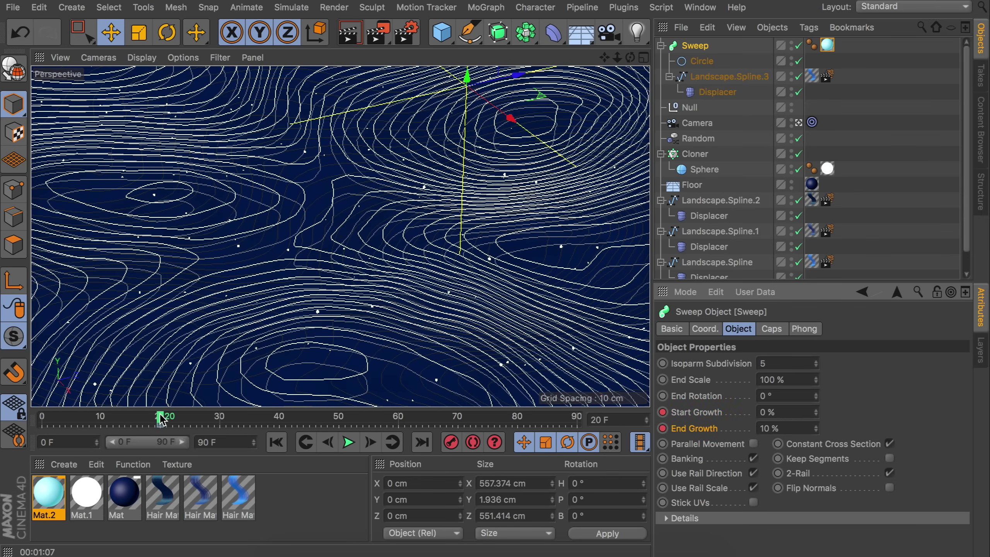
Step: Keyframe the Sweep's Start Growth at 90% and End Growth at 100% on frame 40
left_click_drag(161, 419, 280, 423)
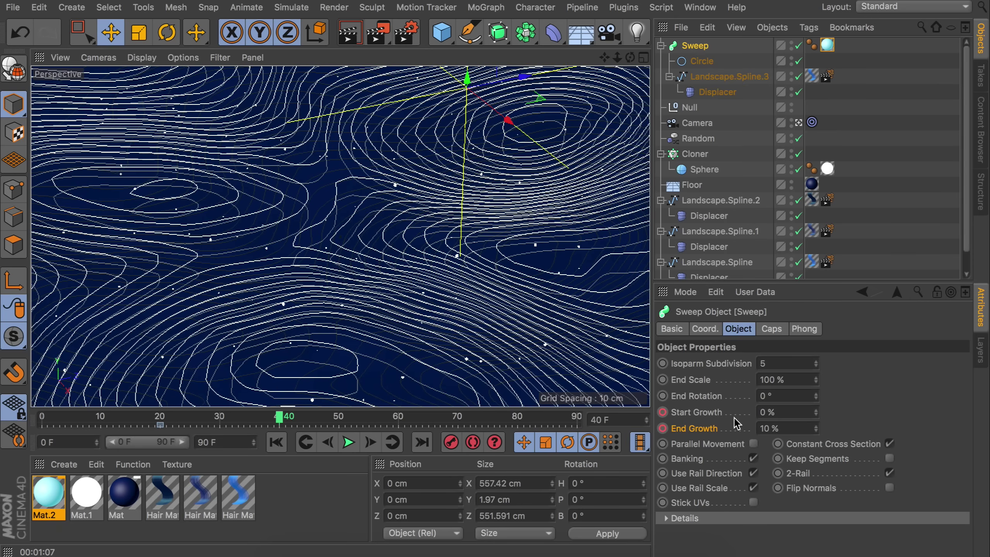
left_click(785, 412)
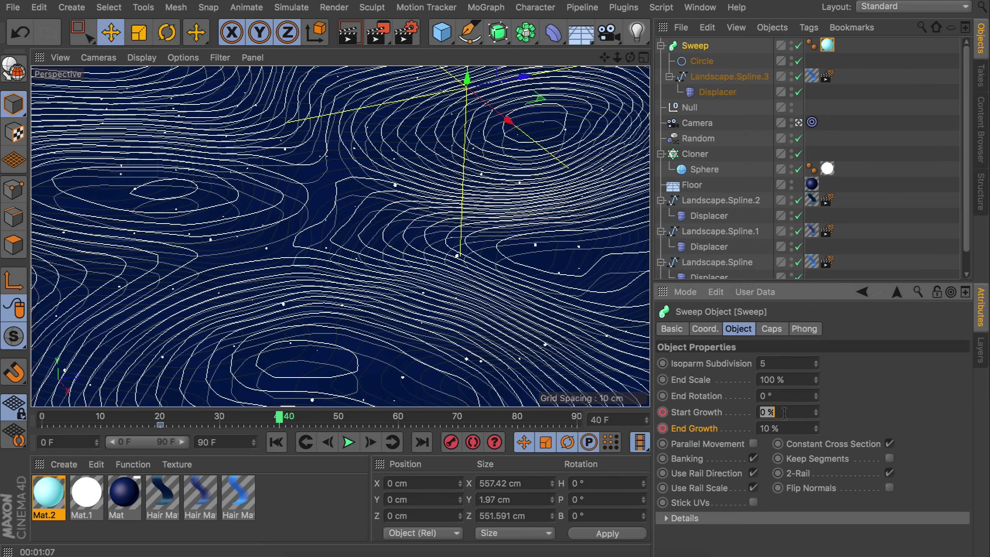
type("90")
key("Tab")
type("100")
key("Return")
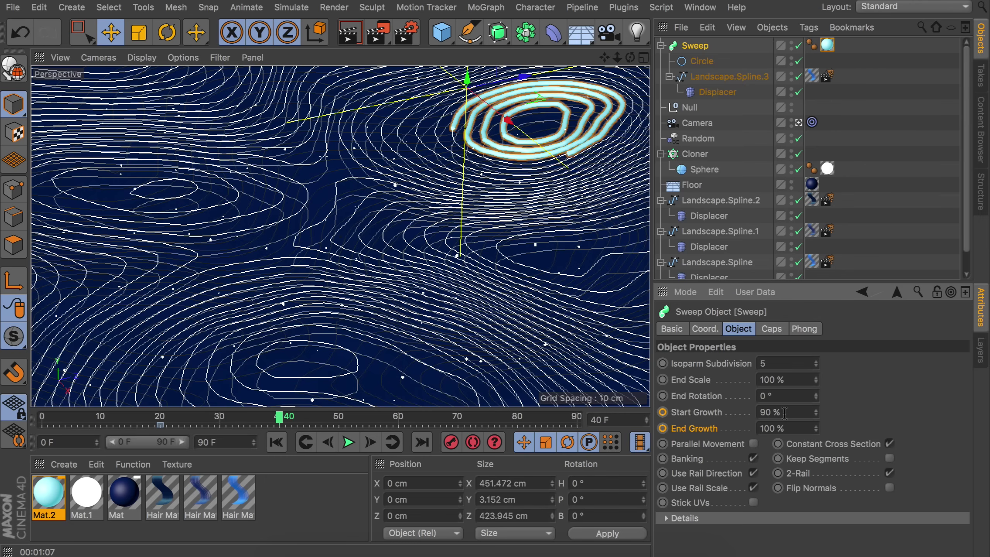
left_click(663, 412, "ctrl")
left_click(663, 428, "ctrl")
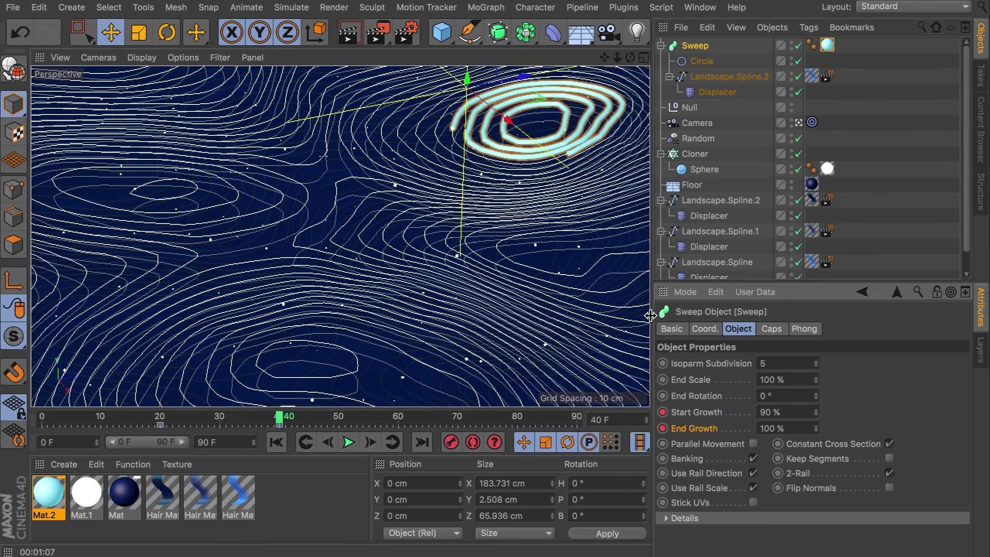
Step: Advance one frame to frame 41 and keyframe the Sweep's Start Growth at 100%
left_click(379, 438)
left_click(794, 413)
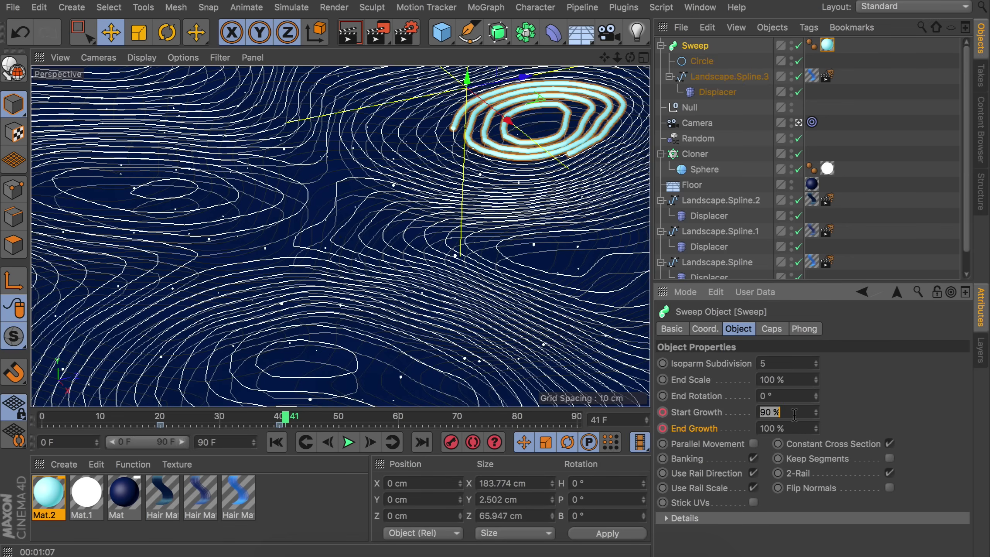
type("100")
key("Return")
left_click(663, 412)
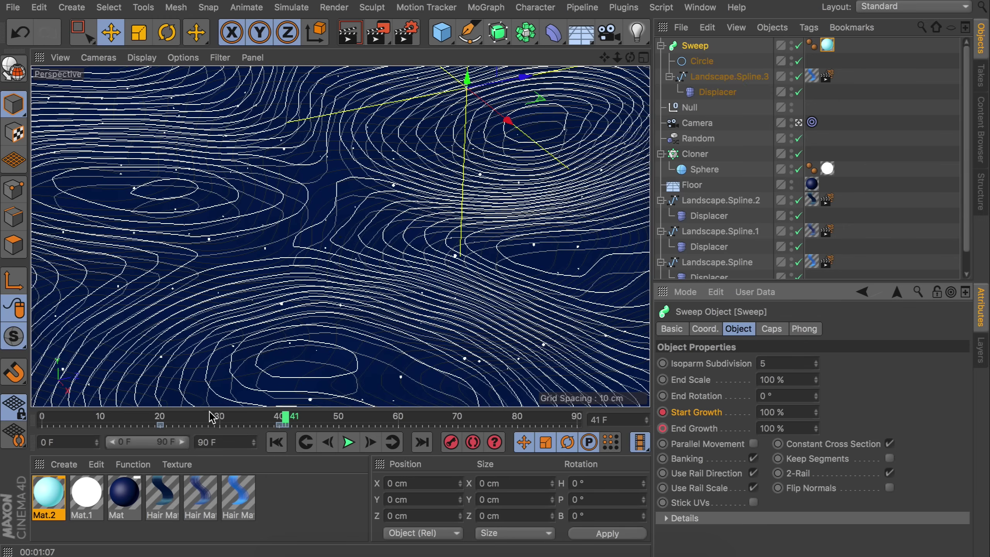
Step: Keyframe the Sweep's End Growth at 0% on frame 19
left_click(157, 419)
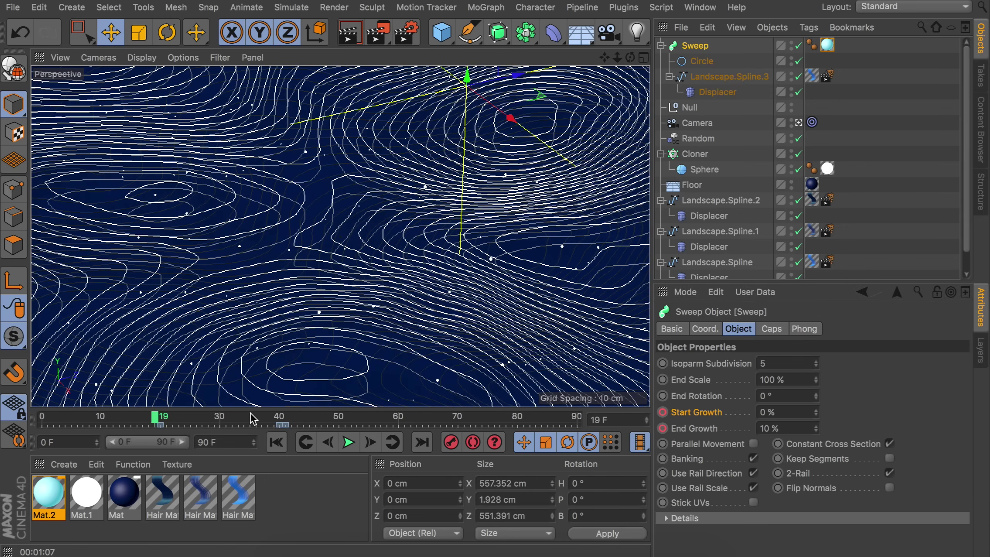
double_click(781, 427)
type("0")
key("Return")
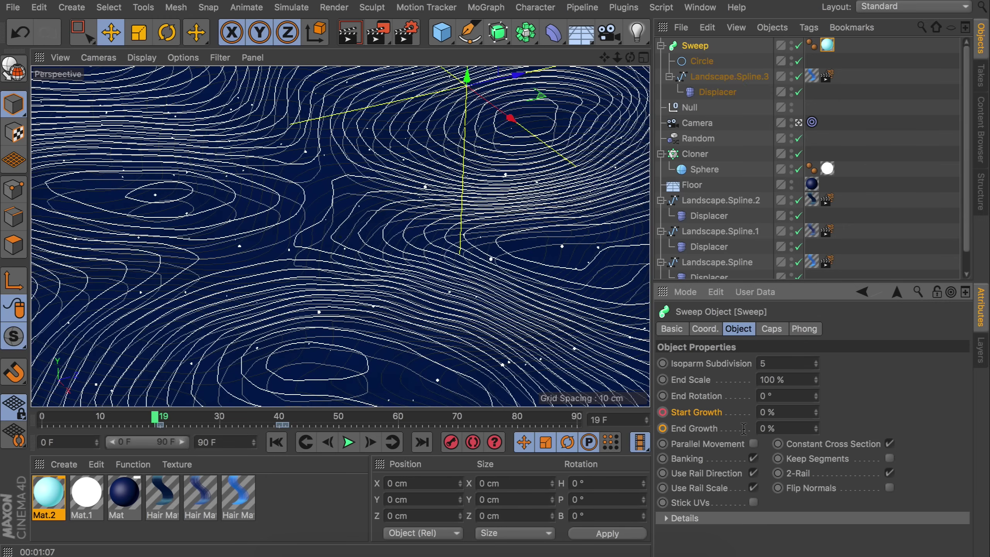
left_click(663, 428)
Step: Play and scrub through the Sweep's growth animation, and render the view at frame 37
left_click(348, 442)
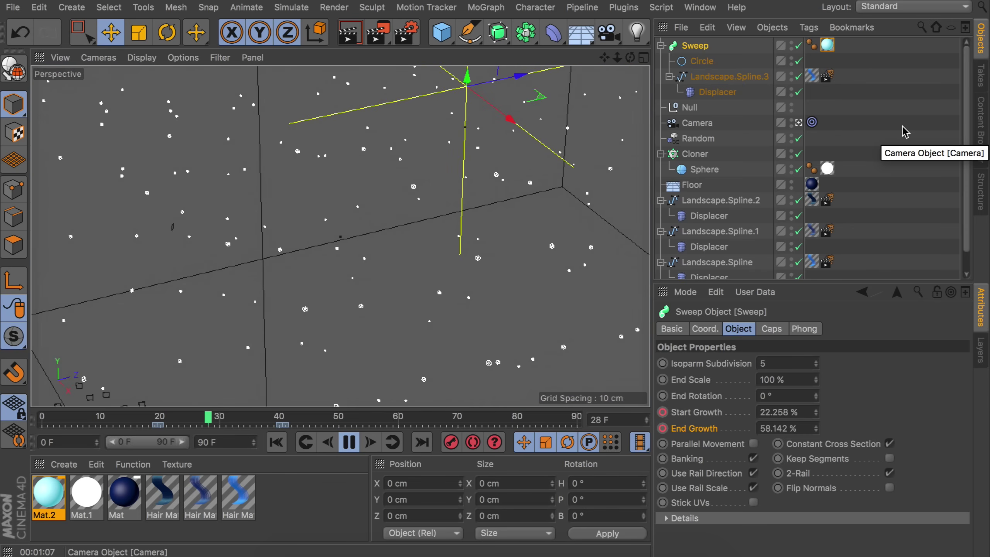
left_click_drag(268, 422, 333, 414)
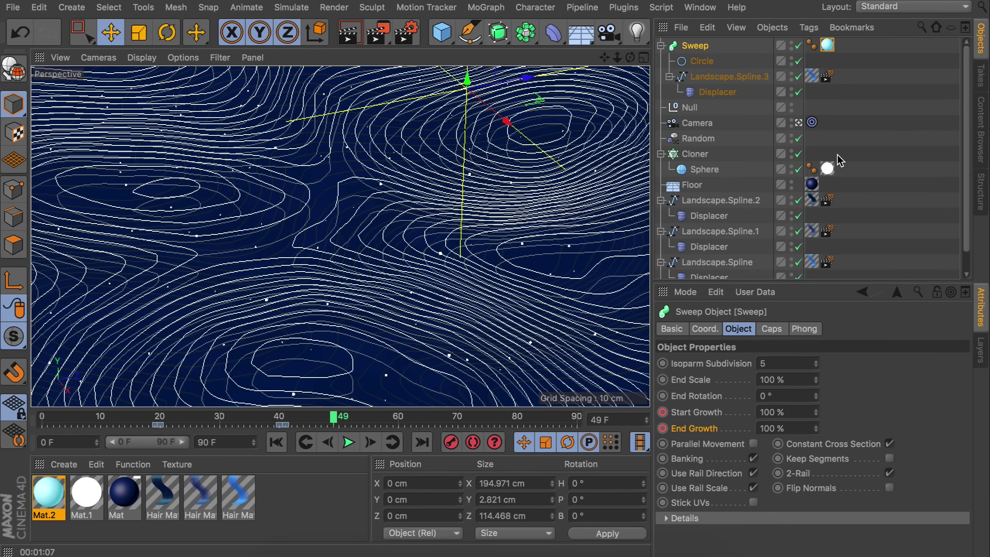
left_click_drag(251, 419, 261, 420)
left_click(356, 43)
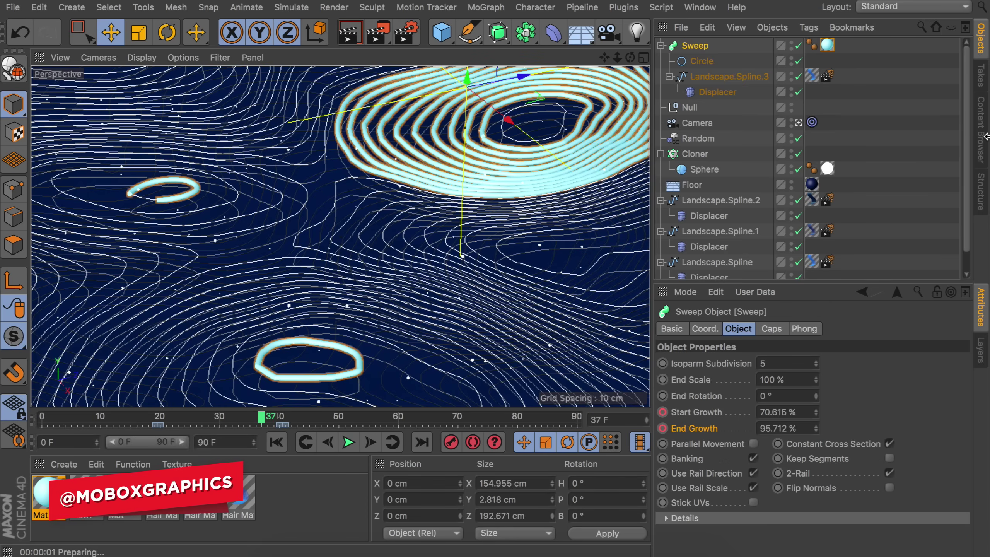